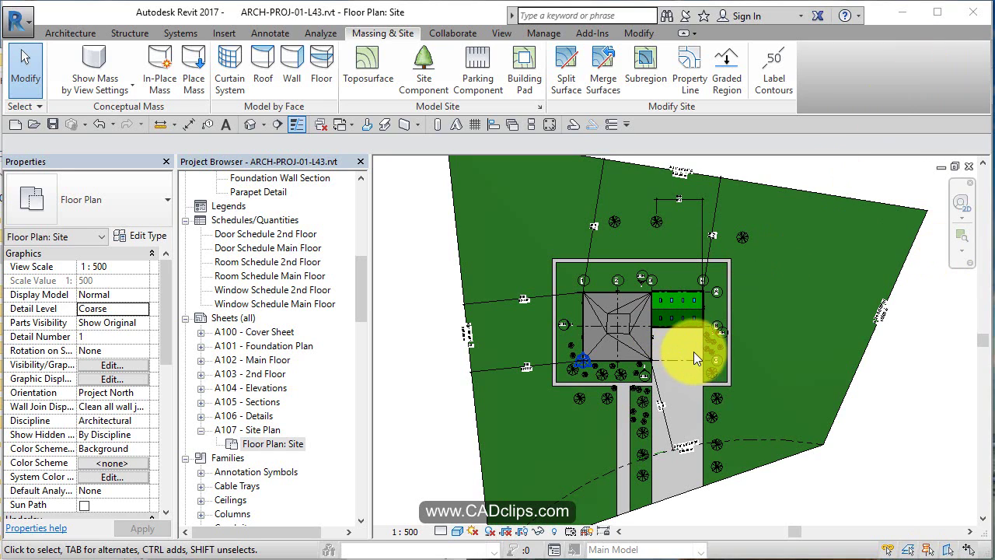
- Zoom into the house on the Site floor plan
scroll(707, 405, up, 2)
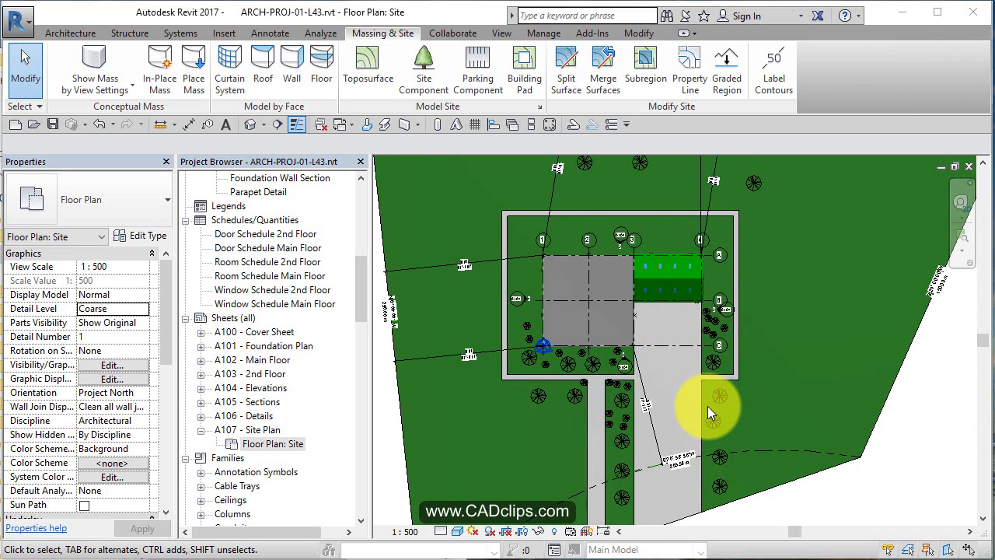
- Place a perspective camera with its eye on the driveway, aimed at the house, creating 3D View 5
click(263, 122)
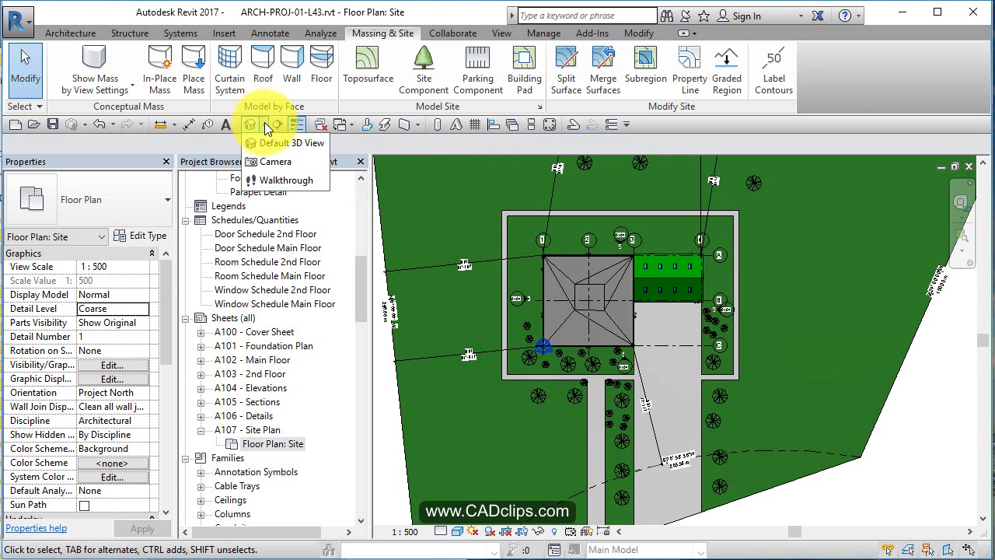
click(267, 165)
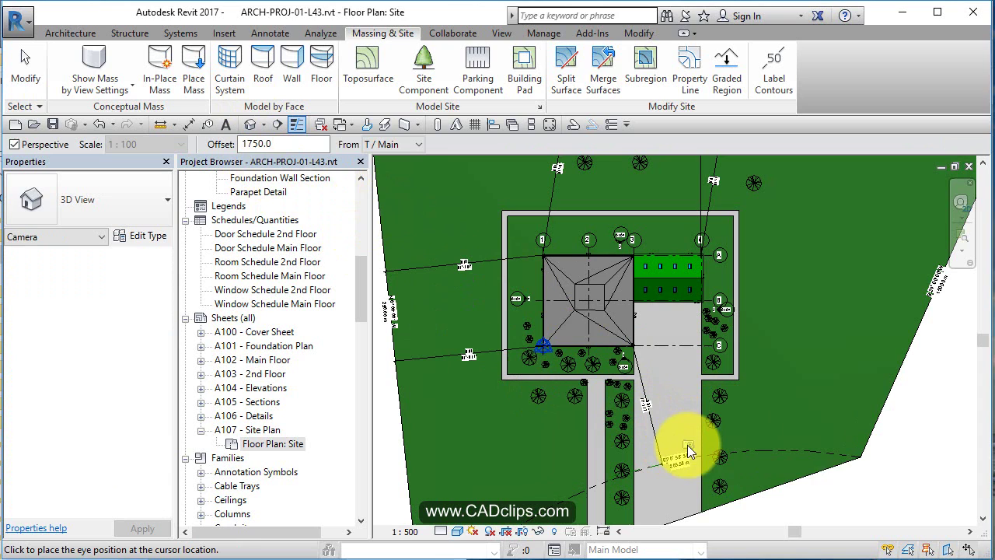
click(683, 455)
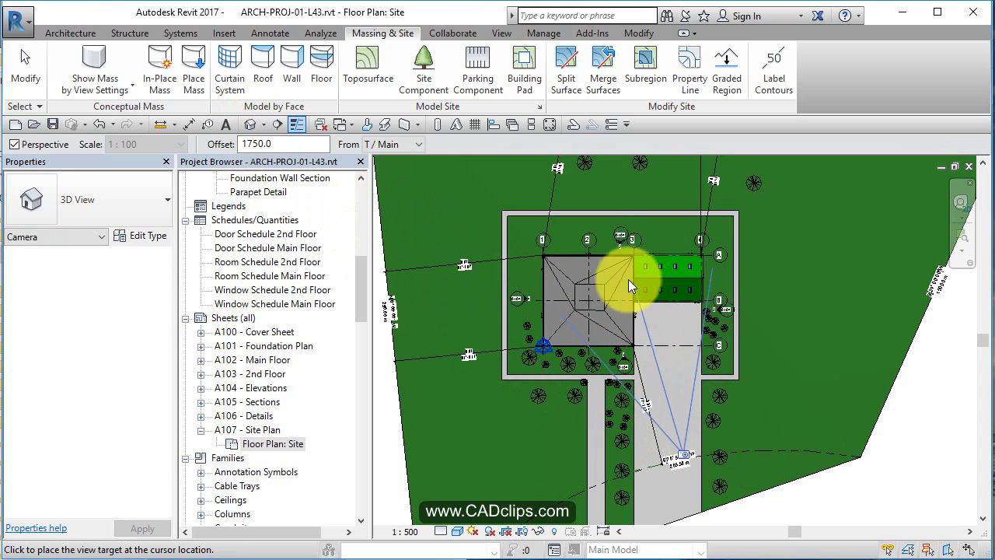
click(569, 184)
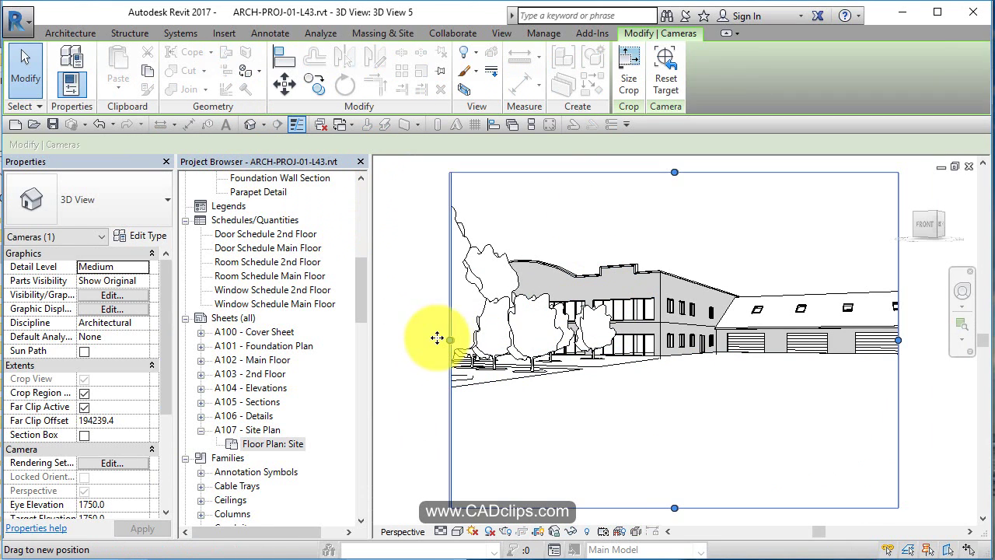
- Widen 3D View 5's crop region on both sides and raise its bottom edge to include the whole garage
drag(437, 338, 404, 340)
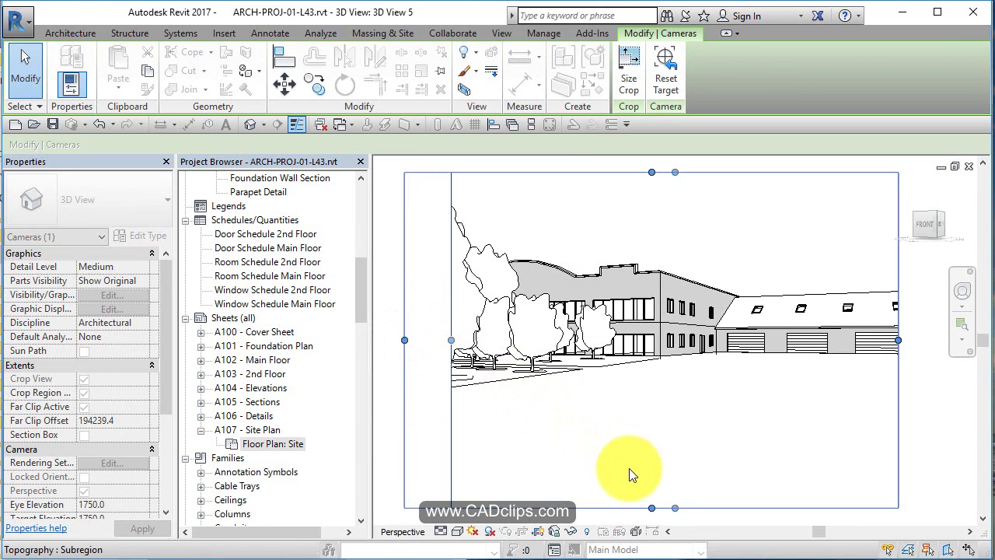
drag(654, 508, 647, 422)
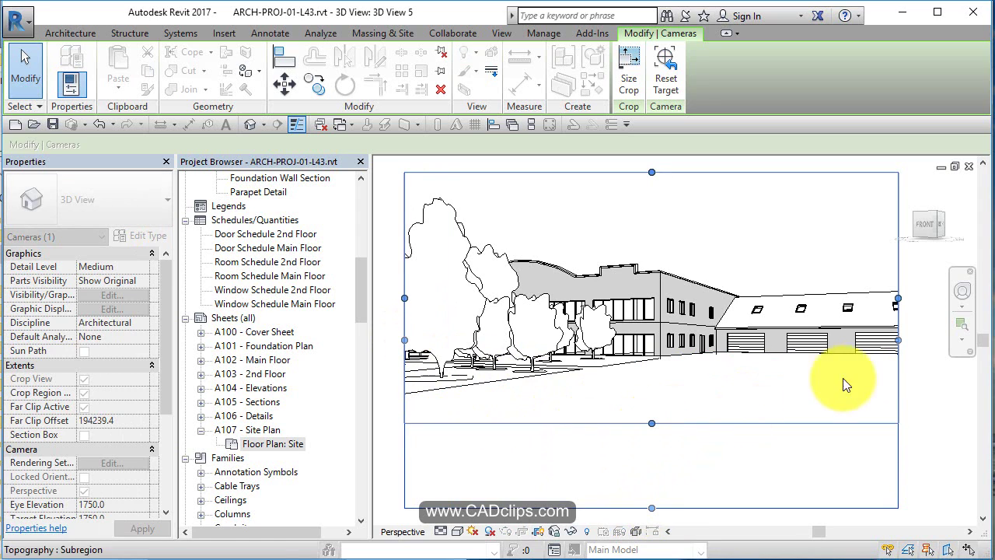
drag(898, 298, 940, 306)
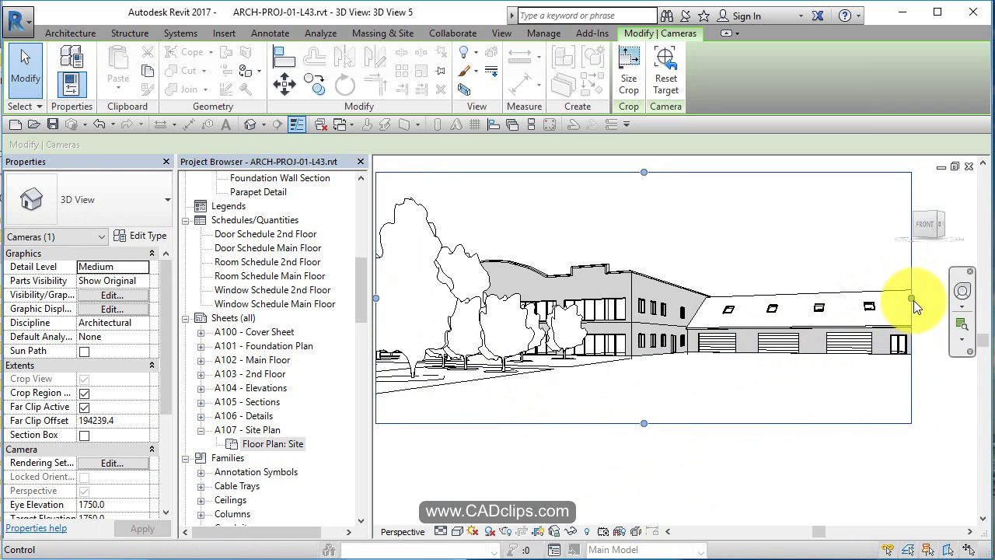
drag(911, 298, 942, 298)
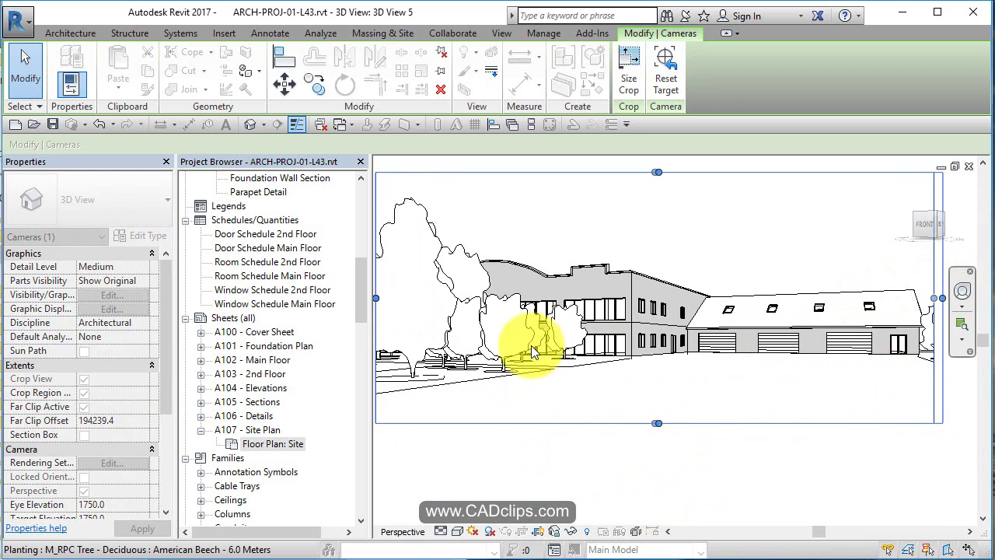
middle_drag(519, 392, 604, 395)
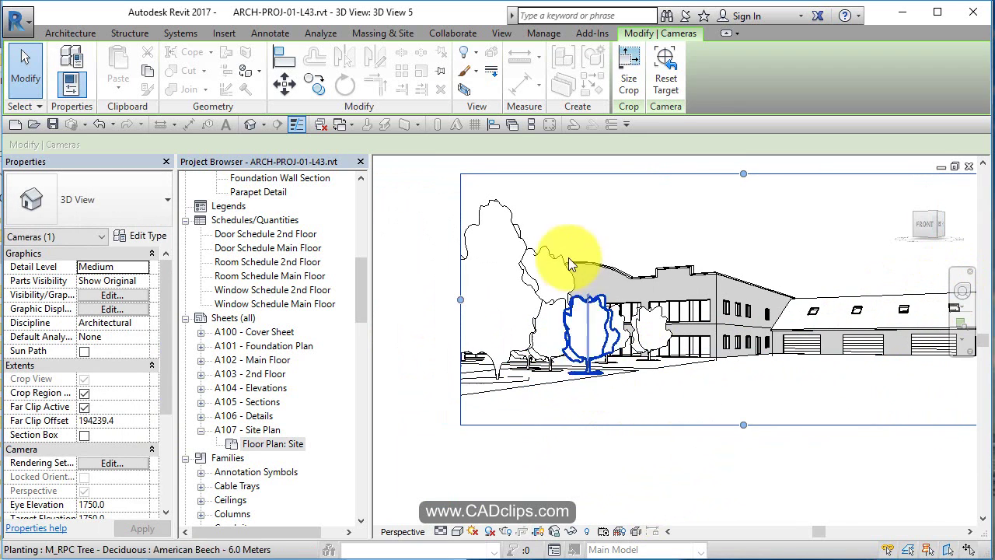
- Hide the Lombardy Poplar and five beech trees in front of the building in this view
click(490, 216)
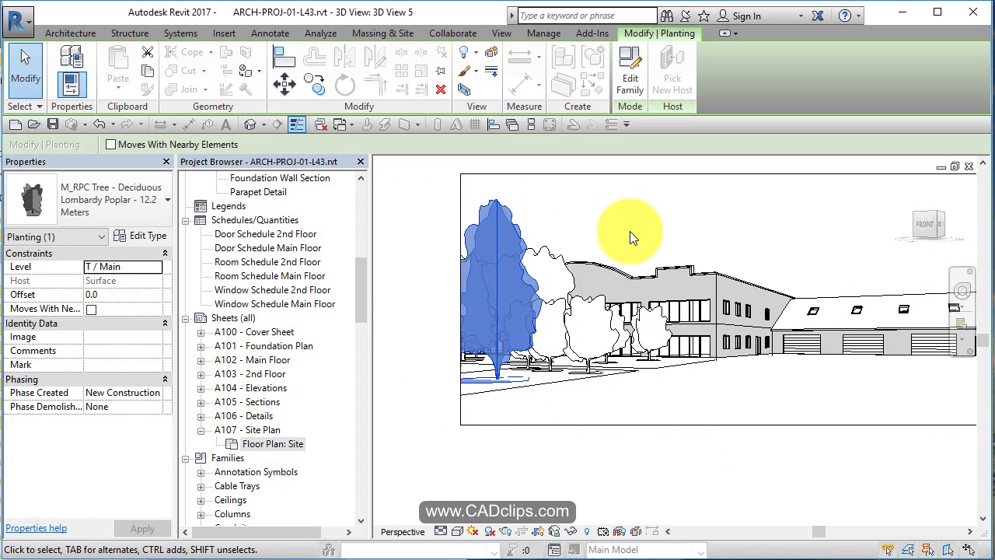
click(473, 54)
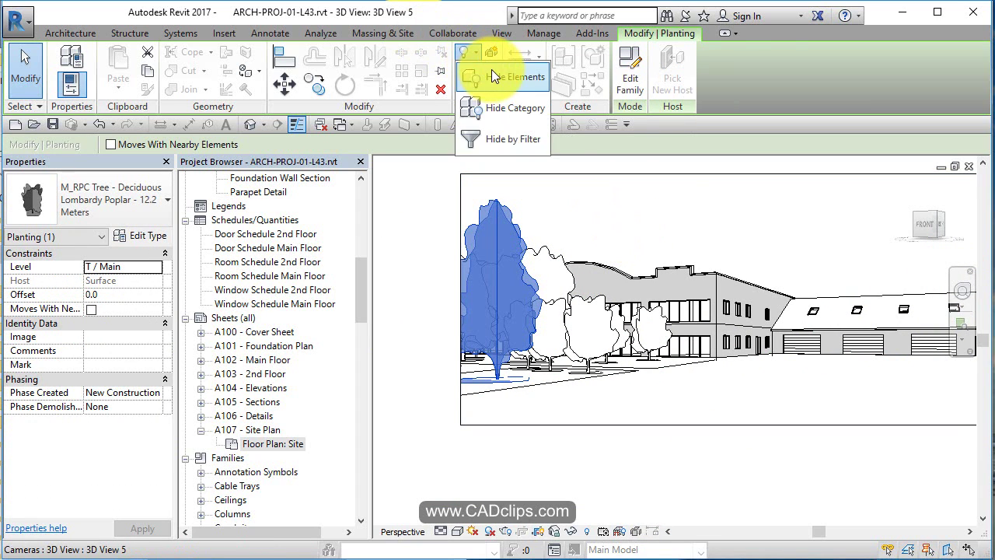
click(491, 72)
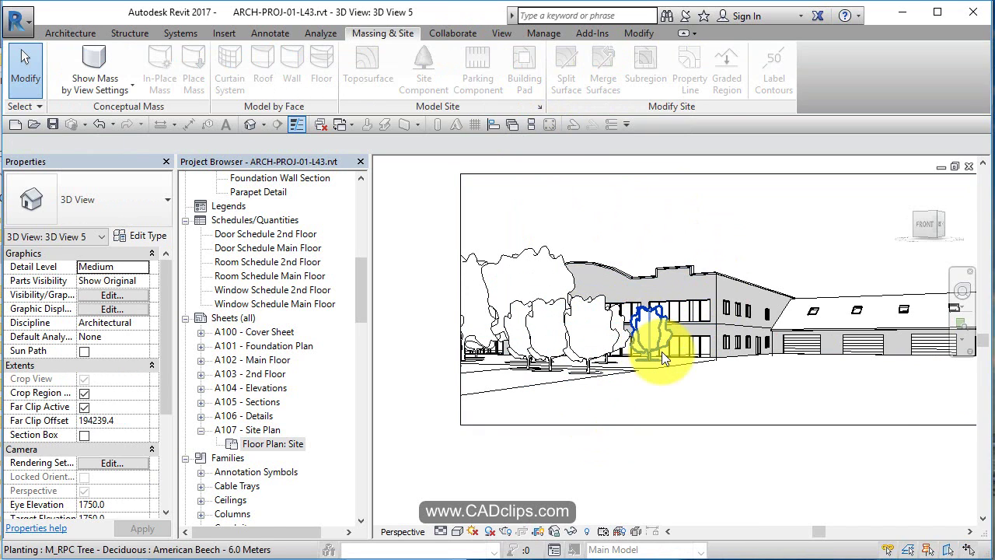
drag(661, 351, 617, 338)
ctrl+click(621, 325)
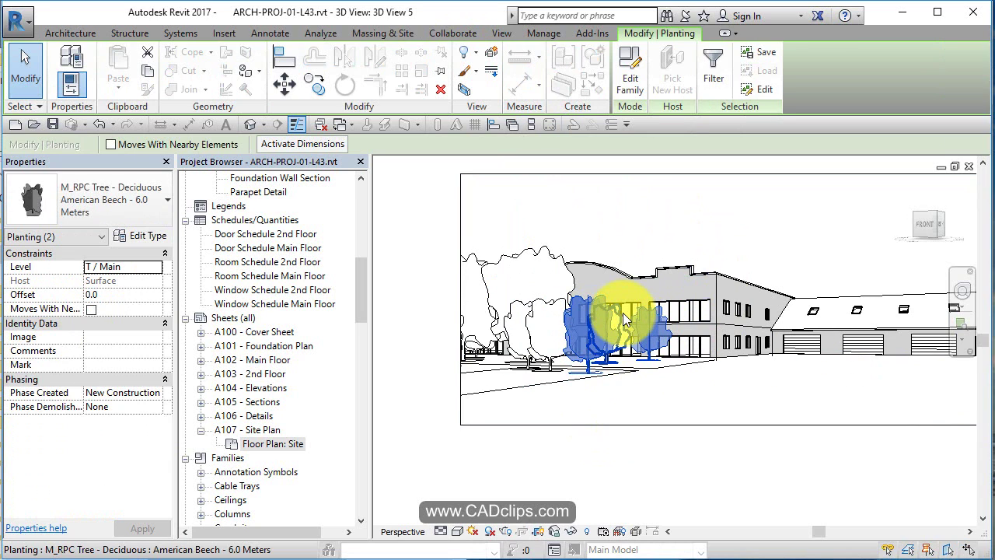
ctrl+click(533, 319)
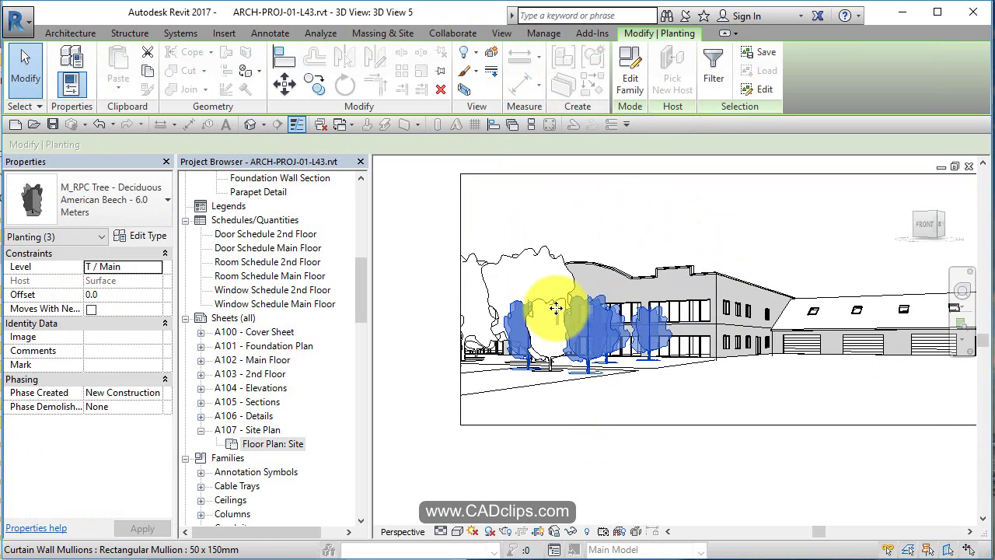
ctrl+click(553, 312)
ctrl+click(548, 327)
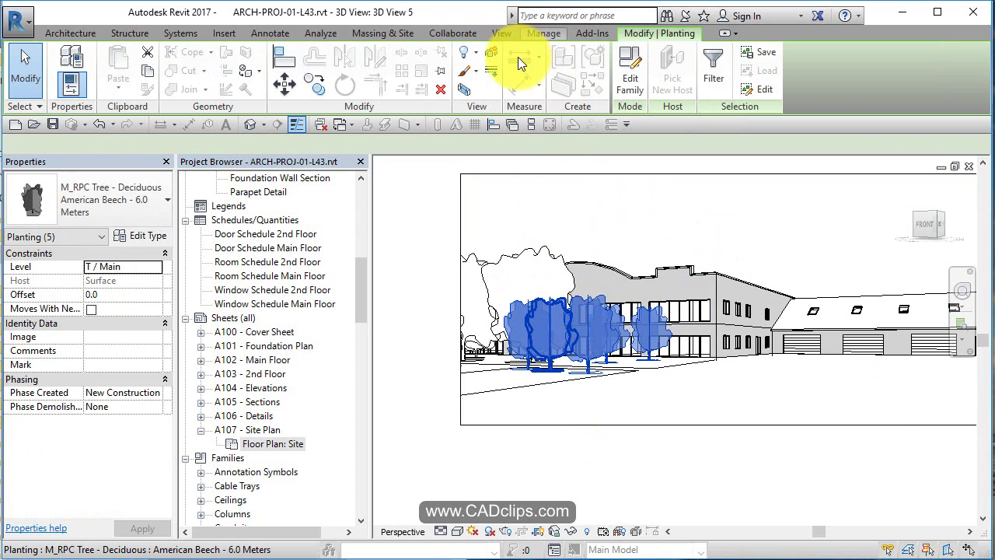
click(472, 55)
click(500, 76)
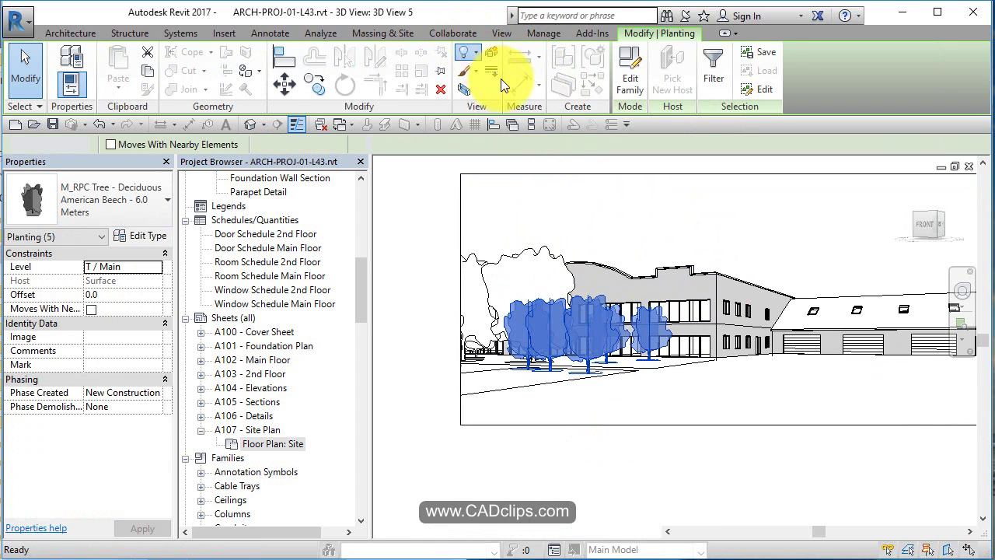
- Hide the Scarlet Oak in this view and select the remaining American Beech
click(544, 241)
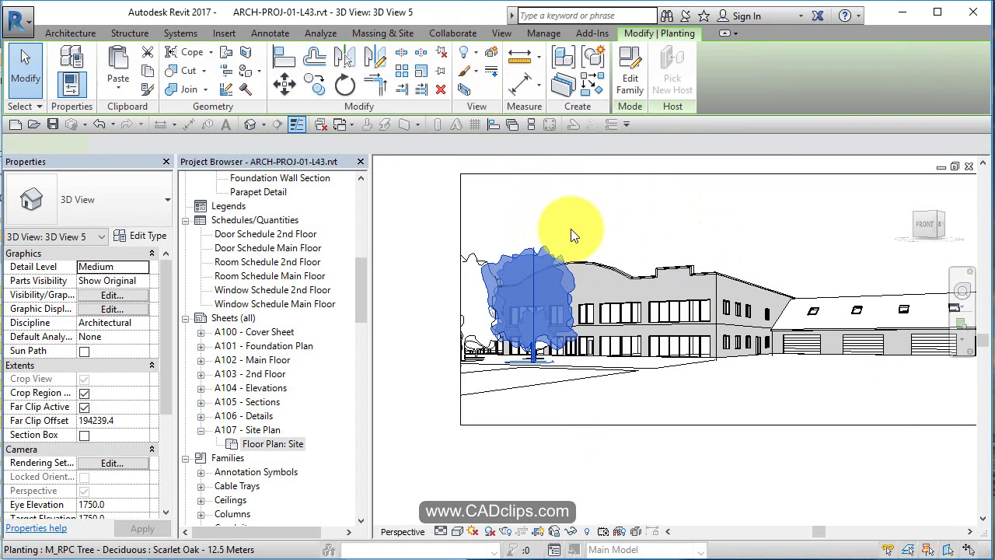
click(475, 54)
click(486, 72)
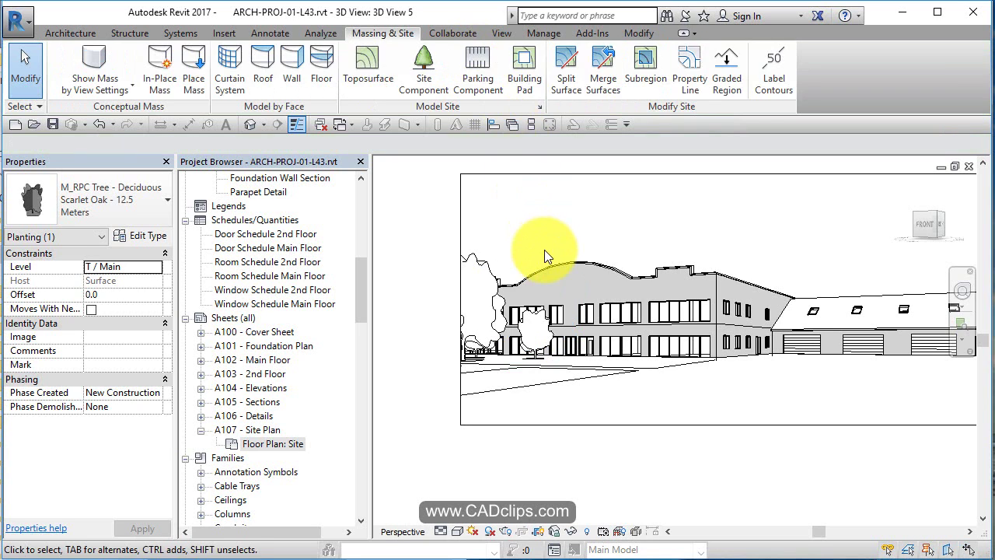
click(543, 326)
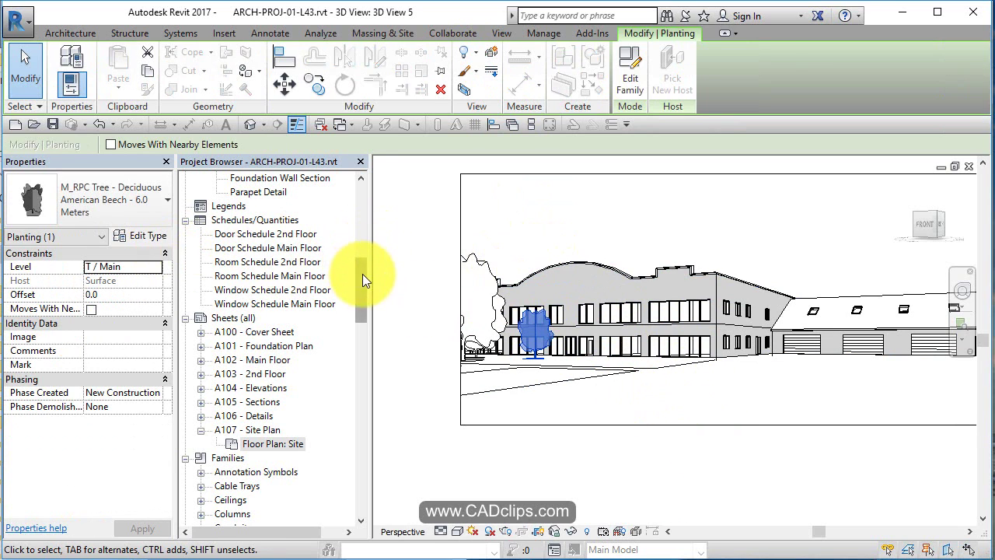
drag(362, 274, 363, 184)
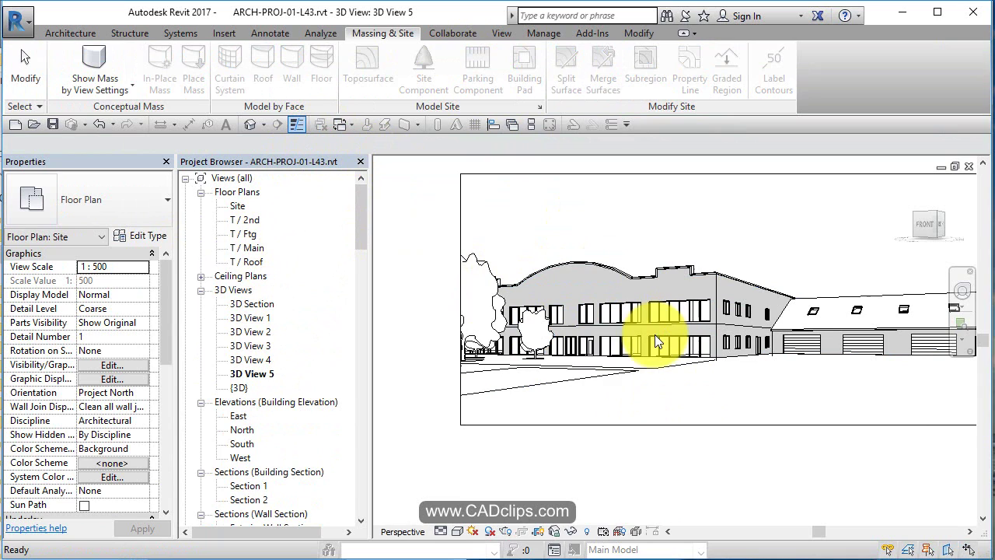
- Select the remaining beech tree and reopen the Site floor plan
click(533, 330)
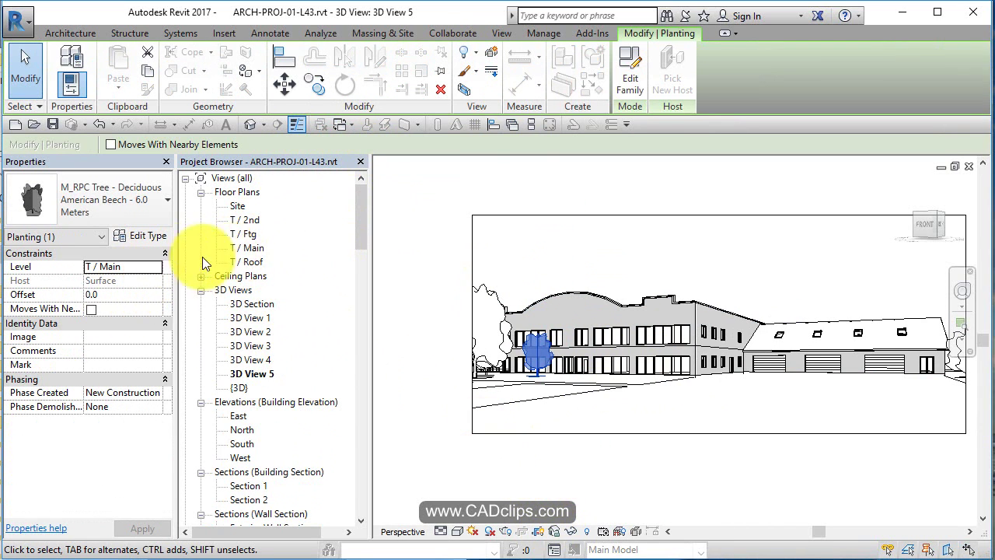
double_click(238, 205)
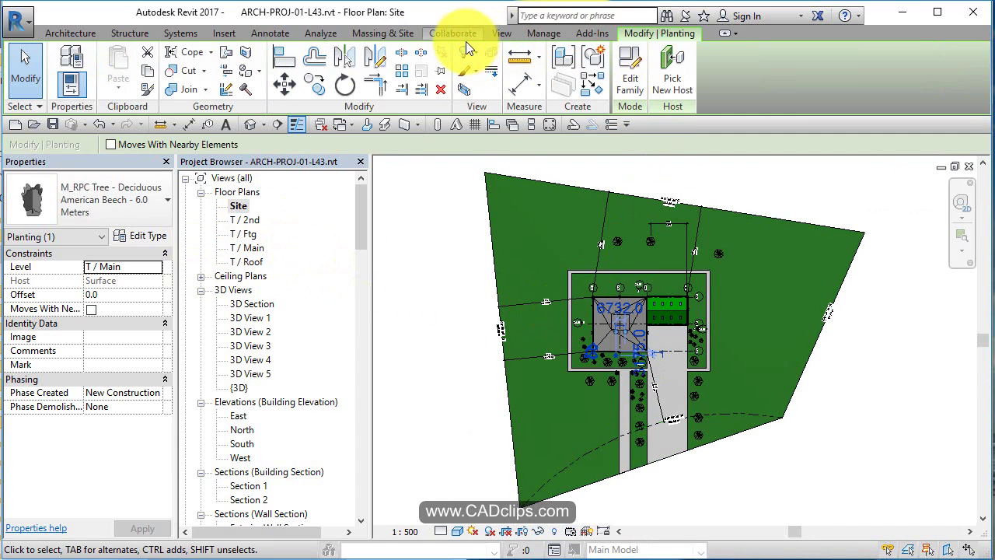
click(501, 33)
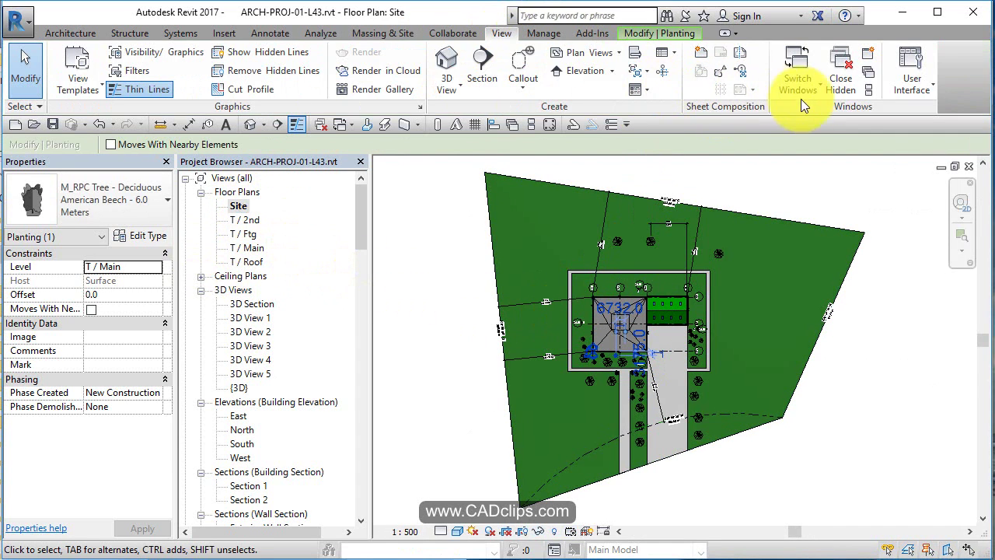
- Tile the Site plan and 3D View 5 side by side and frame the house in each
click(869, 90)
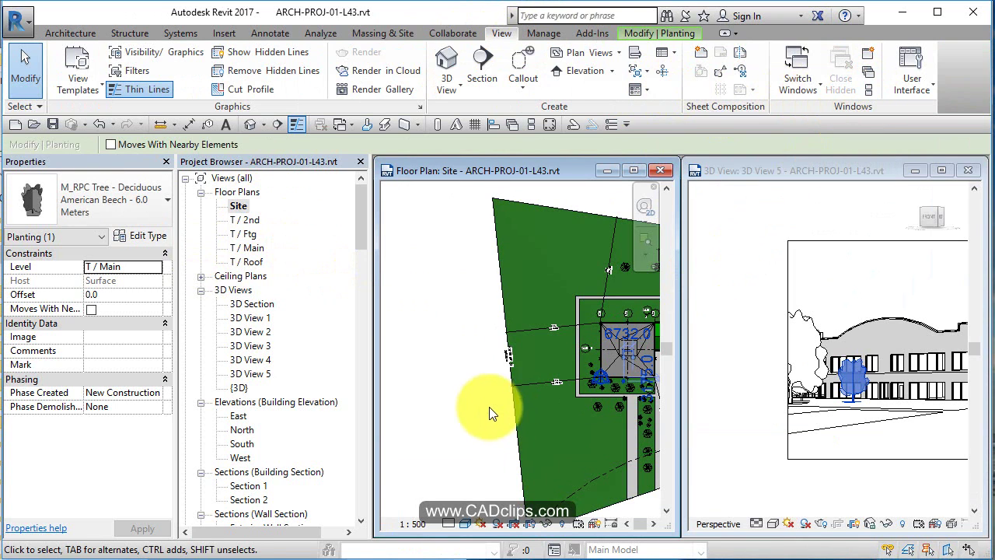
middle_drag(503, 384, 411, 355)
scroll(410, 356, up, 2)
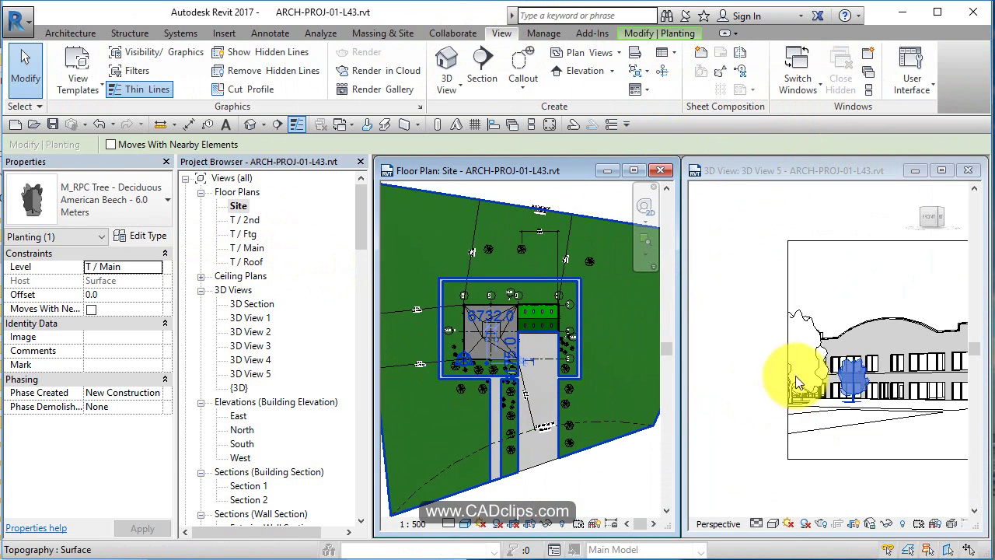
click(829, 403)
scroll(828, 406, up, 5)
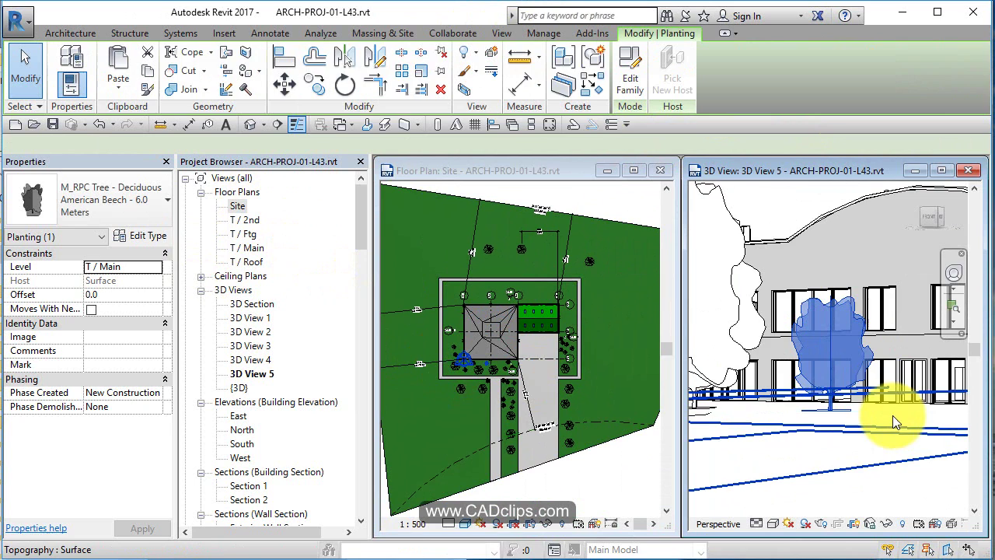
scroll(810, 411, down, 4)
- Select the beech tree in 3D View 5, deselect it, and reactivate the Site floor plan
key(Escape)
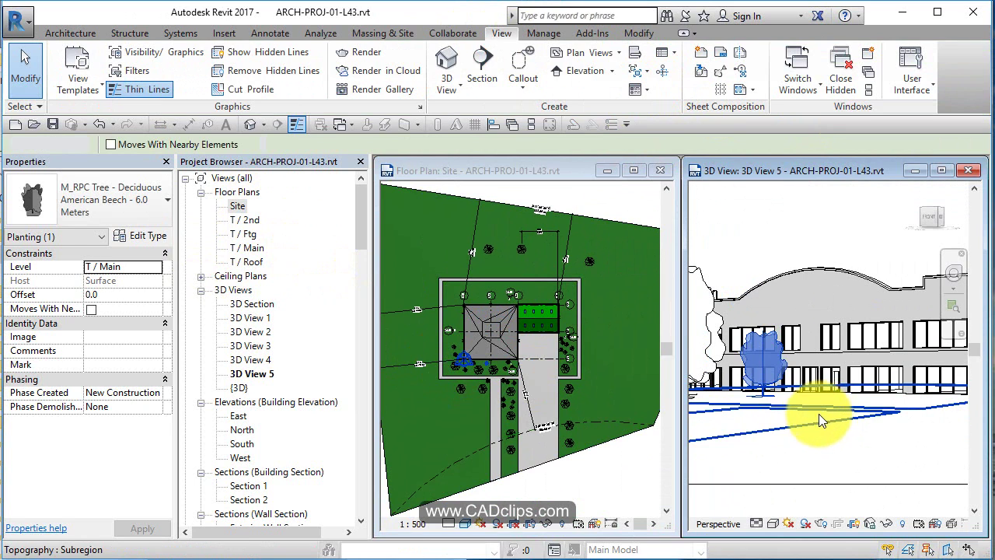
scroll(783, 402, up, 3)
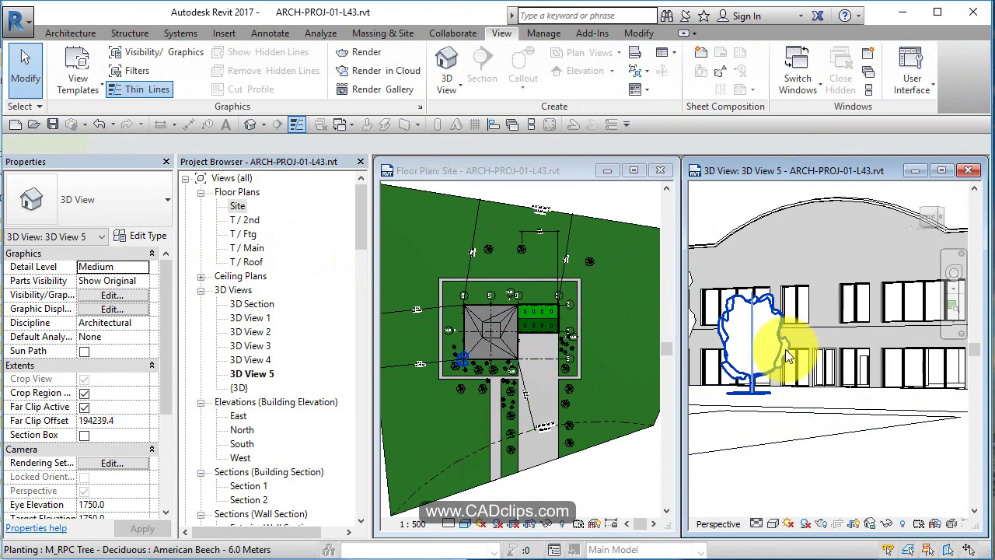
click(787, 354)
scroll(488, 377, up, 2)
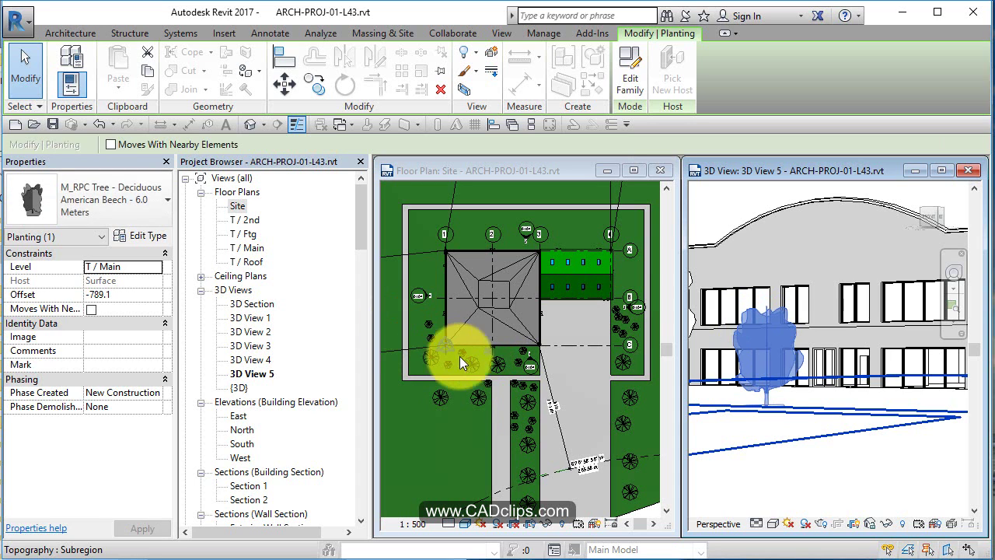
click(685, 405)
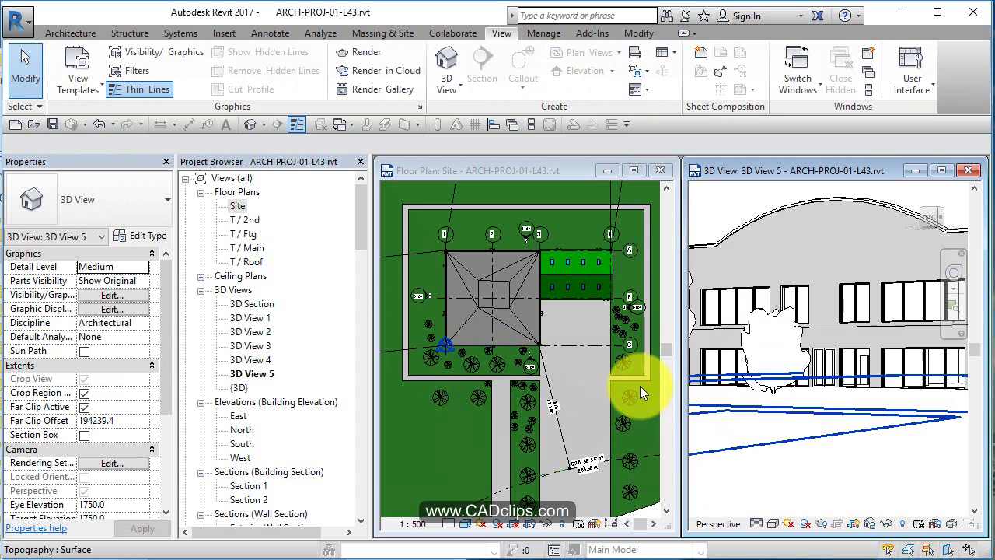
click(630, 431)
scroll(623, 371, down, 5)
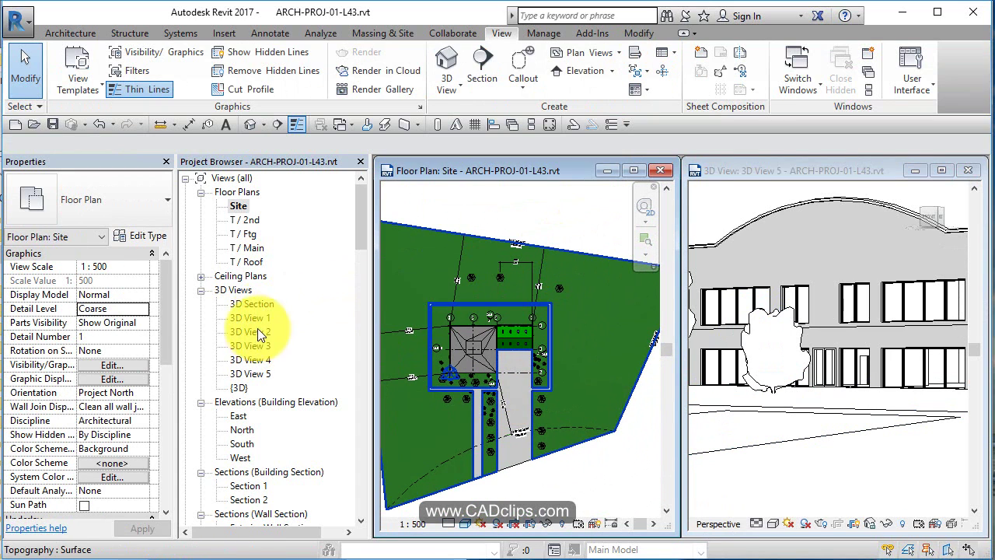
- Show the 3D View 5 camera on the Site plan and zoom to the camera area
right_click(263, 375)
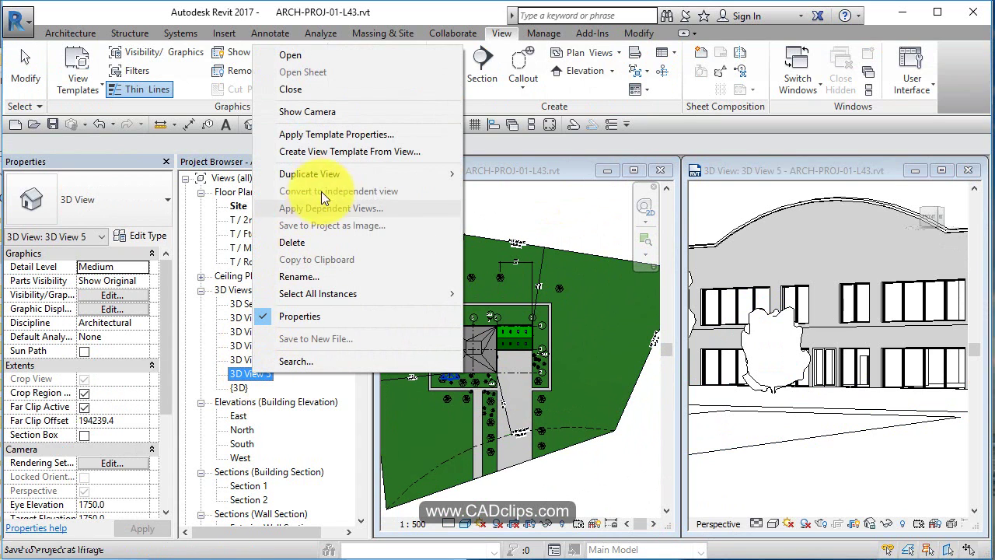
click(328, 113)
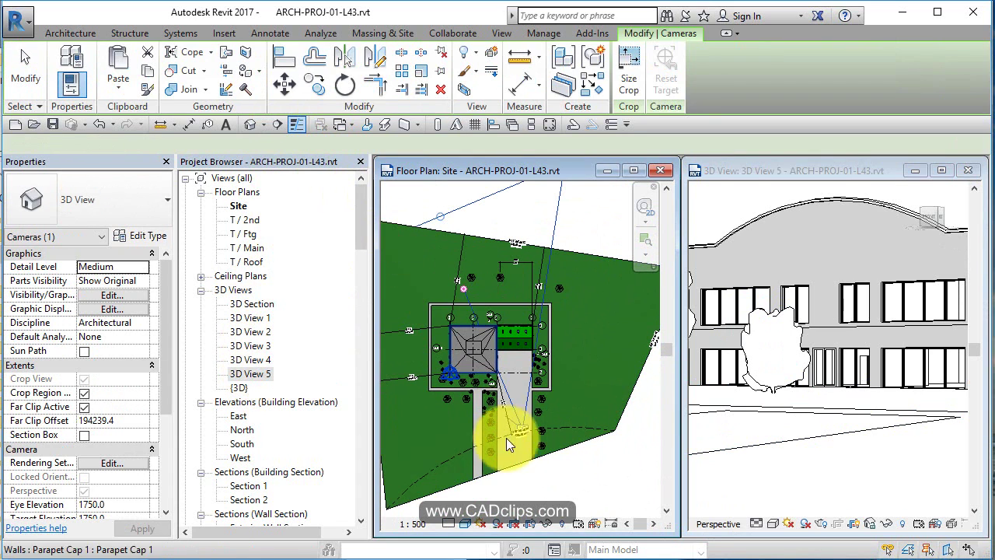
scroll(519, 436, up, 2)
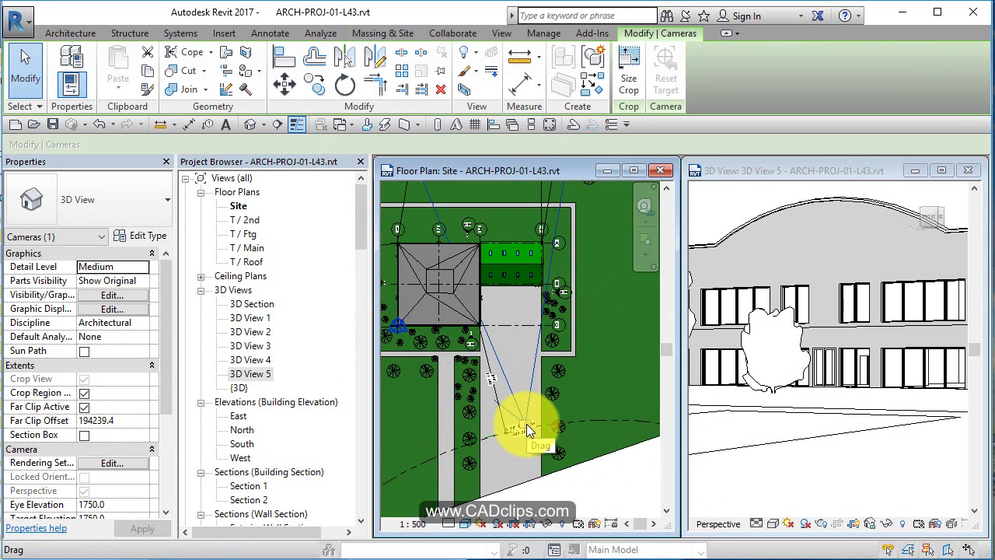
key(Escape)
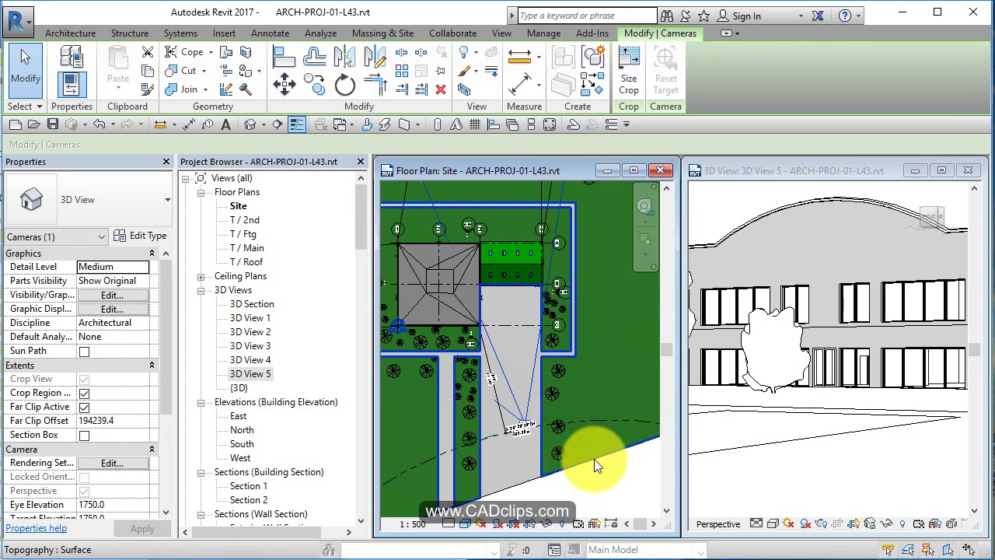
scroll(599, 436, down, 2)
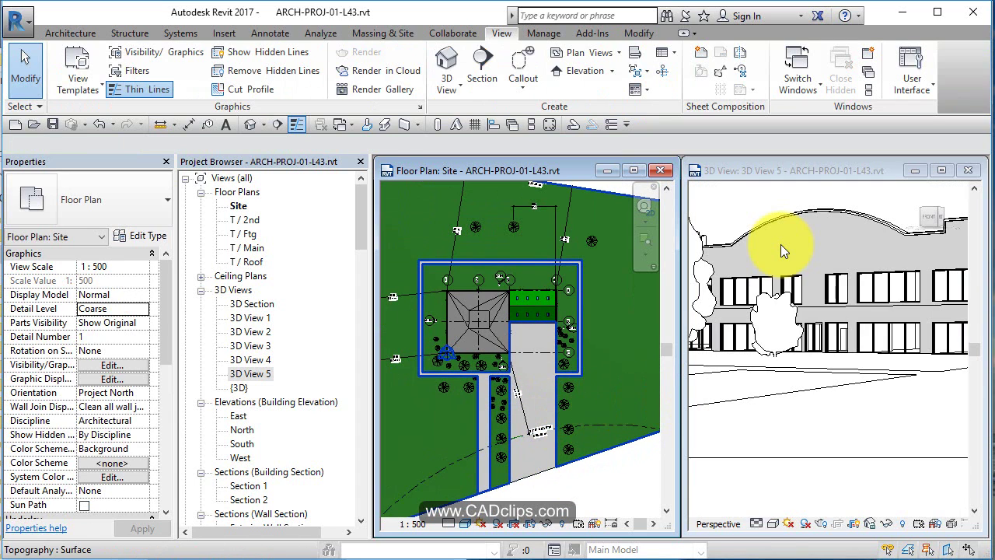
scroll(818, 325, down, 2)
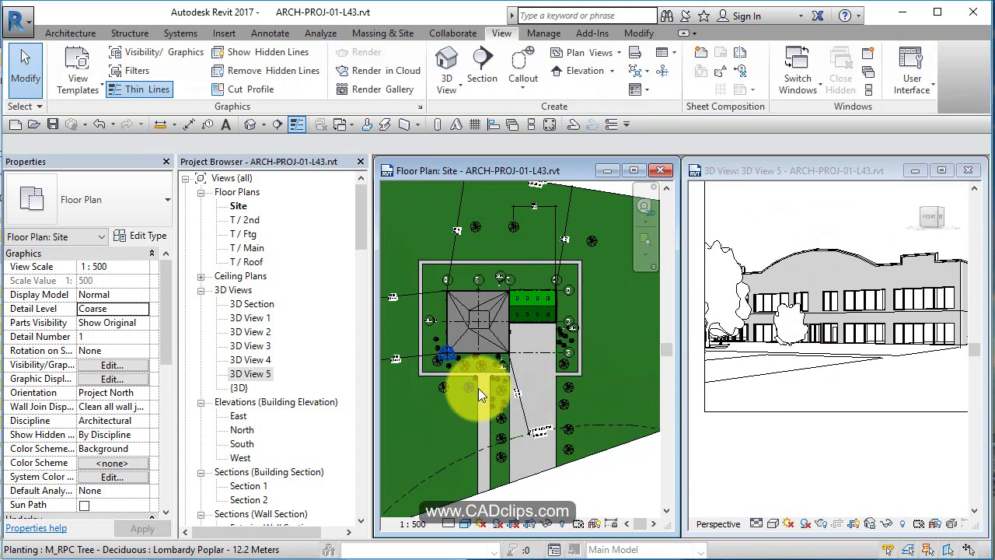
scroll(548, 400, up, 3)
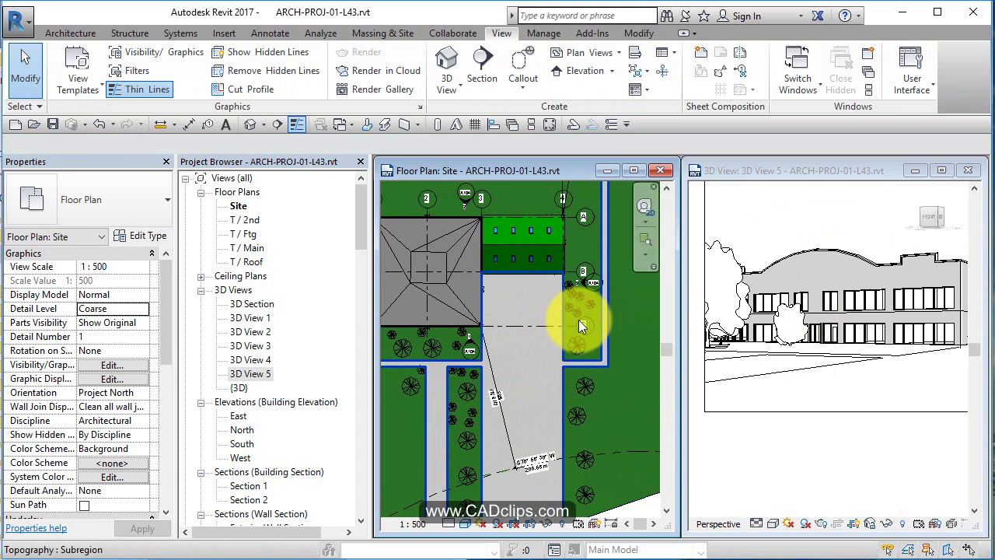
- Place three more Scarlet Oak trees around the building on the Site plan with Create Similar
click(708, 253)
click(730, 253)
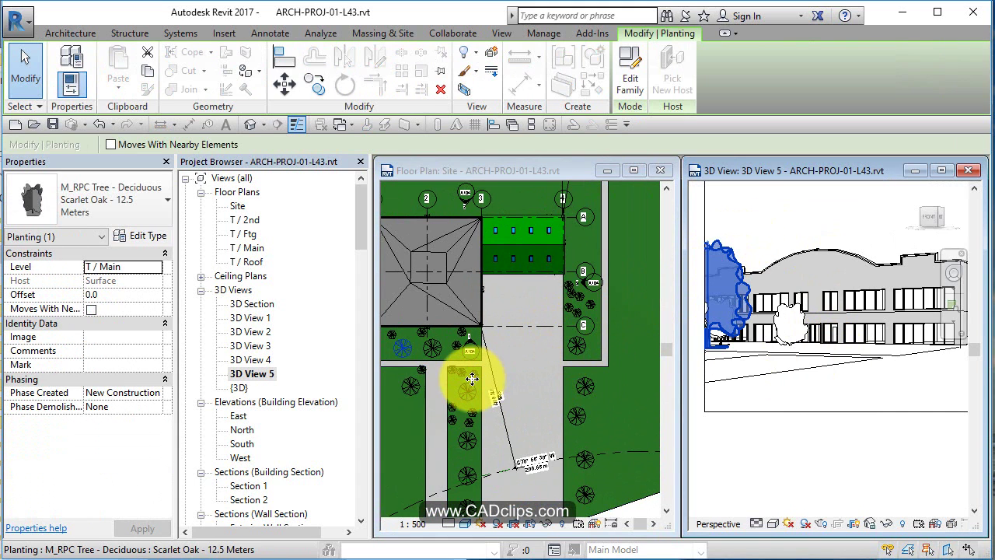
click(390, 392)
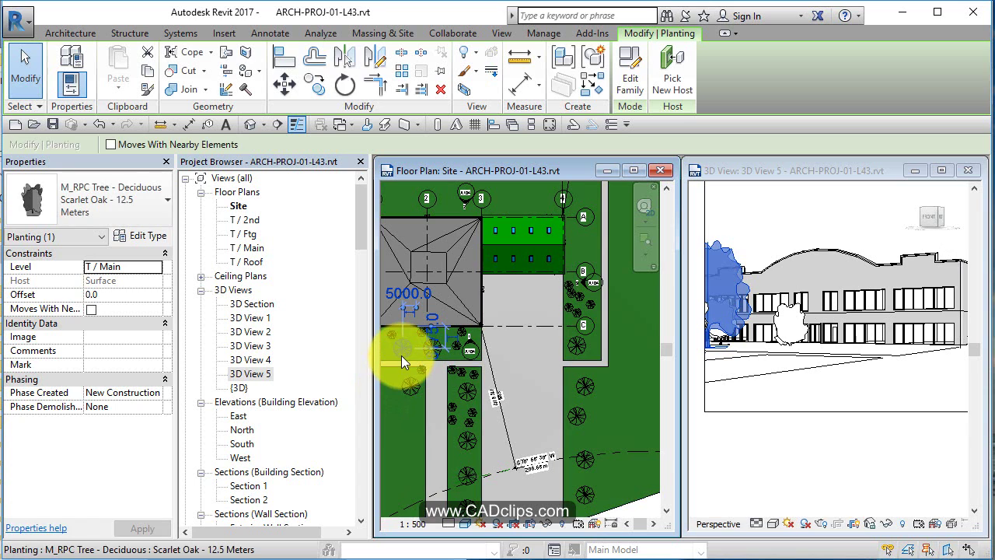
click(593, 85)
scroll(579, 313, up, 2)
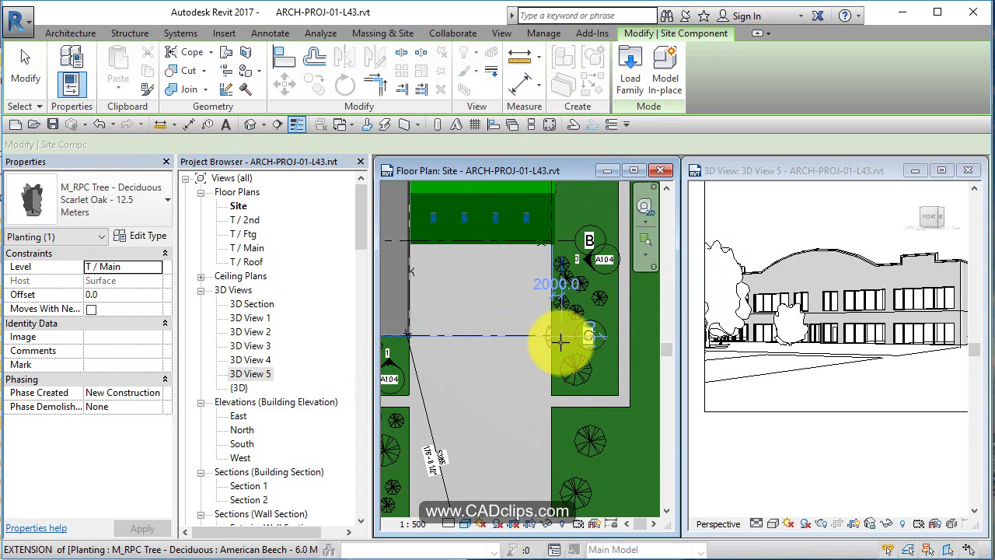
click(561, 258)
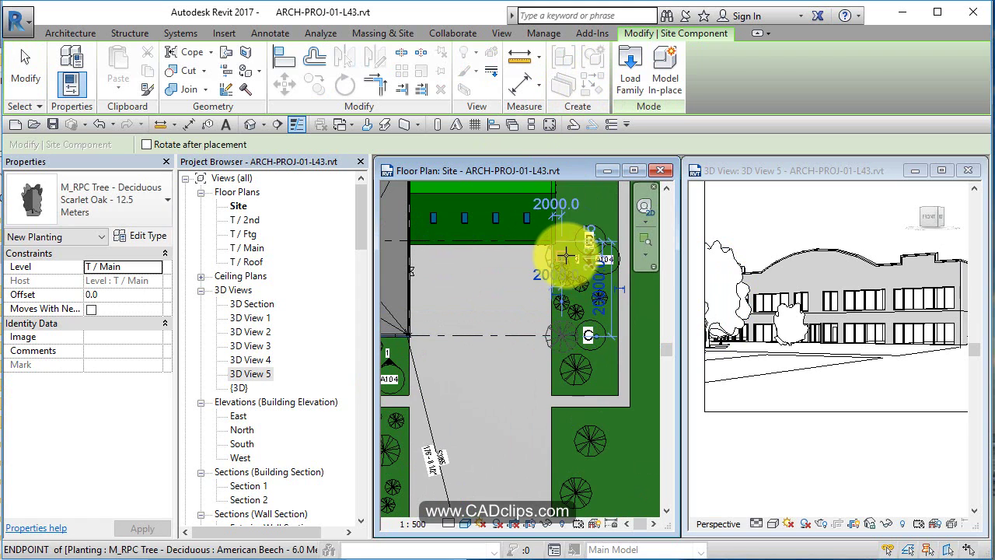
middle_drag(404, 382, 695, 374)
click(573, 358)
click(511, 304)
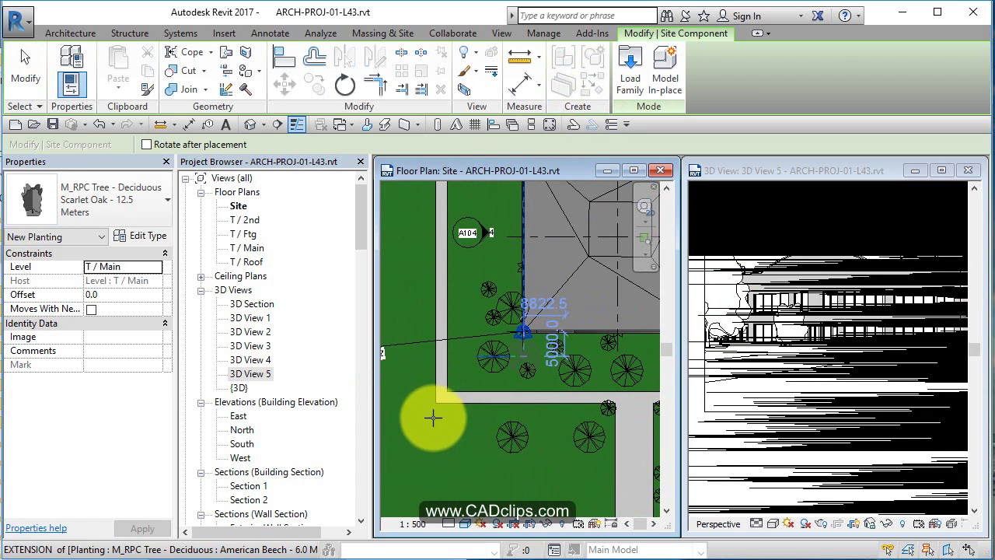
key(Escape)
key(Escape)
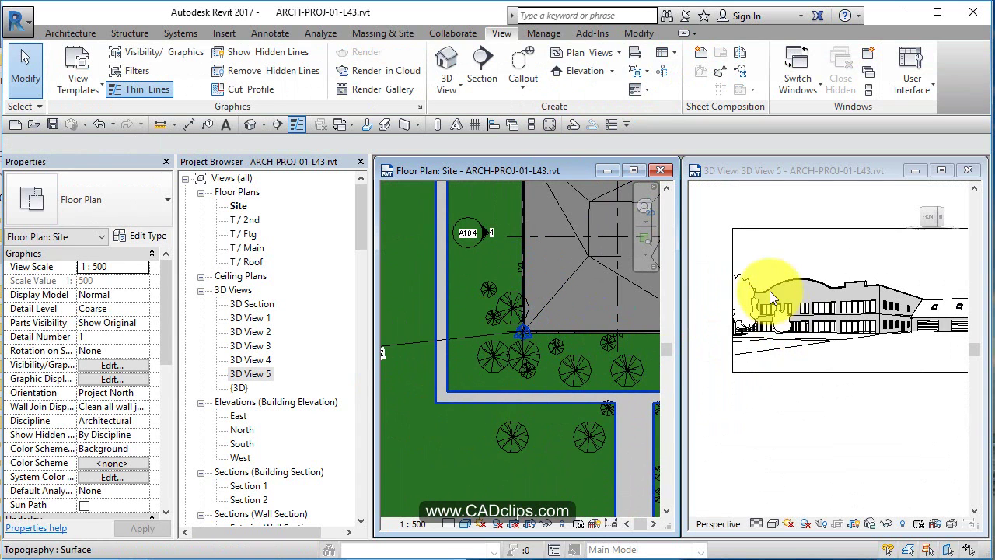
- Drag 3D View 5's crop region left grip outward to widen the frame
click(731, 252)
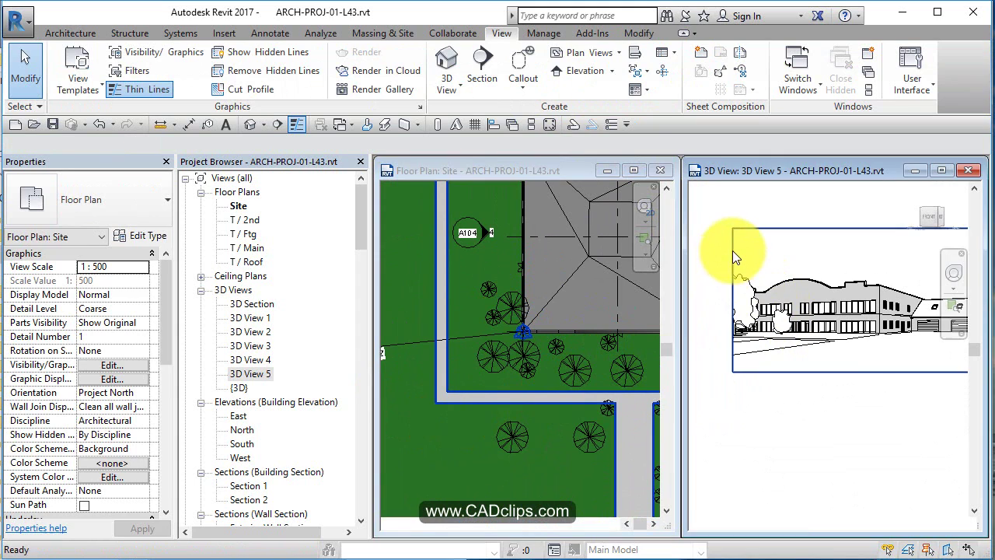
click(732, 310)
drag(731, 308, 704, 304)
scroll(714, 329, down, 2)
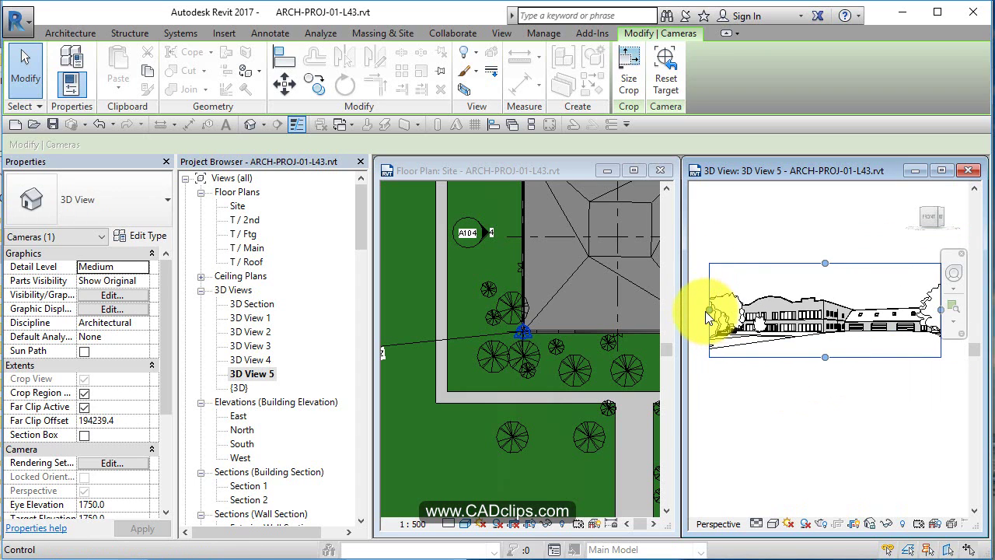
- Stretch the 3D View 5 crop region further left
drag(715, 326, 819, 355)
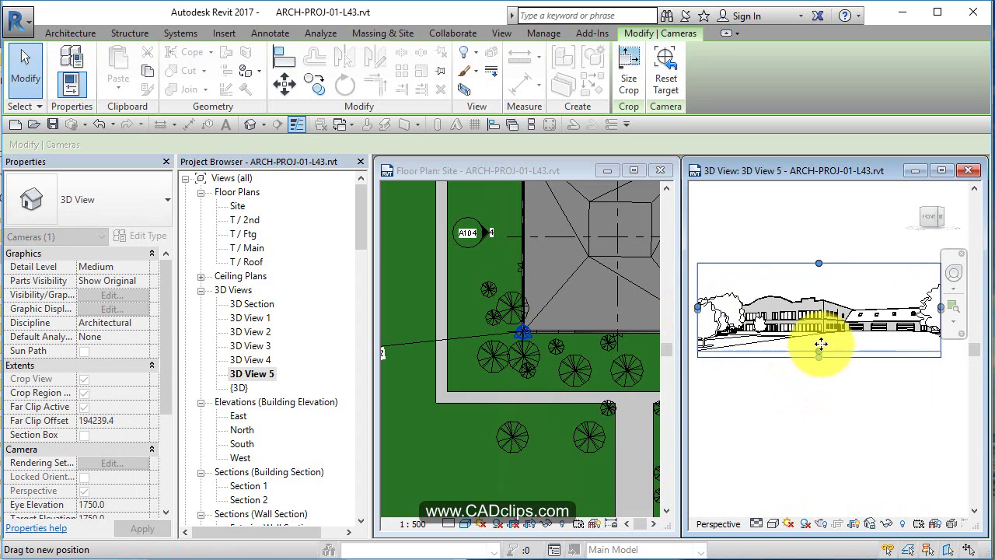
click(859, 384)
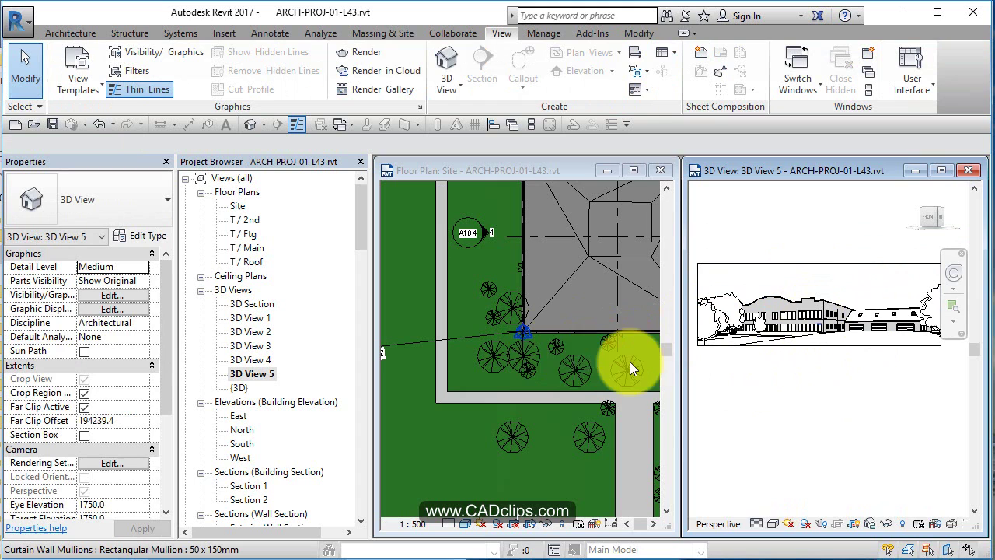
click(574, 363)
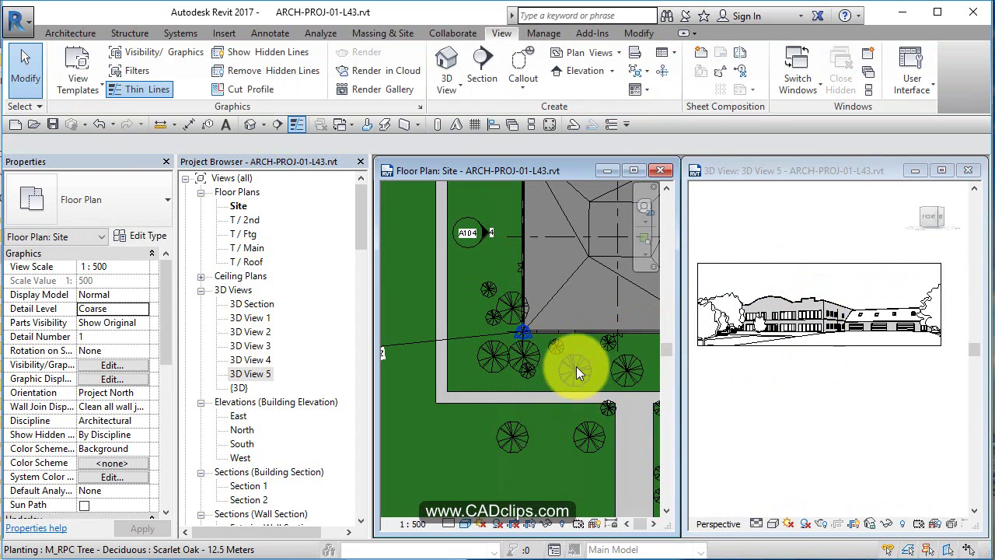
- Nudge the Scarlet Oak near the building corner into position with the arrow keys
click(622, 367)
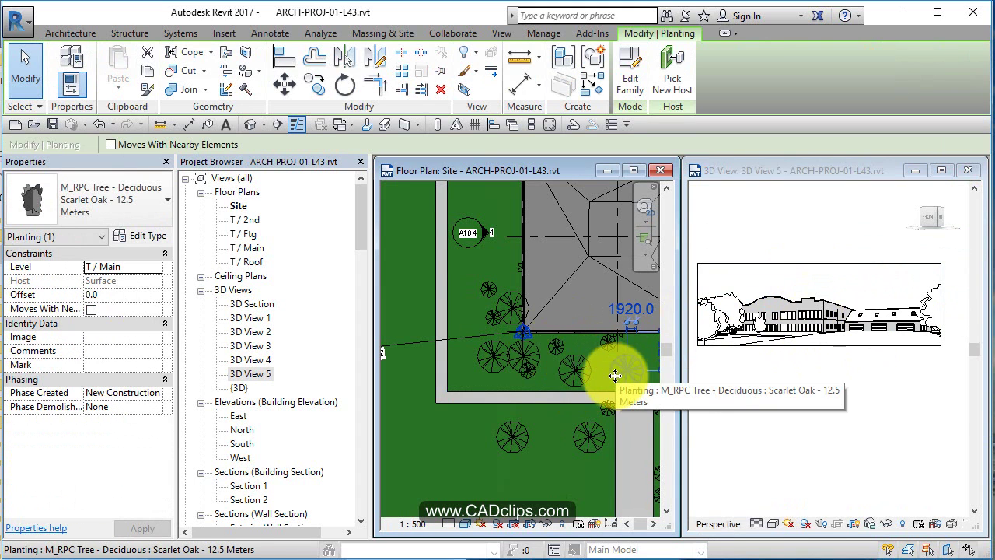
key(Up)
key(Up)
key(Up)
key(Up)
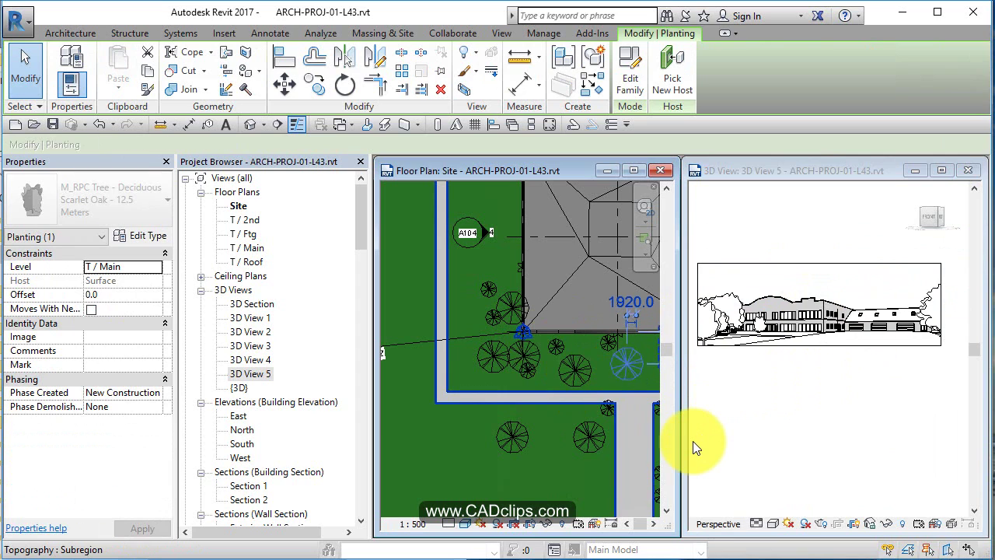
key(Right)
key(Right)
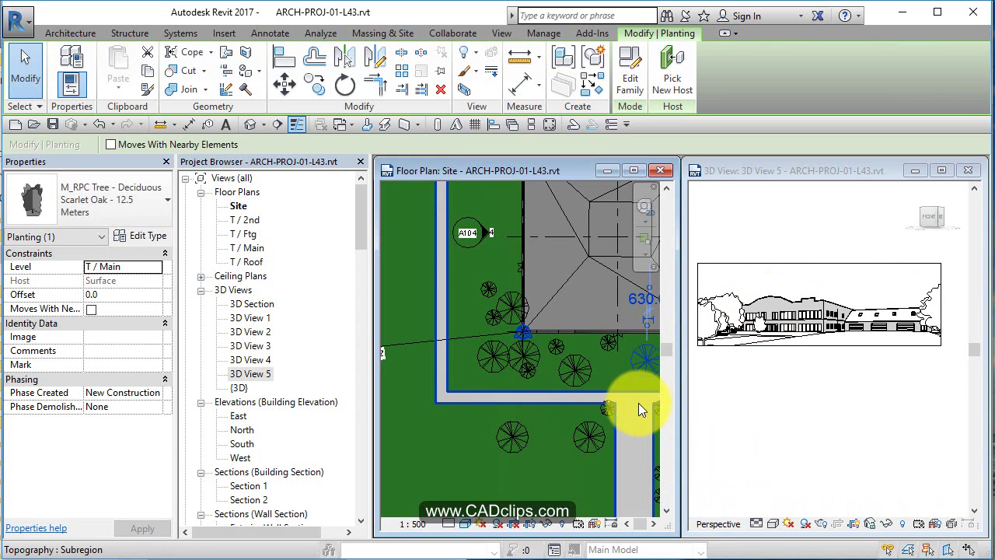
key(Left)
key(Left)
key(Left)
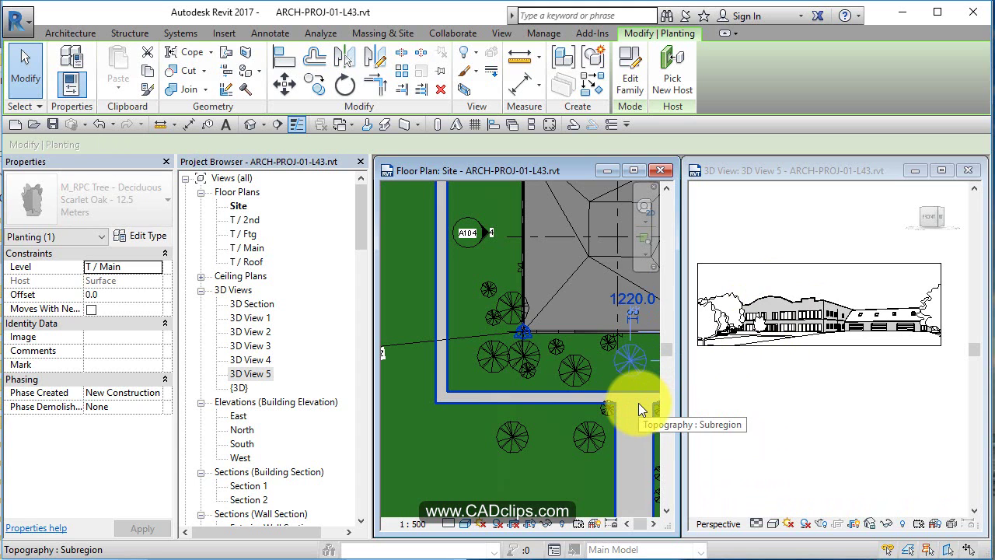
key(Down)
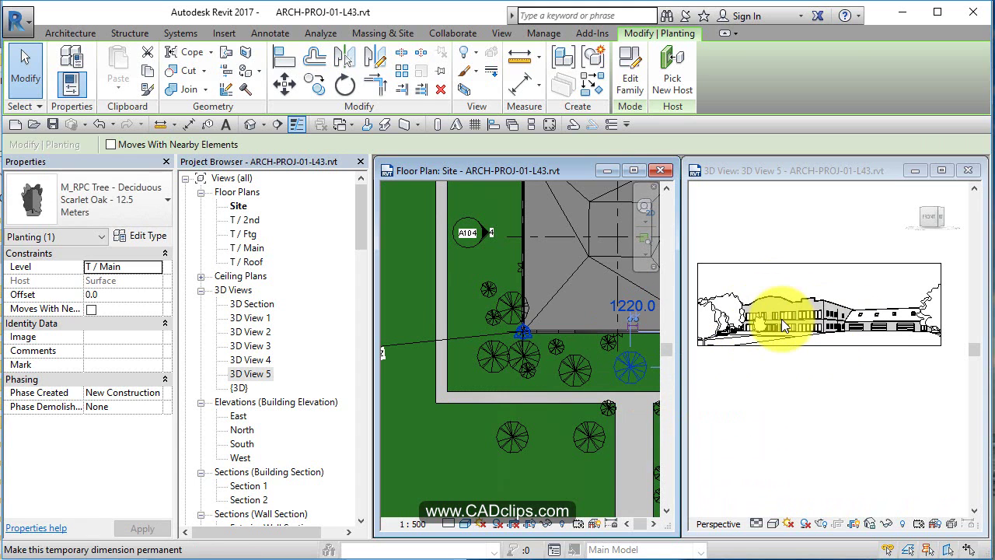
key(Escape)
- Close the Site plan, enlarge 3D View 5, and centre the building in the view
click(660, 170)
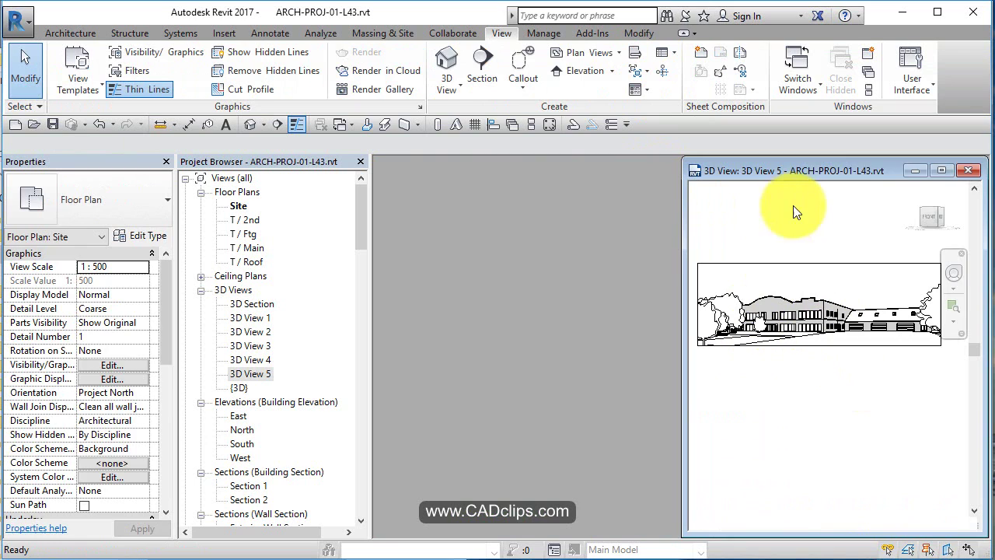
click(942, 170)
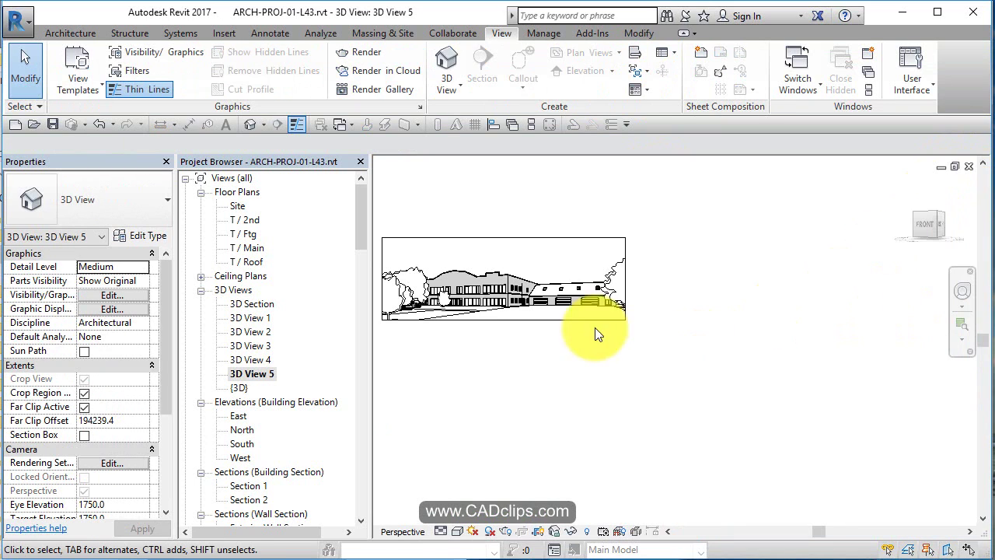
middle_drag(594, 327, 769, 404)
scroll(633, 334, up, 3)
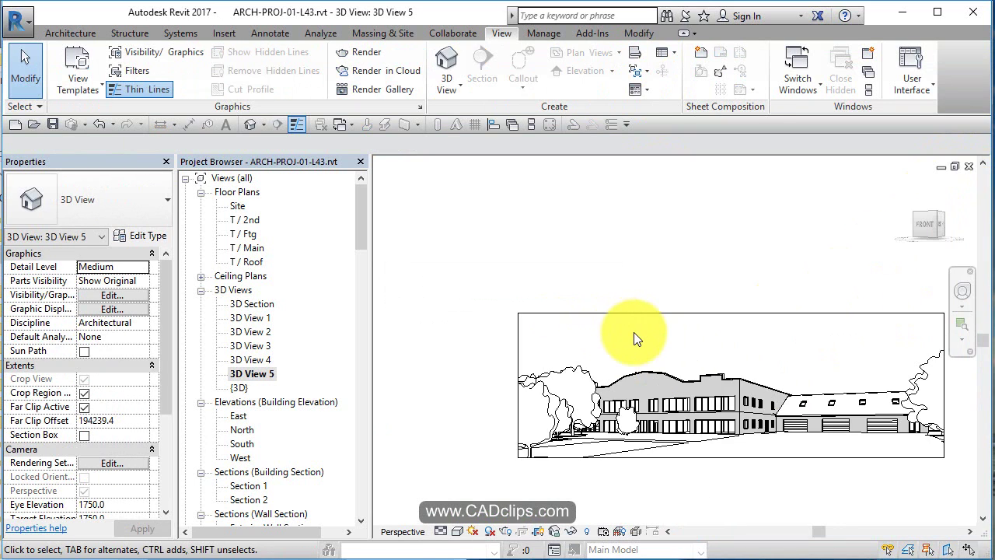
scroll(634, 331, up, 1)
middle_drag(632, 316, 606, 272)
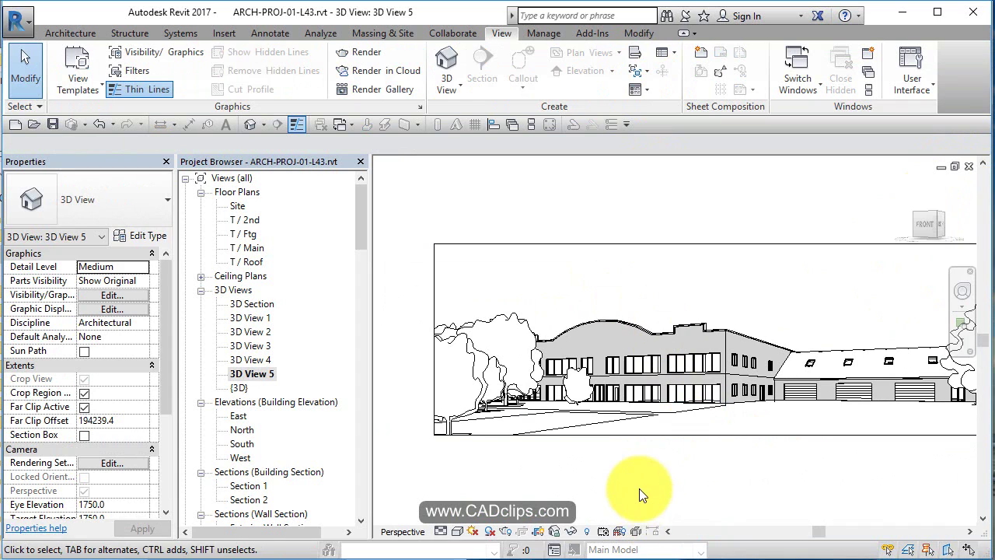
middle_drag(639, 488, 584, 412)
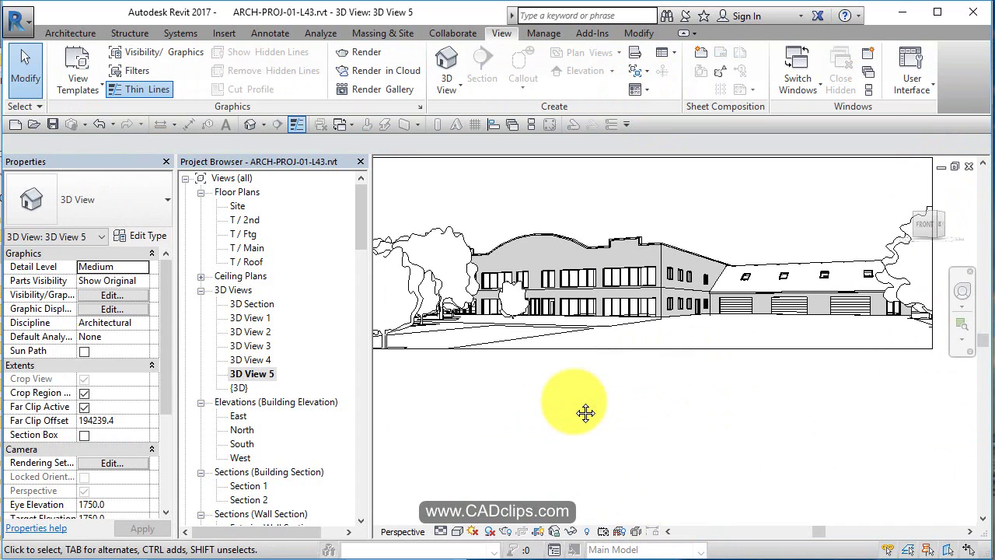
- Move the tree on the left of the building onto the building front
click(454, 234)
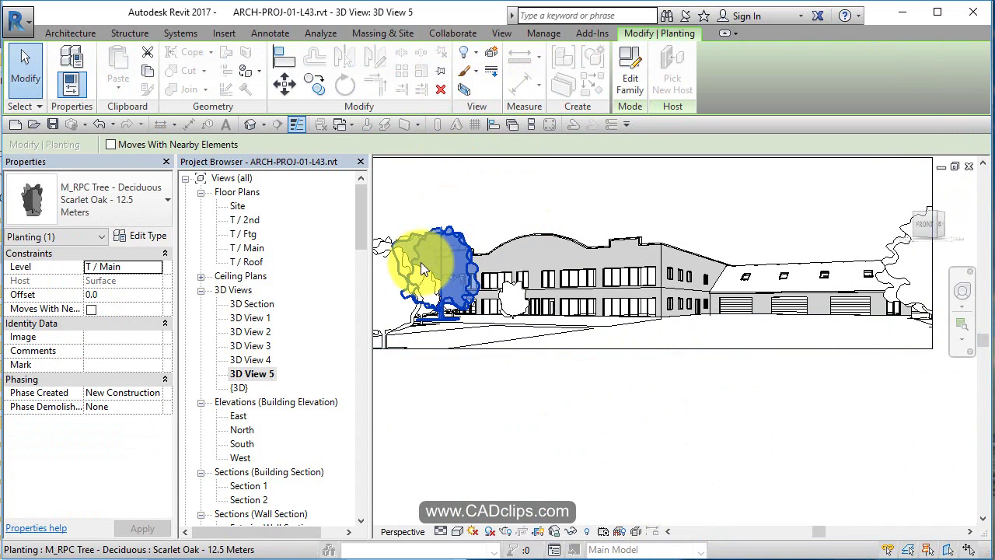
key(Left)
key(Left)
key(Left)
key(Left)
key(Left)
key(Left)
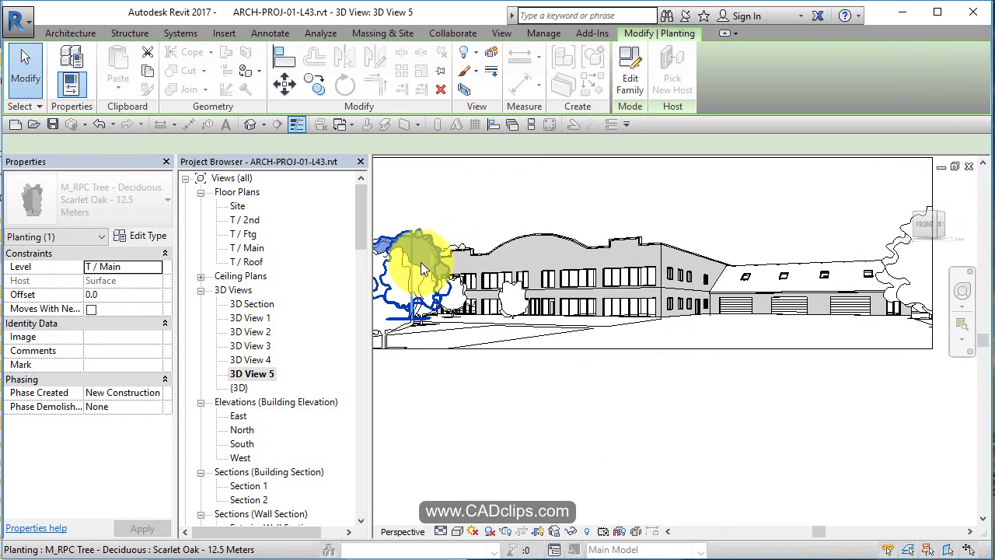
key(Left)
key(Left)
key(Left)
key(Left)
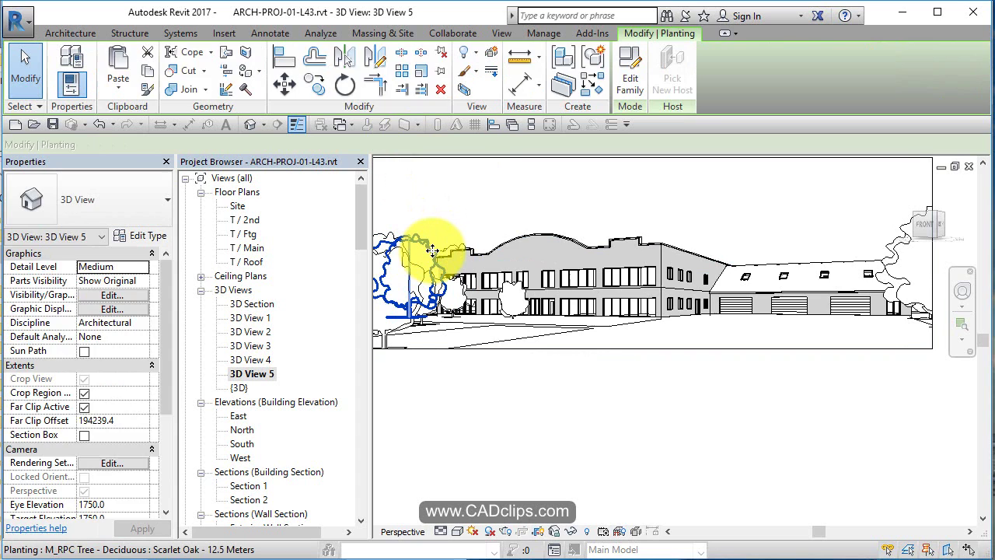
click(432, 250)
drag(432, 250, 524, 294)
key(Escape)
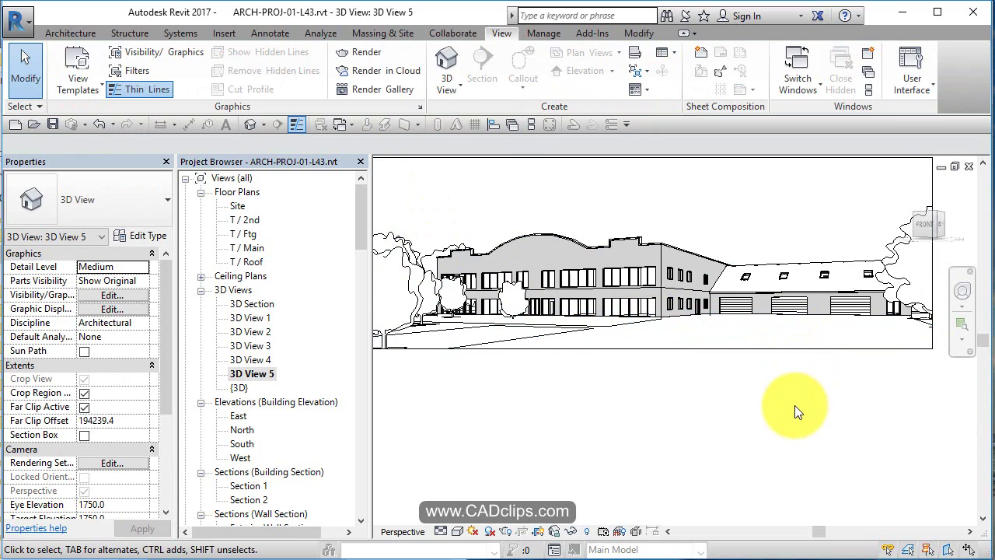
- Reposition the building drawing and hide the view's crop region
scroll(794, 405, down, 1)
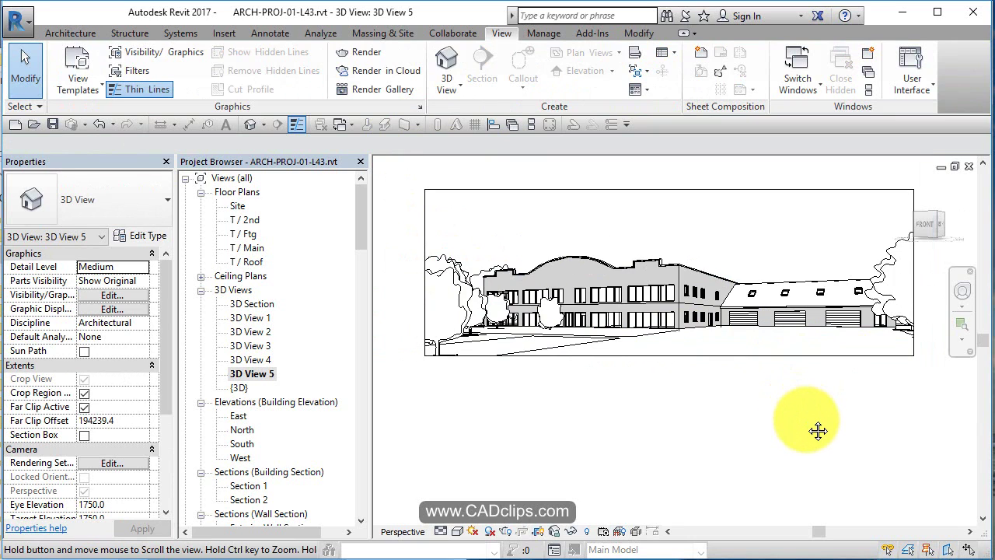
middle_drag(816, 428, 825, 444)
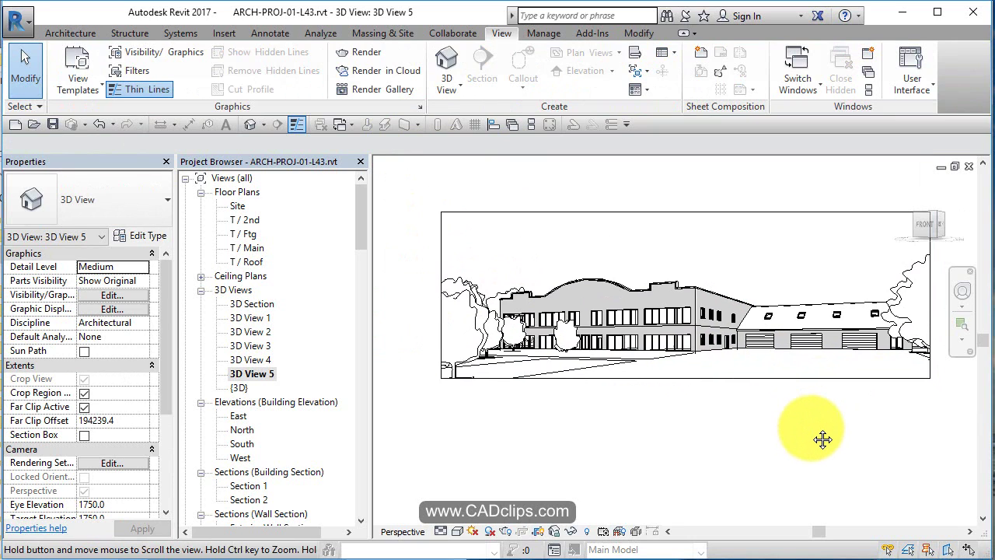
click(552, 531)
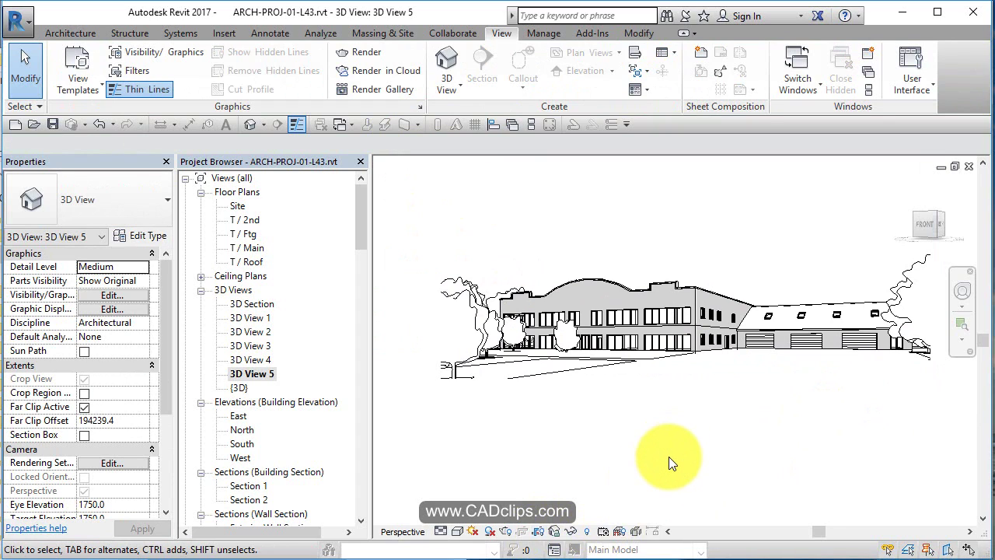
- Render 3D View 5 at Draft quality with Exterior: Sun only lighting and a Few Clouds sky
click(554, 530)
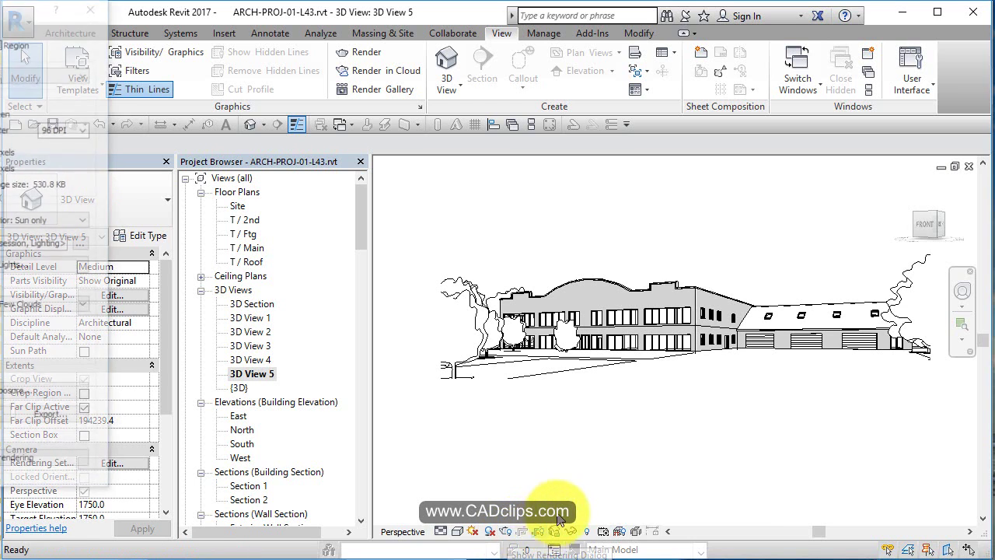
drag(23, 6, 302, 34)
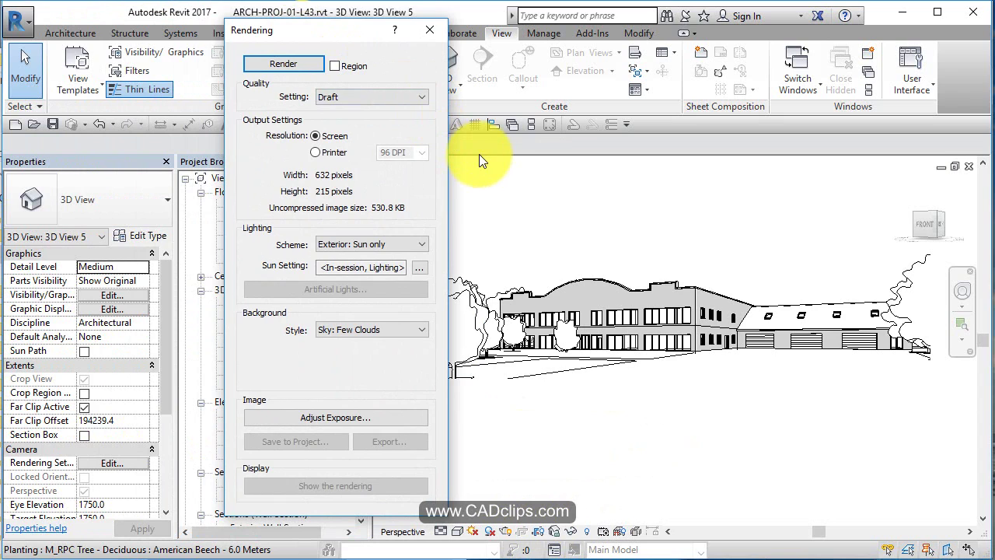
click(305, 62)
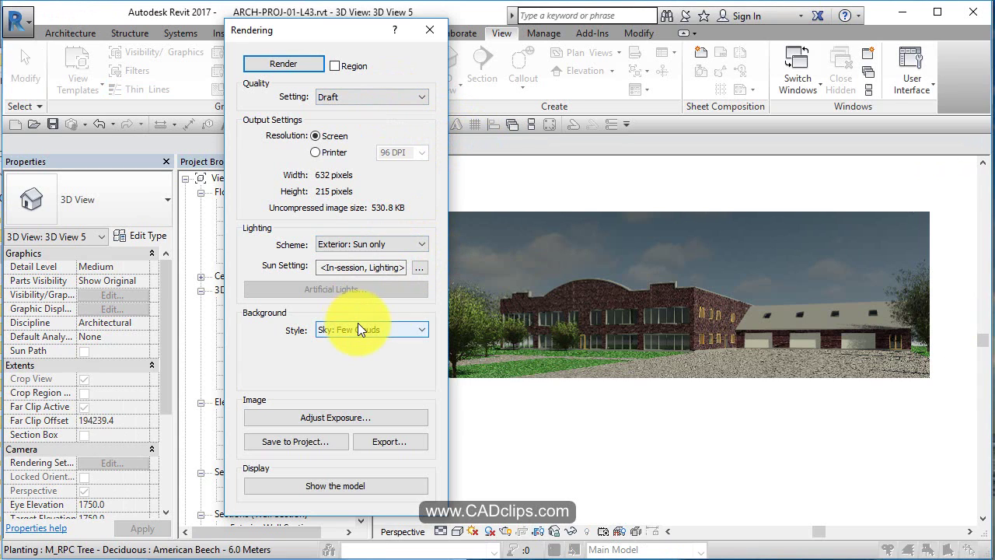
click(351, 417)
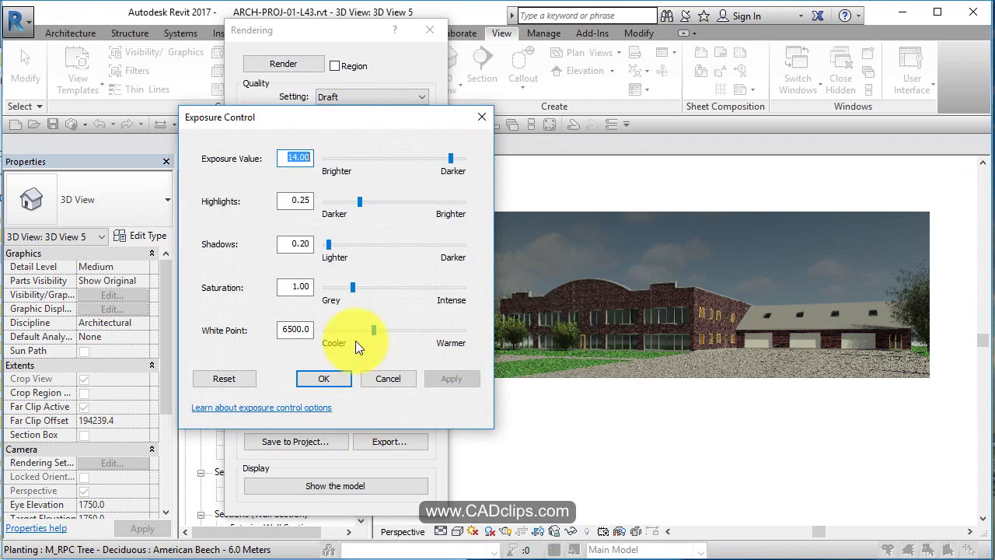
drag(352, 126, 284, 87)
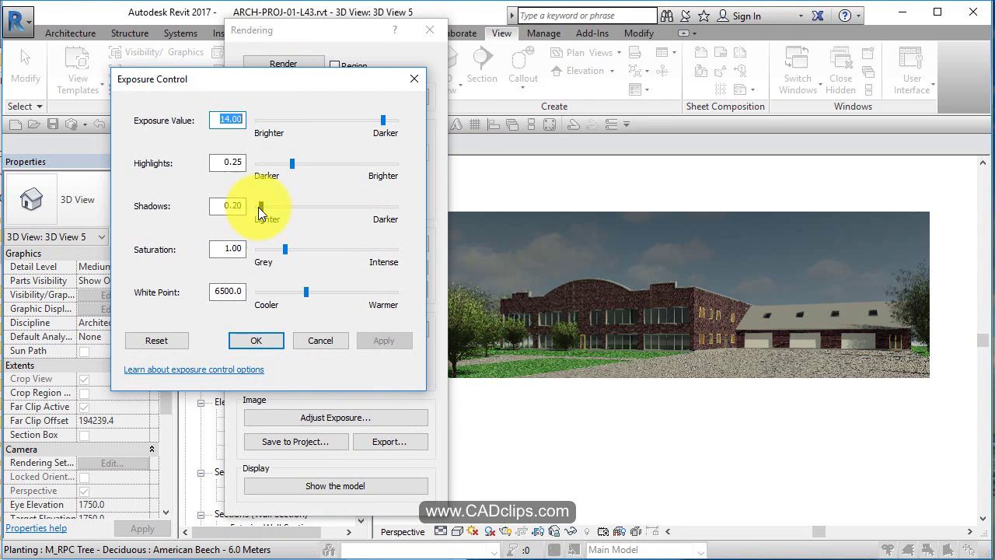
drag(260, 207, 282, 207)
click(377, 339)
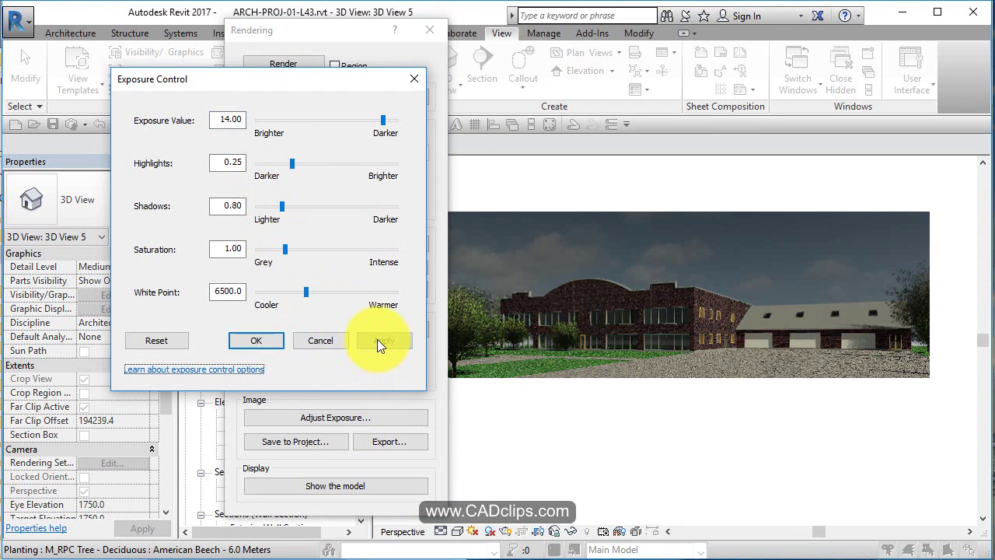
drag(294, 160, 316, 163)
click(384, 340)
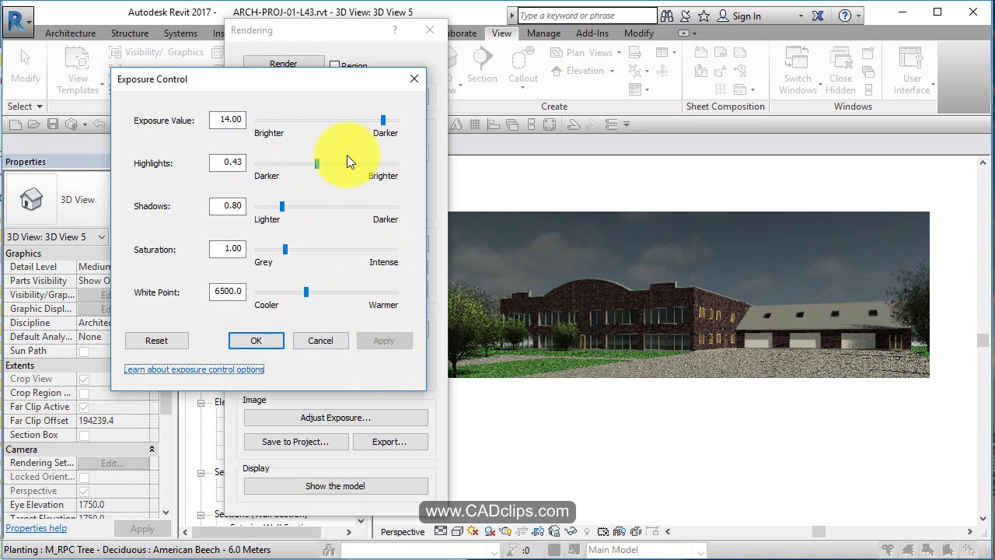
drag(382, 120, 356, 120)
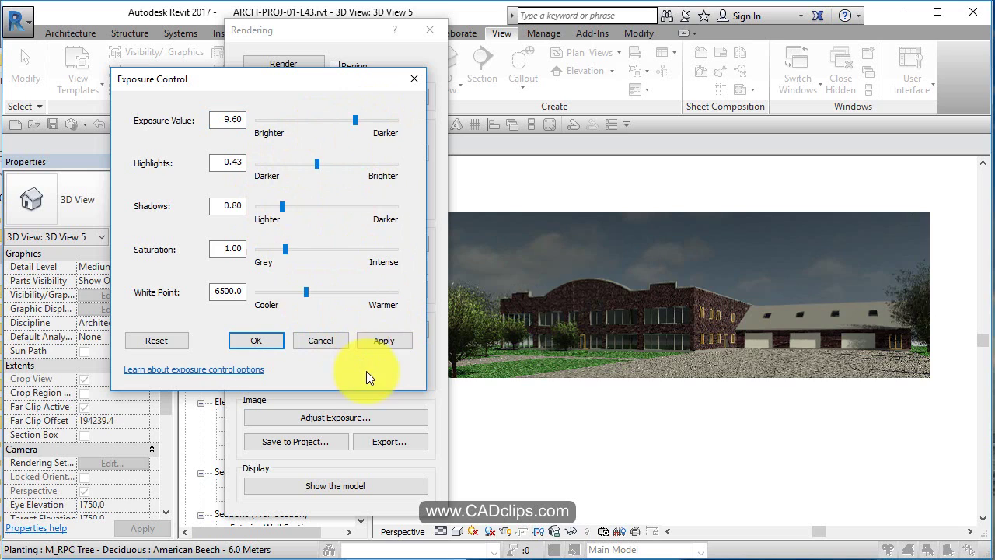
click(387, 340)
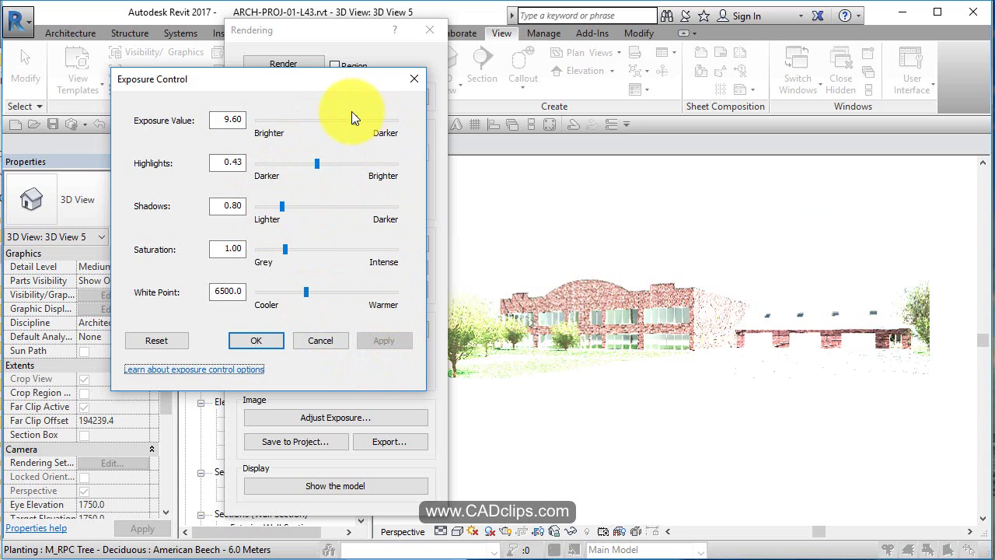
drag(358, 122, 384, 120)
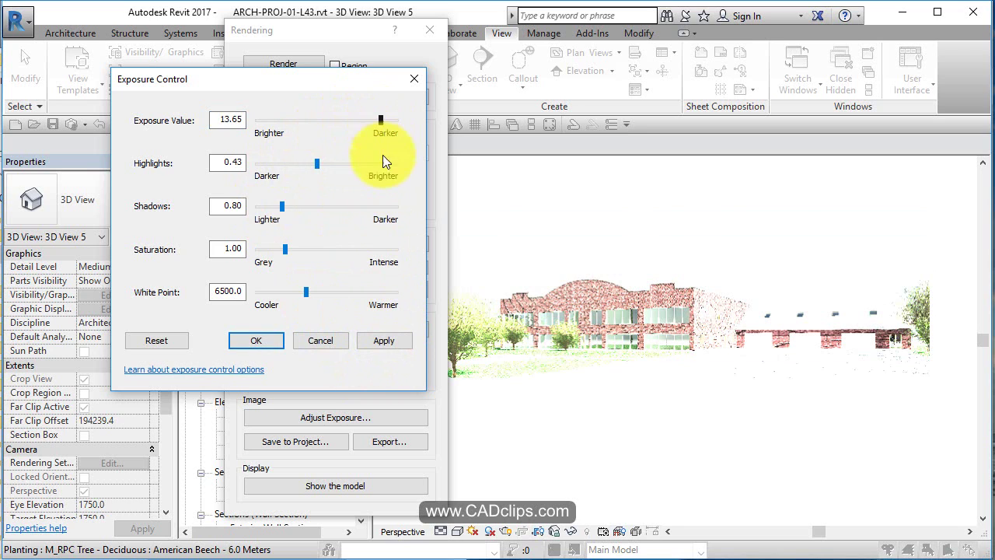
click(386, 337)
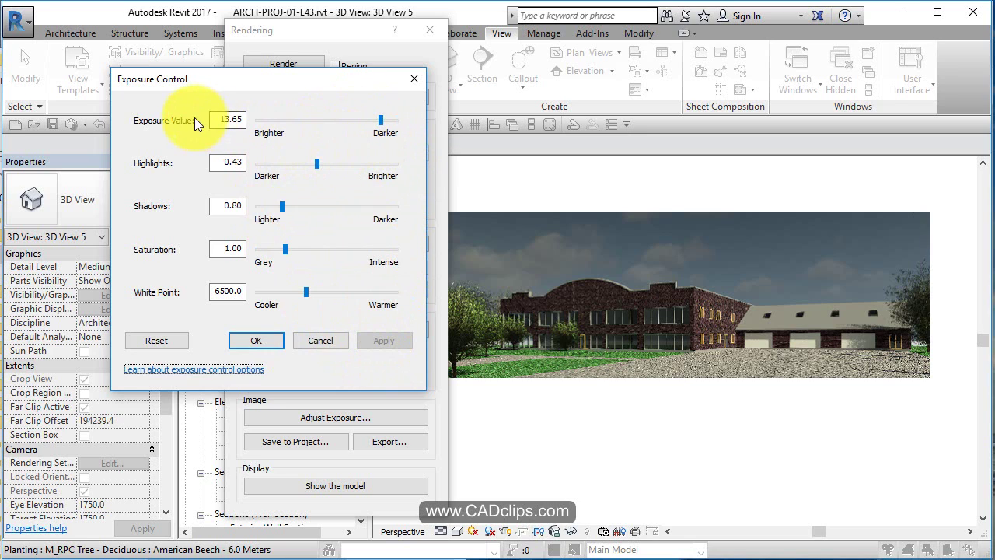
drag(318, 162, 336, 161)
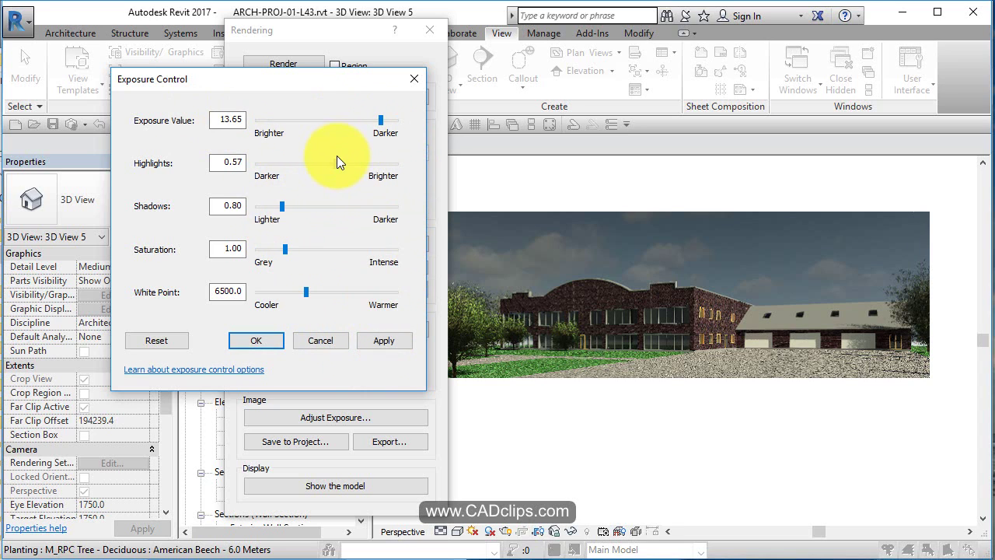
click(388, 334)
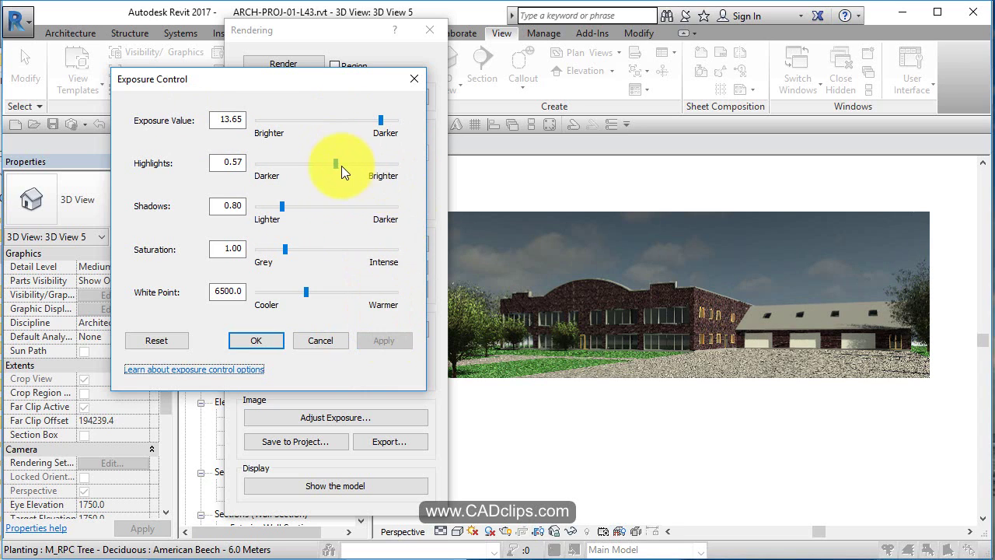
drag(336, 164, 288, 167)
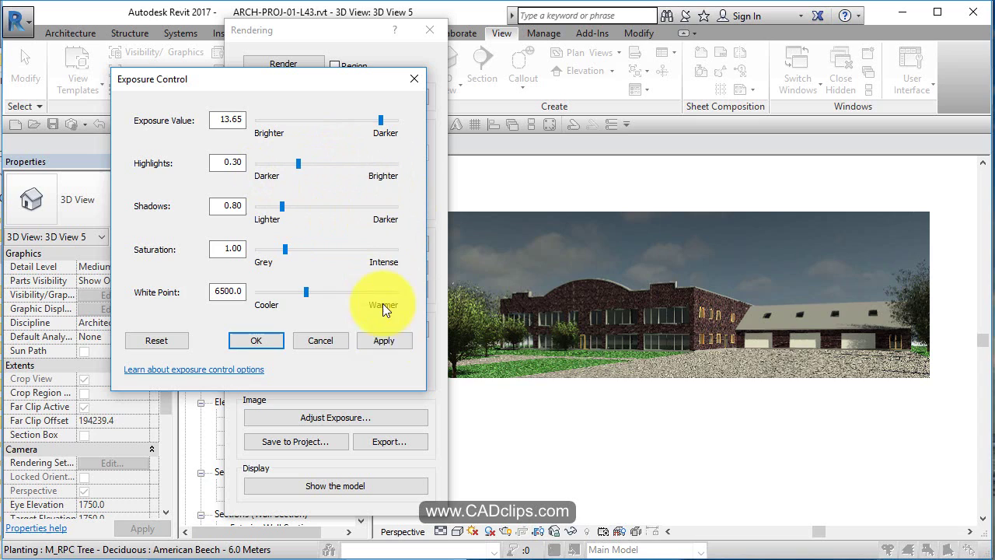
click(384, 339)
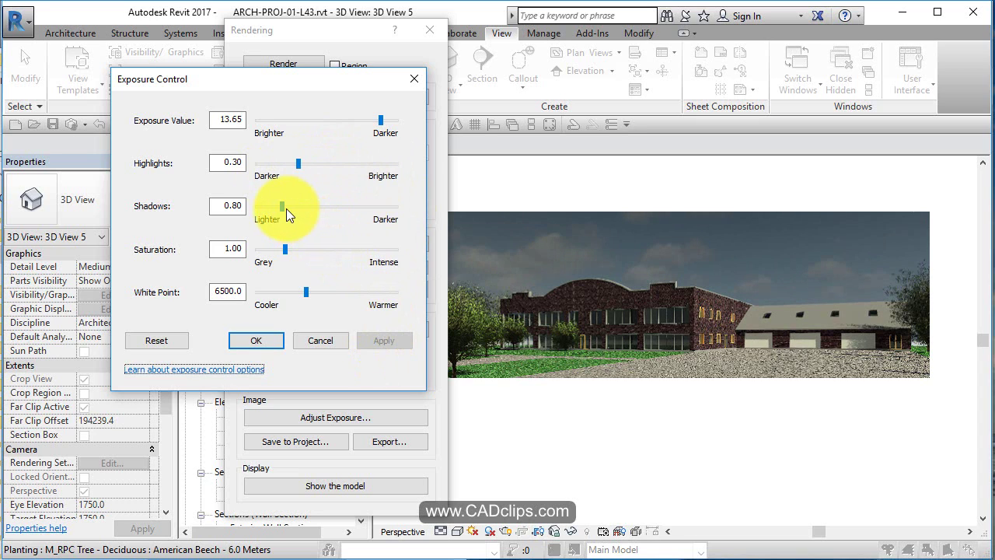
drag(284, 208, 310, 207)
click(376, 340)
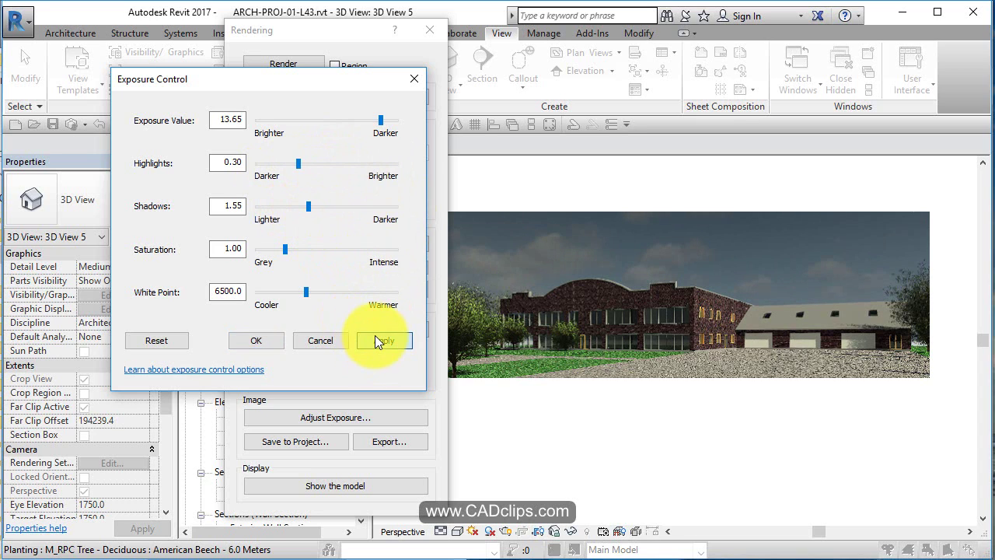
drag(285, 245, 288, 293)
click(383, 339)
click(382, 339)
click(381, 340)
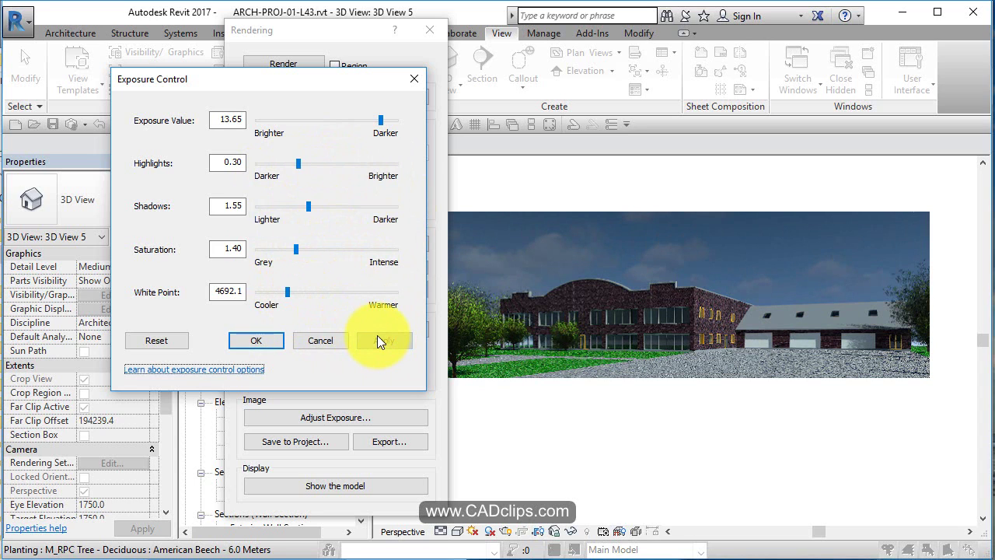
click(179, 342)
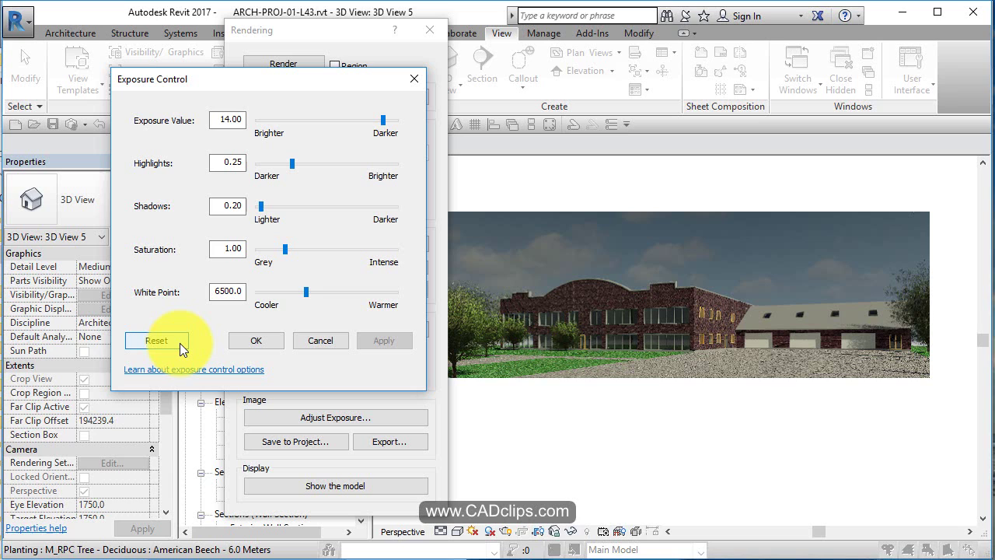
click(257, 339)
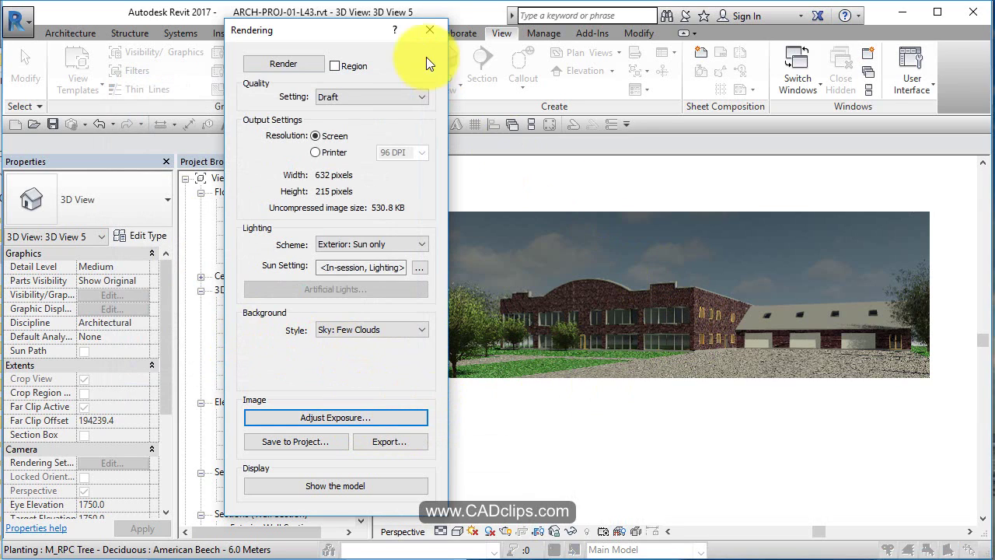
- Set the rendering Quality Setting to Medium and turn on Region rendering
click(395, 99)
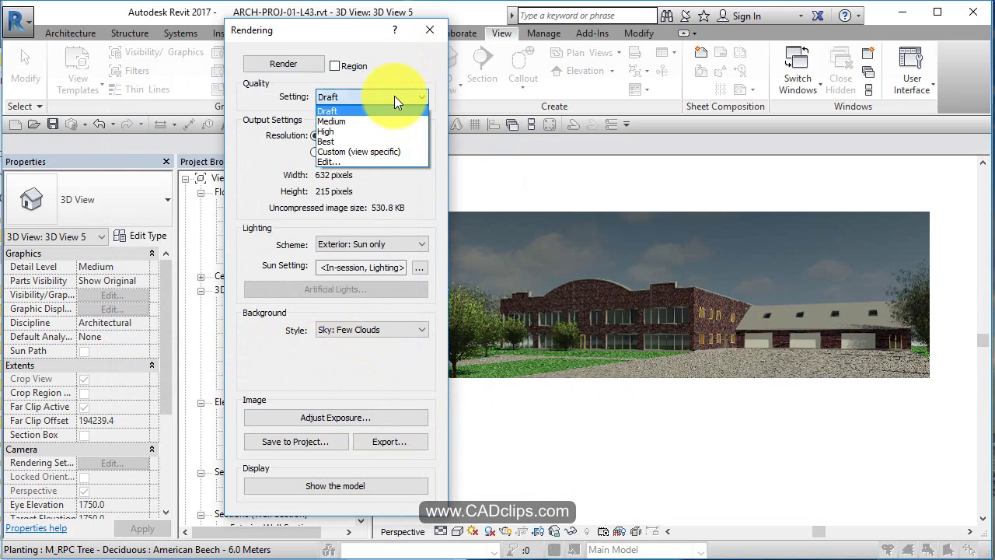
click(345, 122)
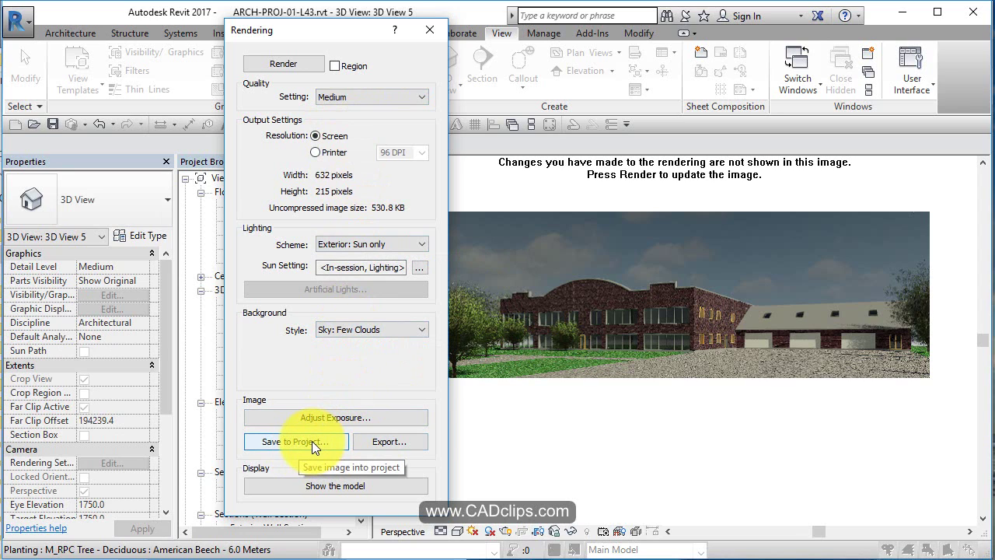
click(335, 65)
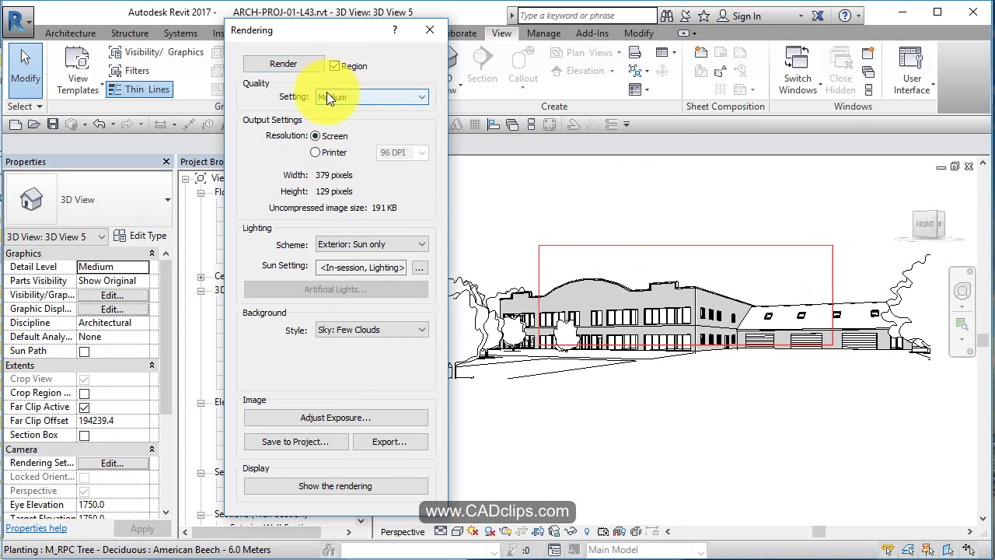
- Shrink the red render region around a few windows, then turn Region off again
click(729, 246)
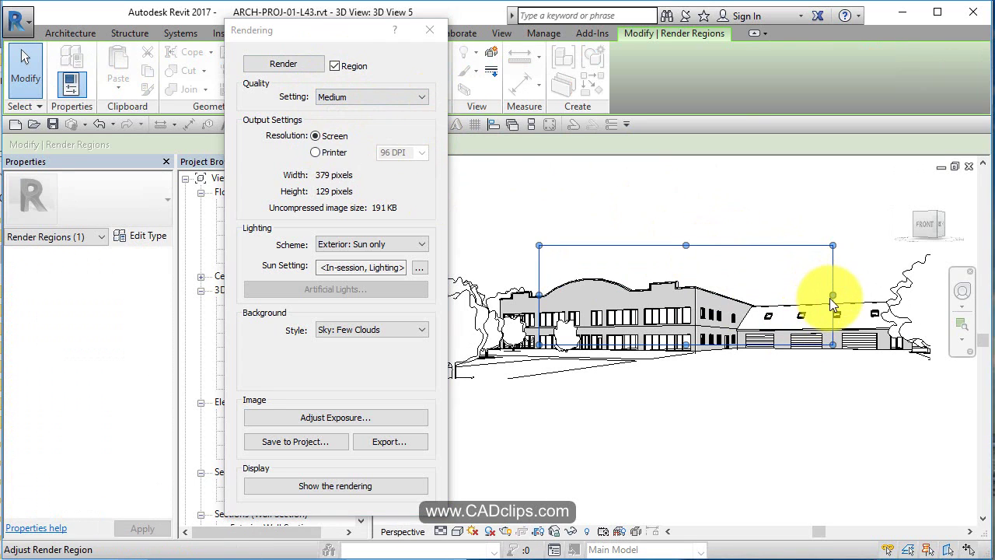
drag(830, 298, 721, 295)
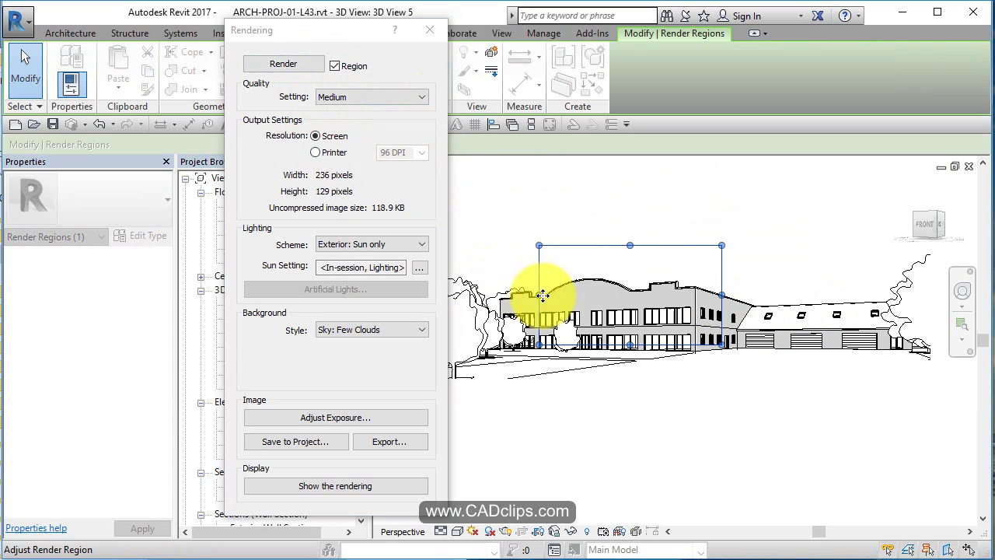
drag(543, 296, 657, 250)
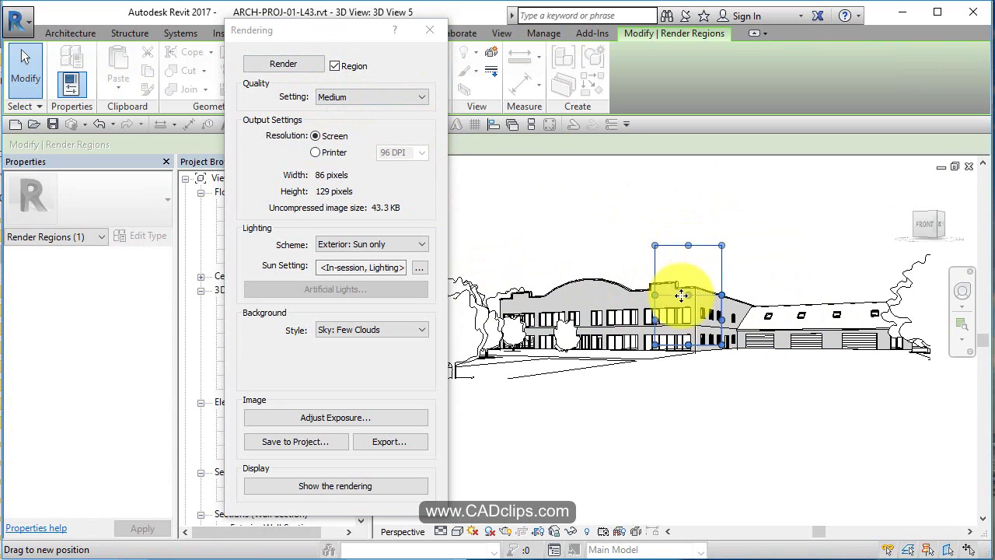
drag(680, 295, 703, 333)
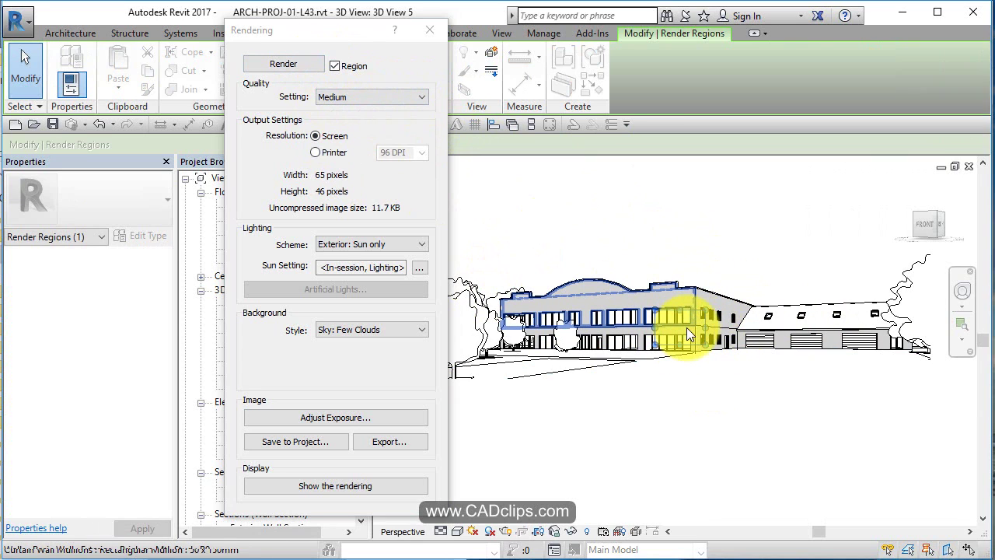
click(334, 66)
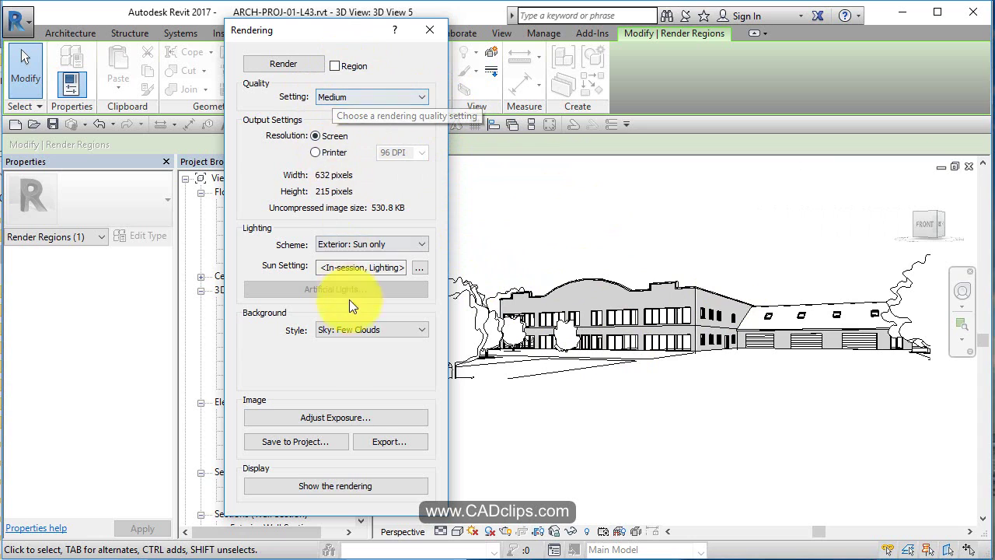
- Render the full view at Medium quality, keeping the quality level at Medium
click(283, 65)
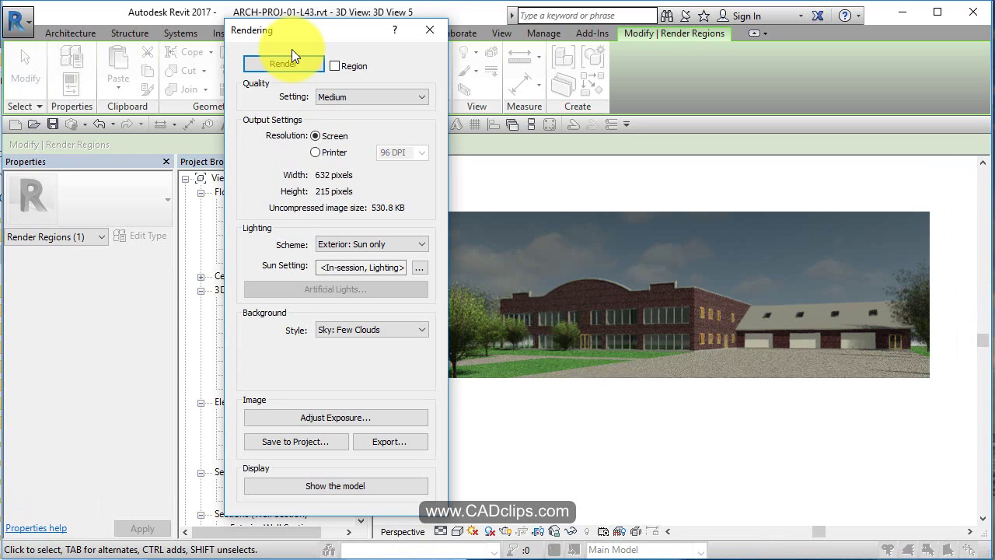
click(366, 99)
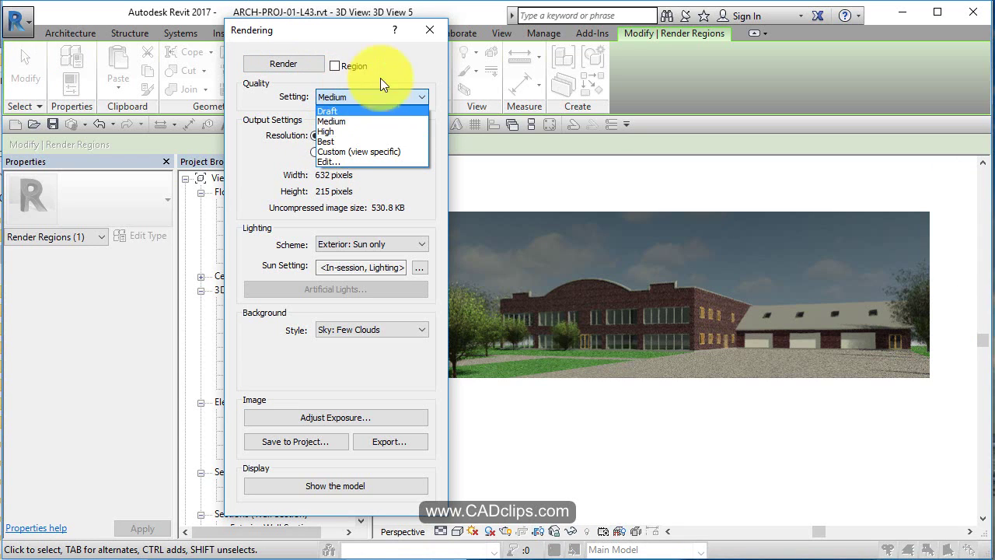
click(406, 70)
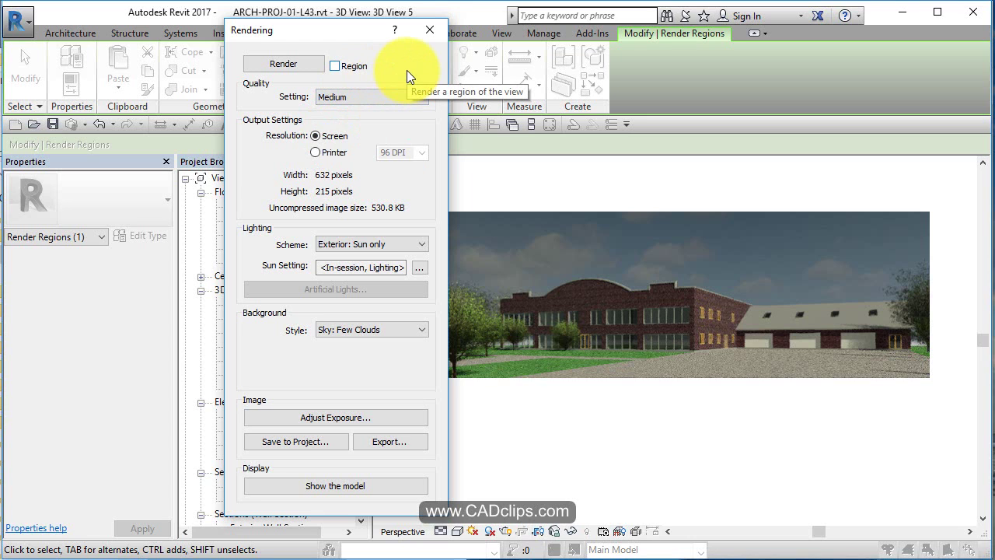
- Set the render's Exposure Value to 14.52 and Highlights to 0.57, previewing each change
click(390, 417)
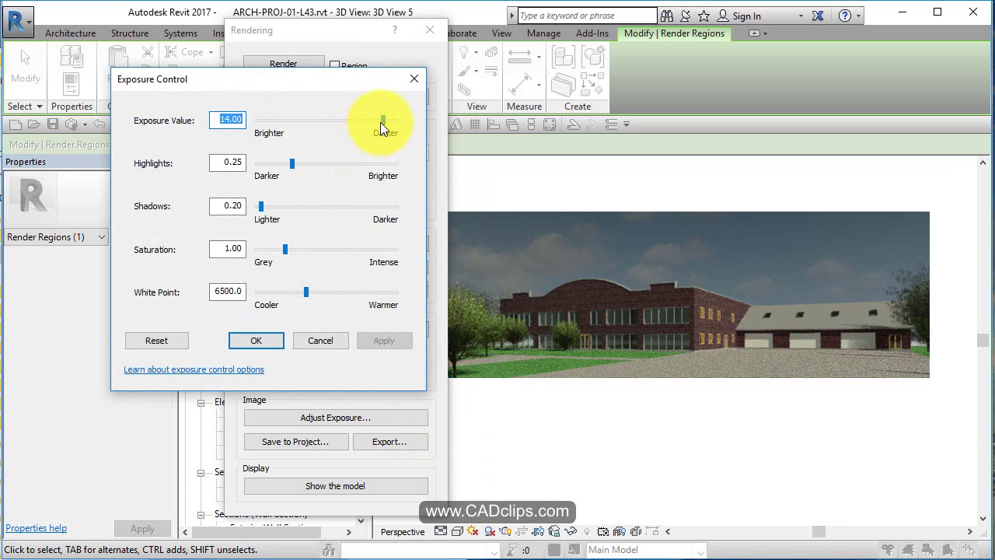
drag(382, 122, 382, 153)
click(392, 340)
click(374, 339)
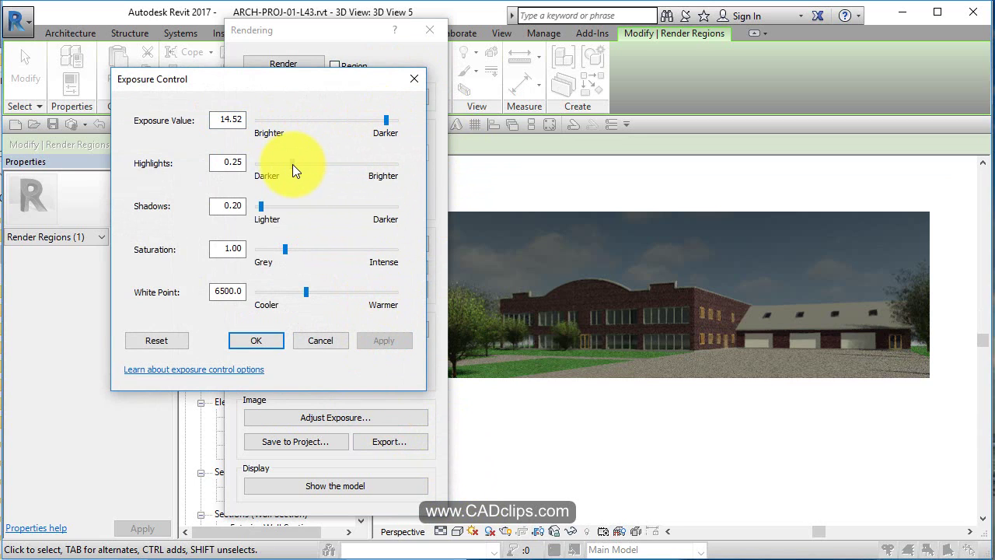
drag(293, 164, 255, 178)
click(384, 340)
click(378, 339)
click(393, 342)
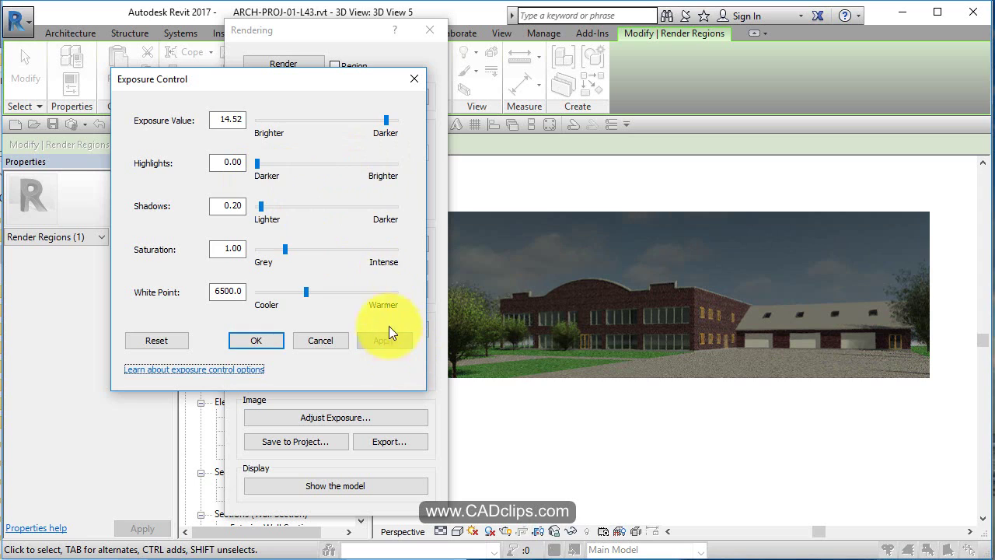
drag(259, 164, 340, 179)
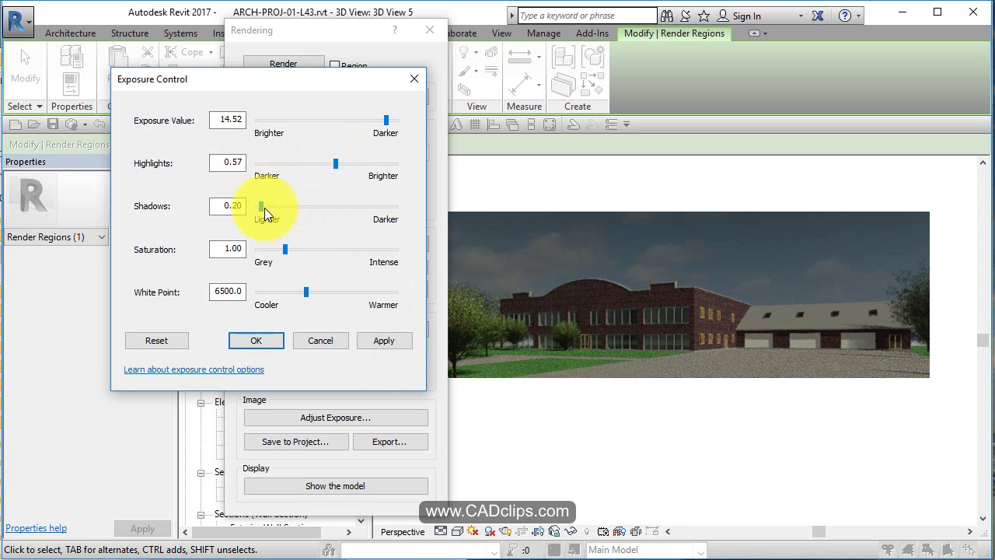
- Set Shadows to 0.10 and White Point to 7213.5, then accept the exposure settings
drag(264, 207, 286, 208)
click(392, 339)
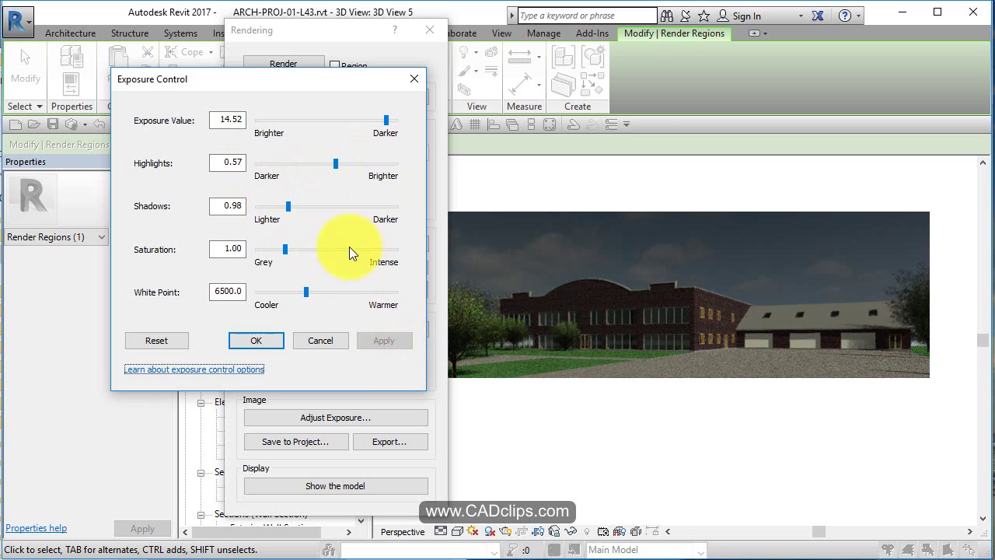
drag(290, 207, 272, 206)
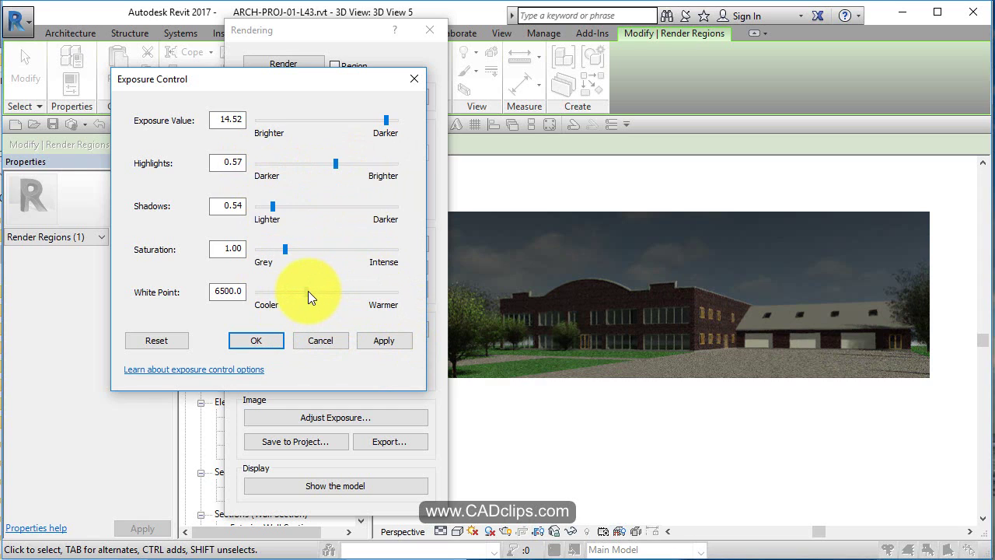
drag(308, 292, 314, 292)
click(387, 339)
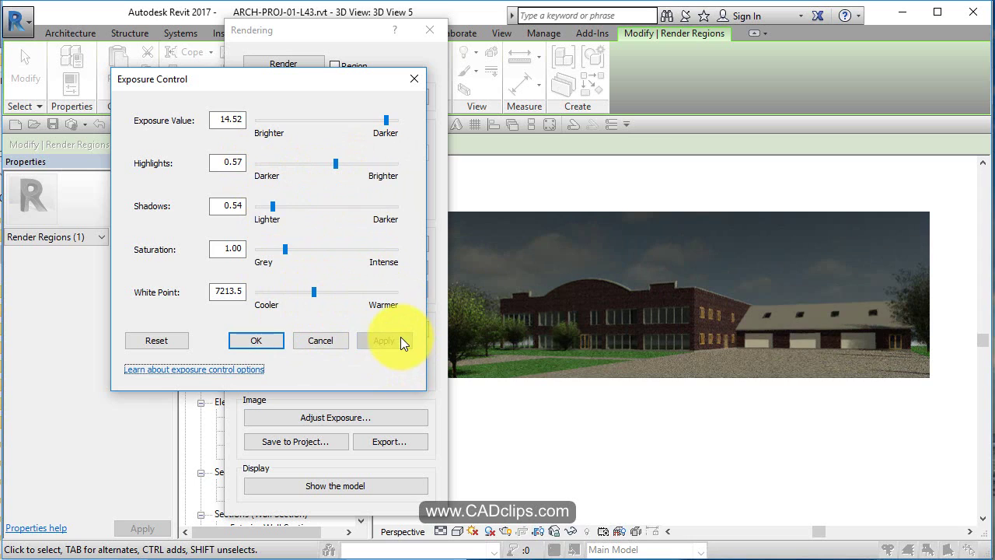
click(276, 206)
drag(300, 211, 266, 209)
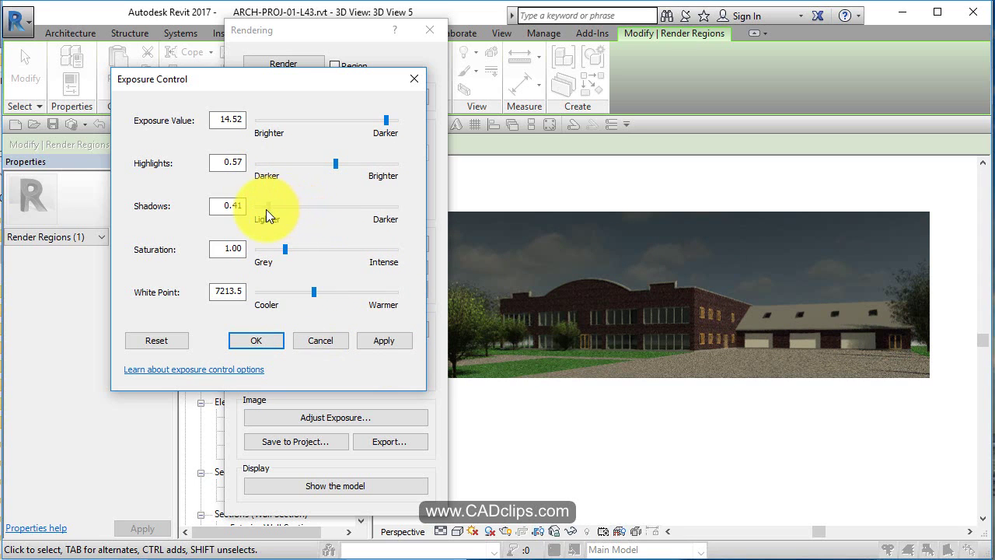
click(388, 340)
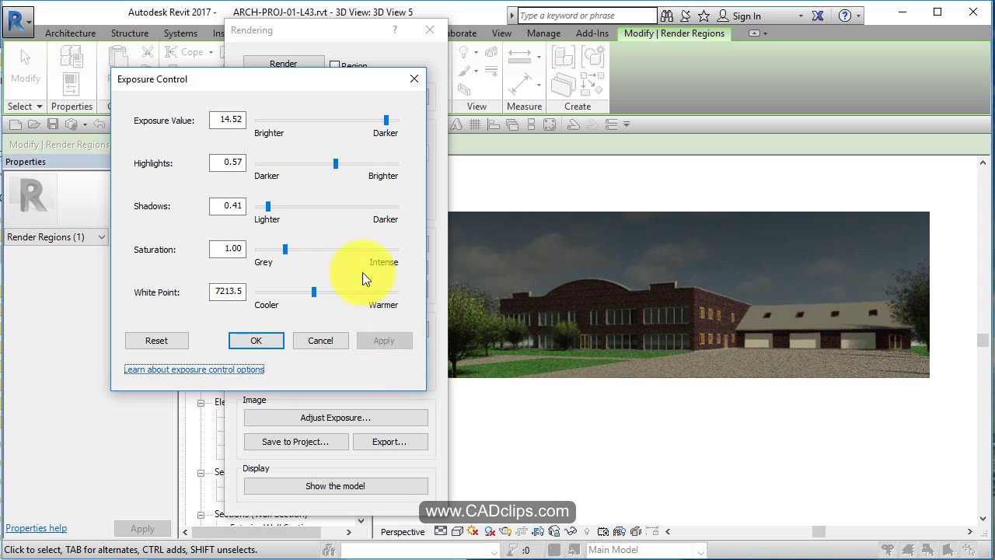
drag(273, 206, 258, 210)
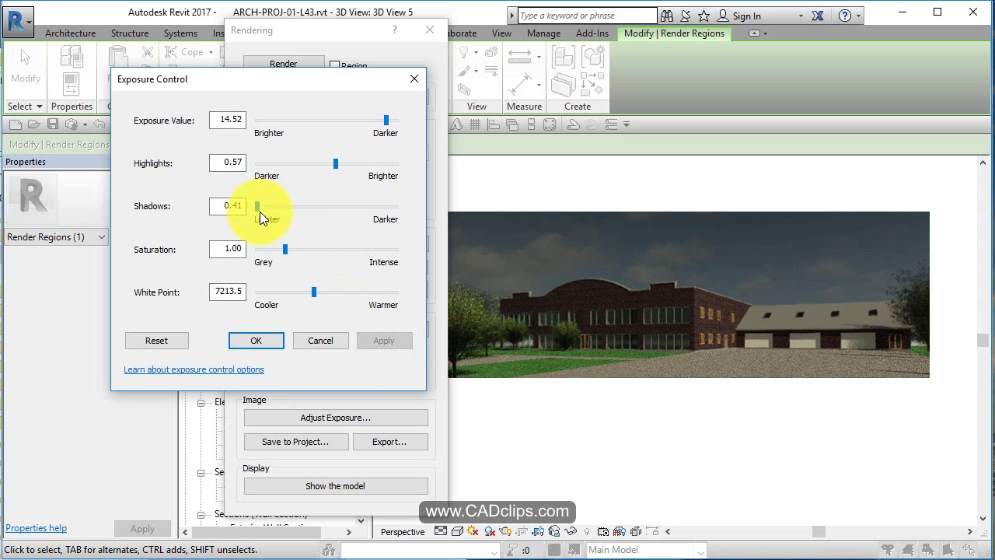
click(393, 340)
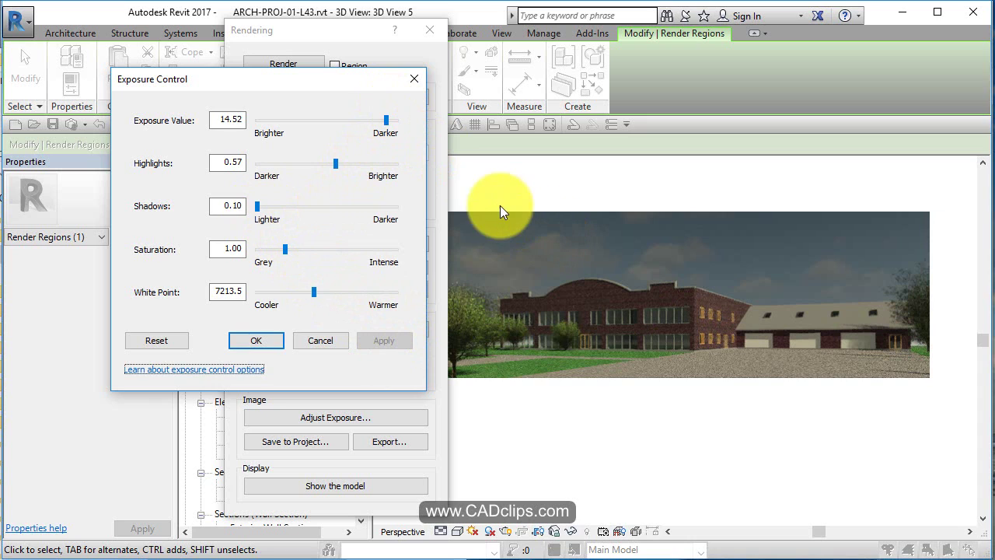
click(256, 340)
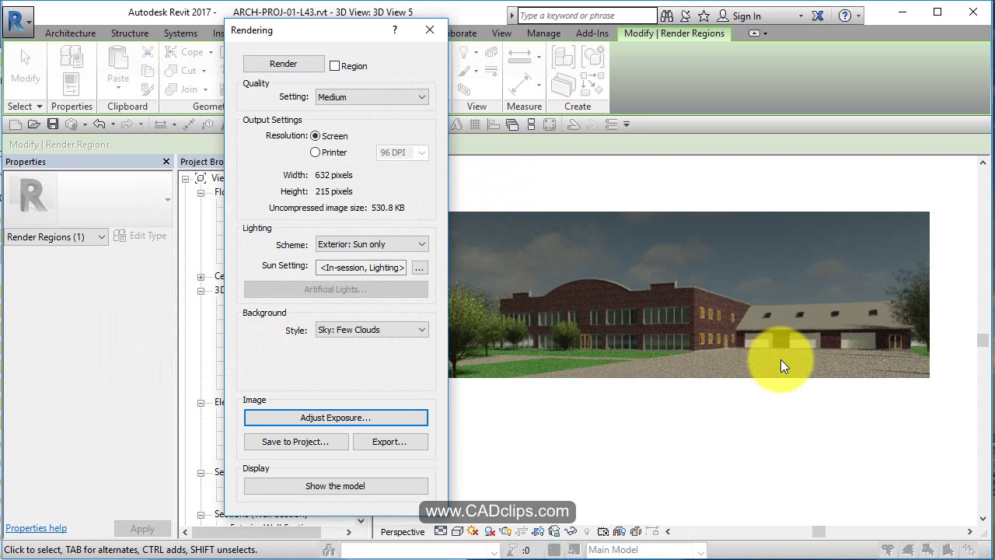
- Save the render to the project as 'Rendering 1' and close the Rendering dialog
click(325, 441)
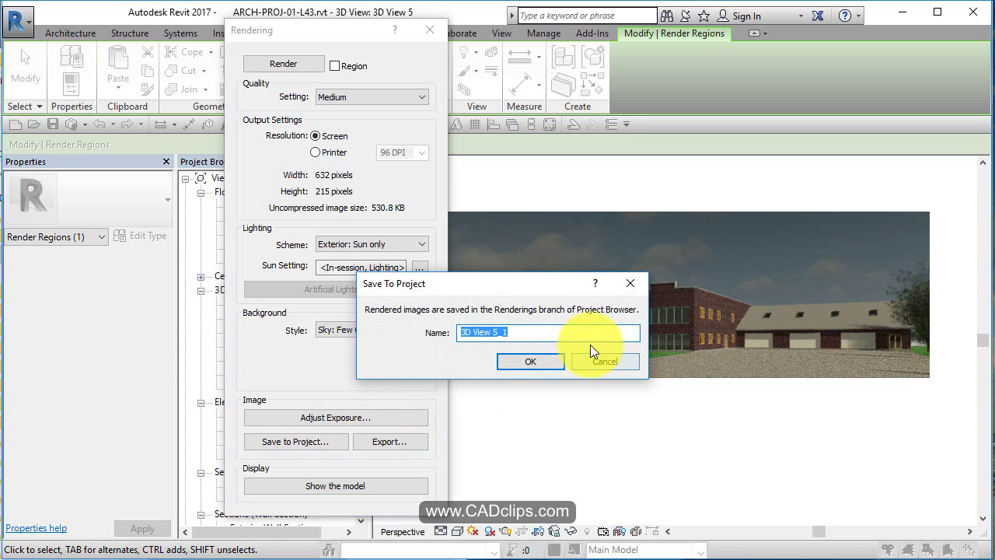
text(Re)
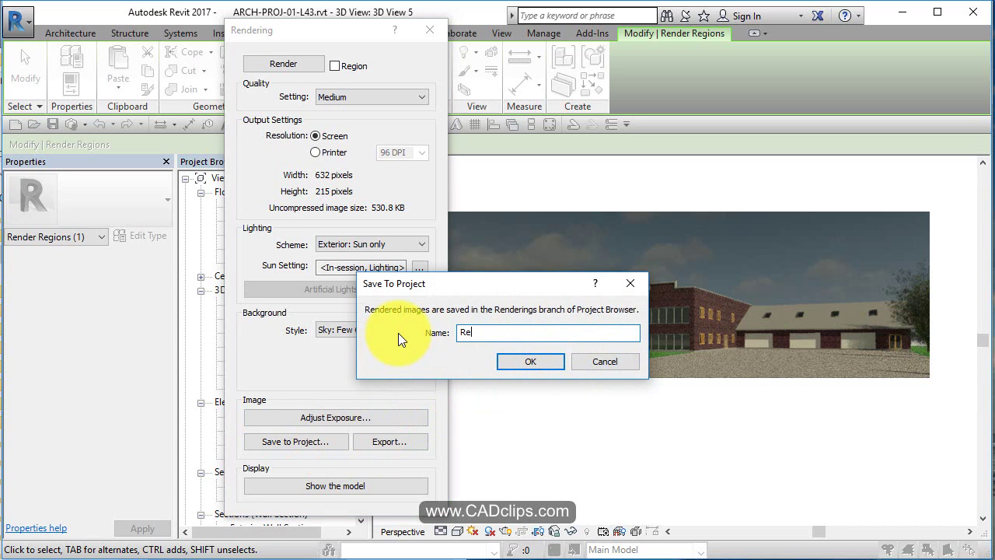
text(ndering 1)
click(548, 360)
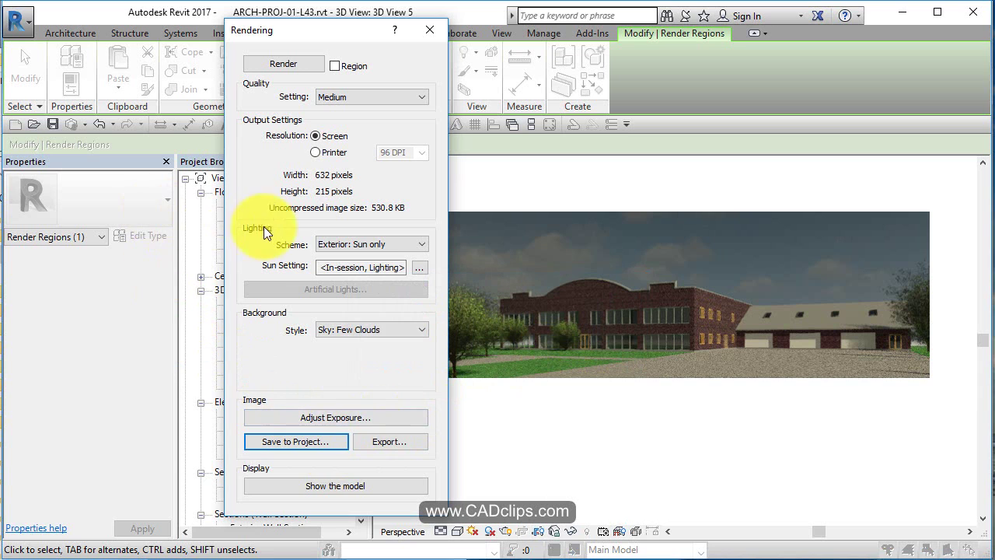
click(429, 30)
- Open the A100 - Cover Sheet from the Project Browser
scroll(306, 419, down, 4)
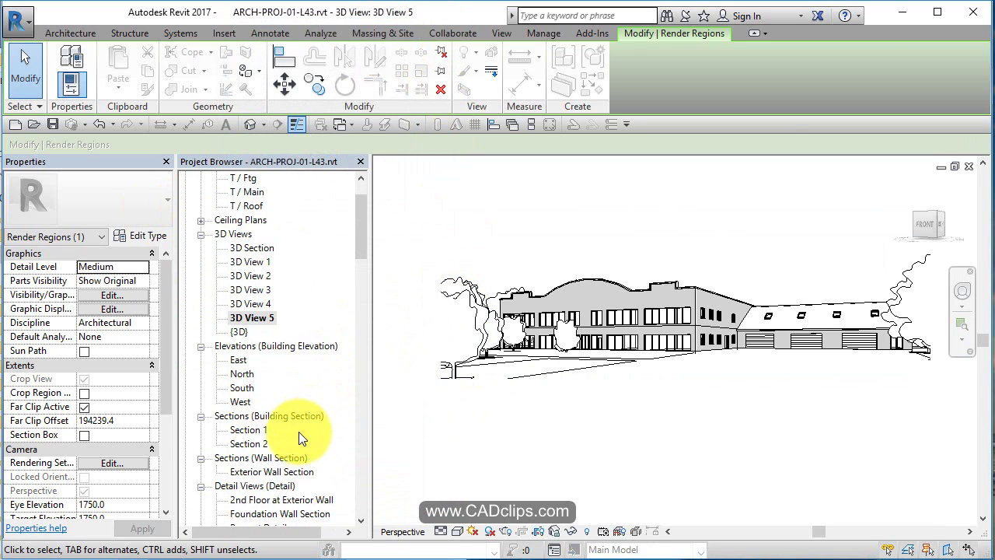
scroll(302, 439, down, 1)
click(201, 402)
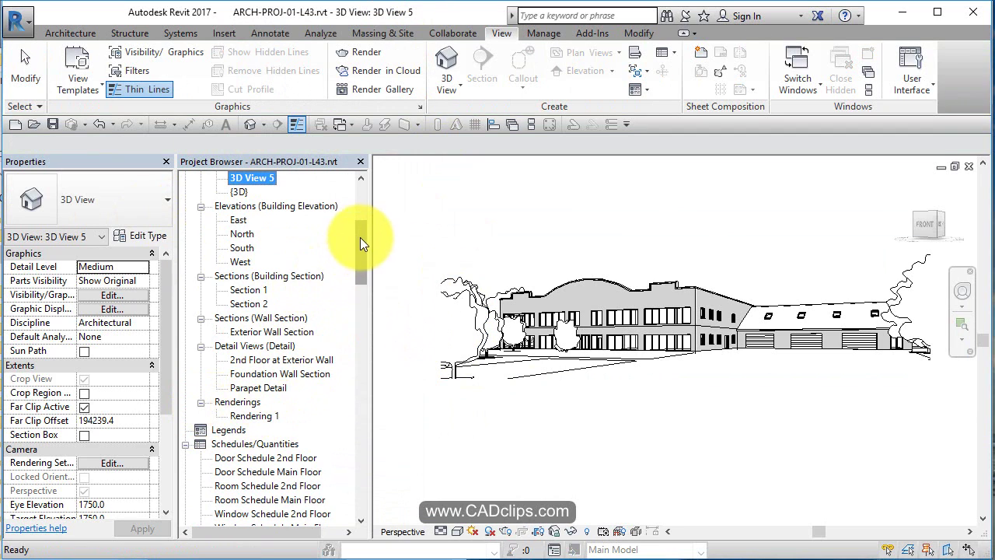
drag(360, 237, 359, 307)
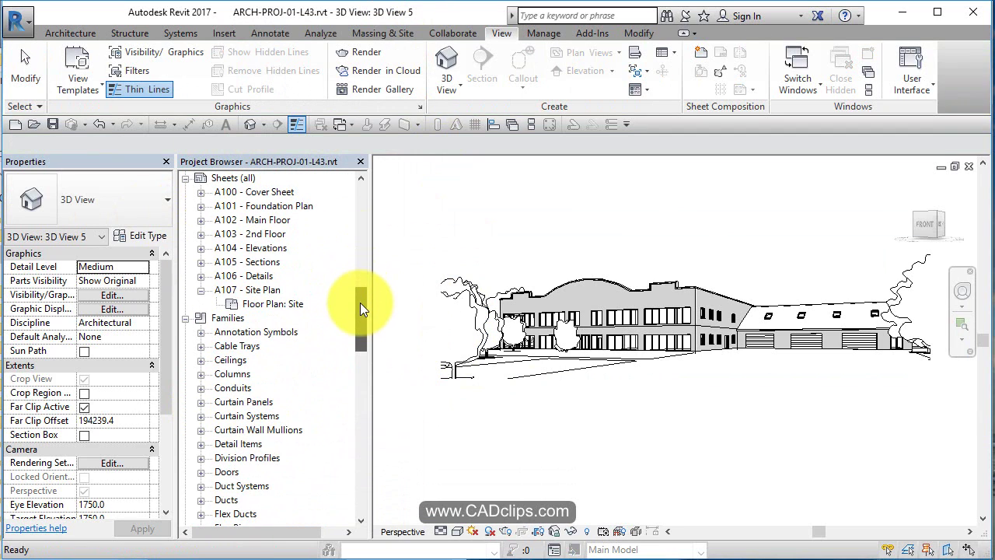
click(293, 193)
double_click(292, 192)
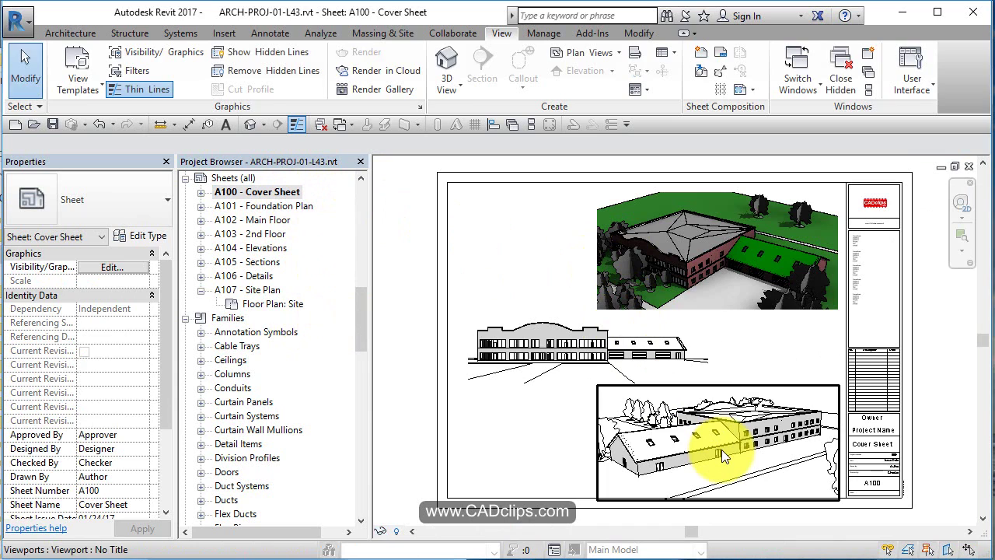
- Nudge the lower 3D viewport left and the elevation viewport up, then select Rendering 1
click(721, 449)
click(640, 363)
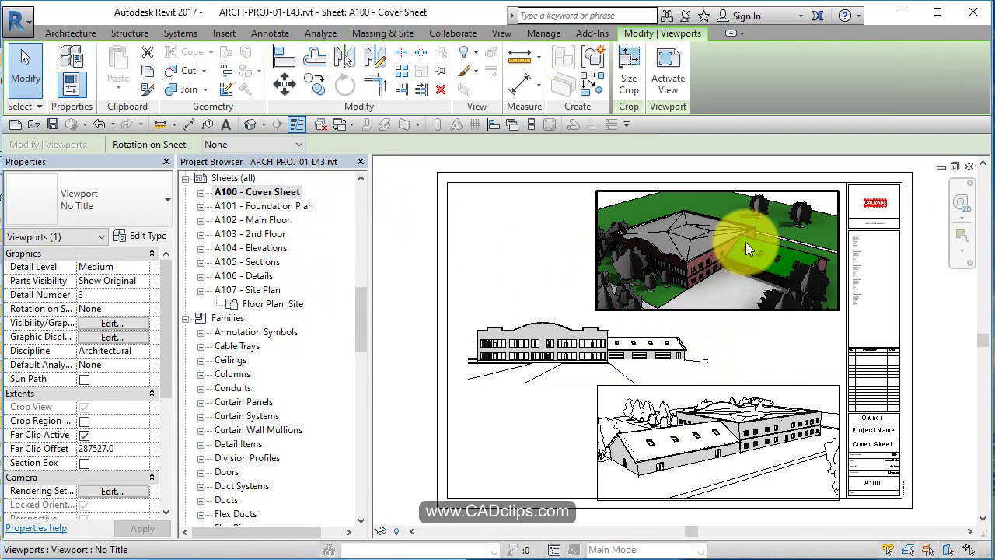
click(811, 385)
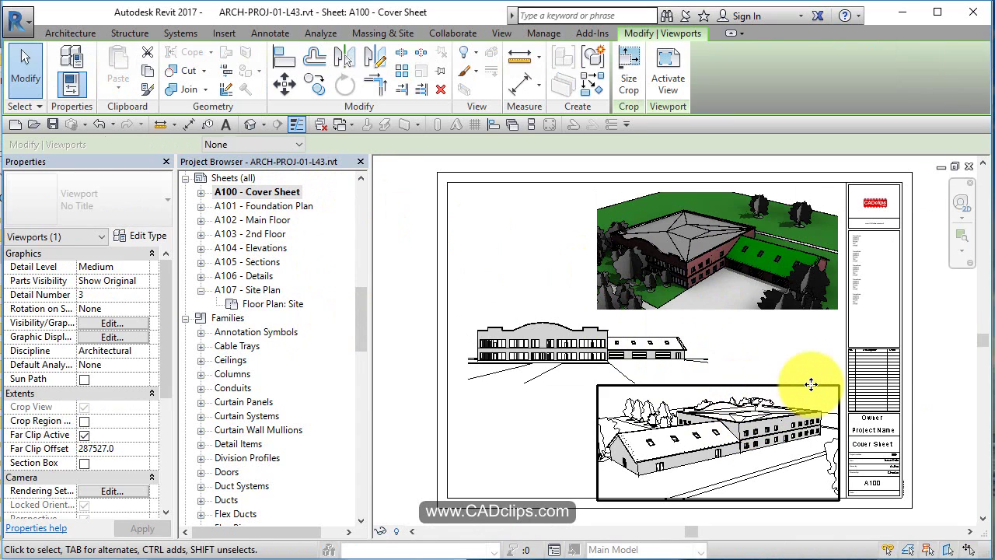
key(Left)
key(Left)
key(Left)
key(Left)
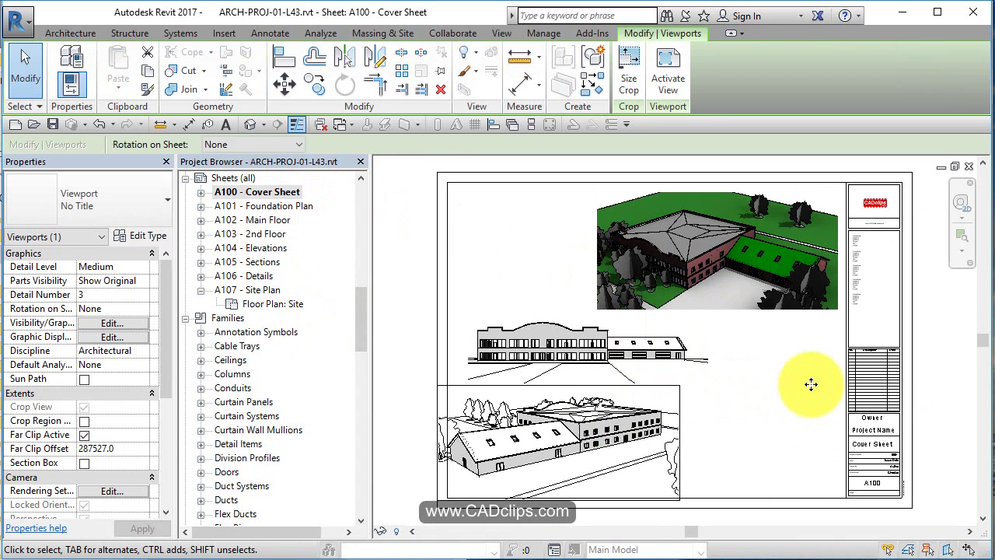
key(Right)
key(Right)
key(Right)
key(Right)
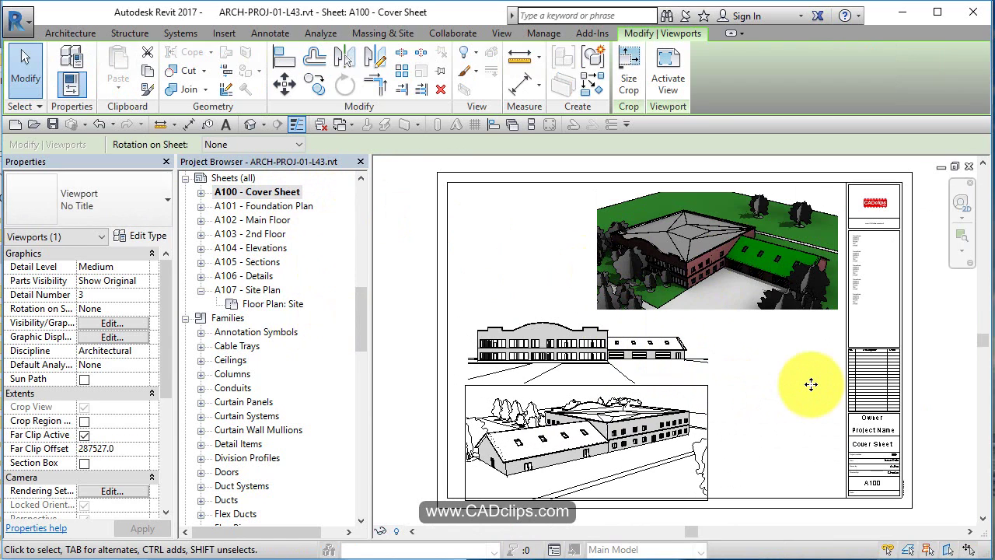
key(Up)
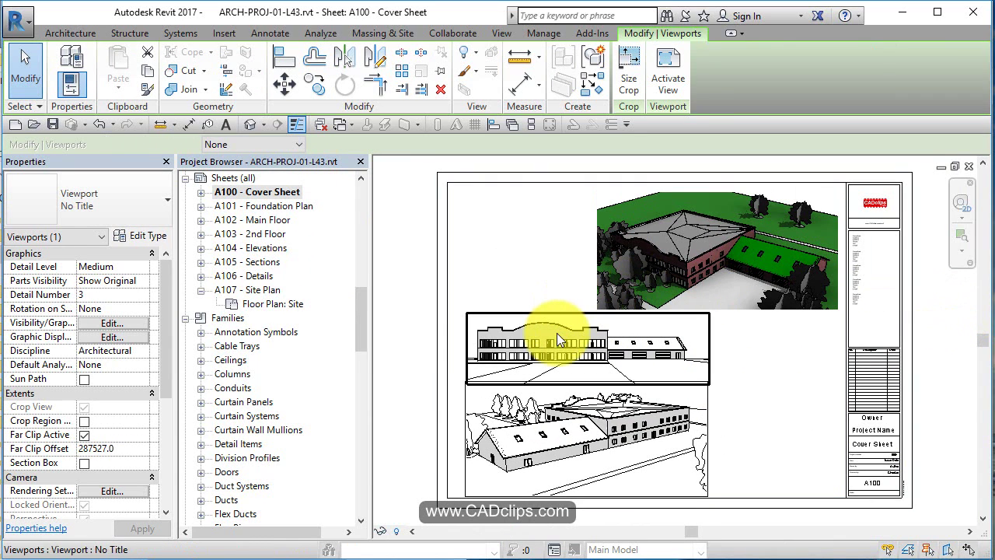
click(557, 332)
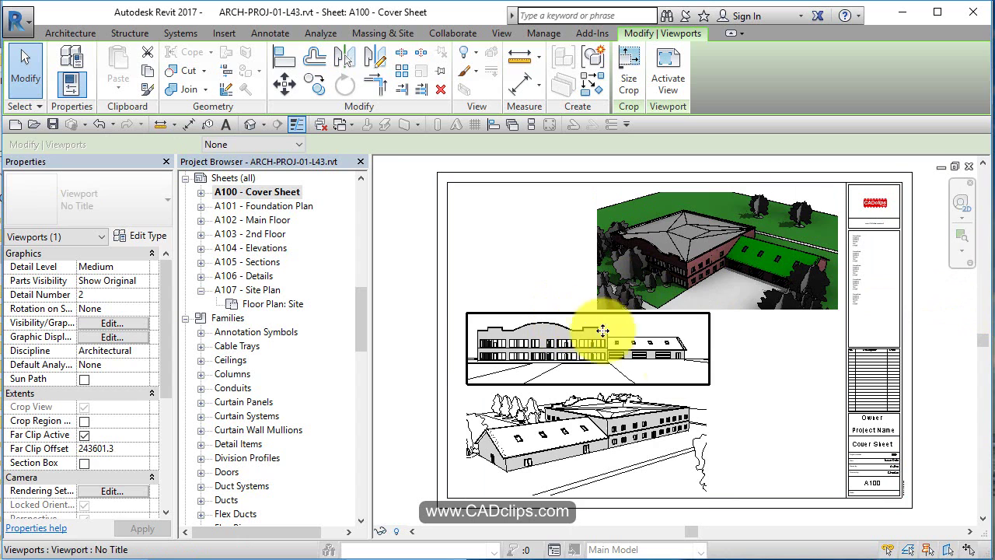
key(Up)
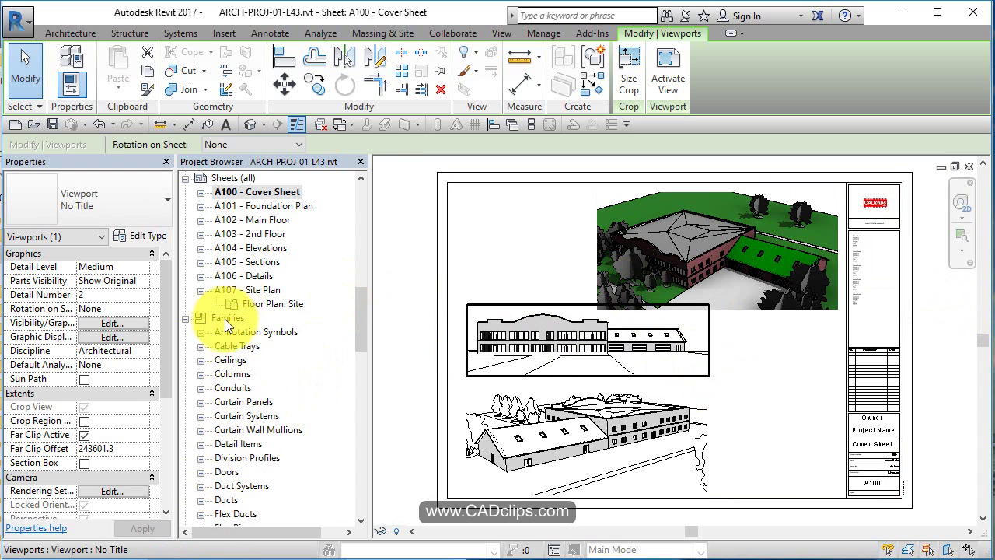
scroll(271, 255, up, 2)
scroll(271, 255, up, 5)
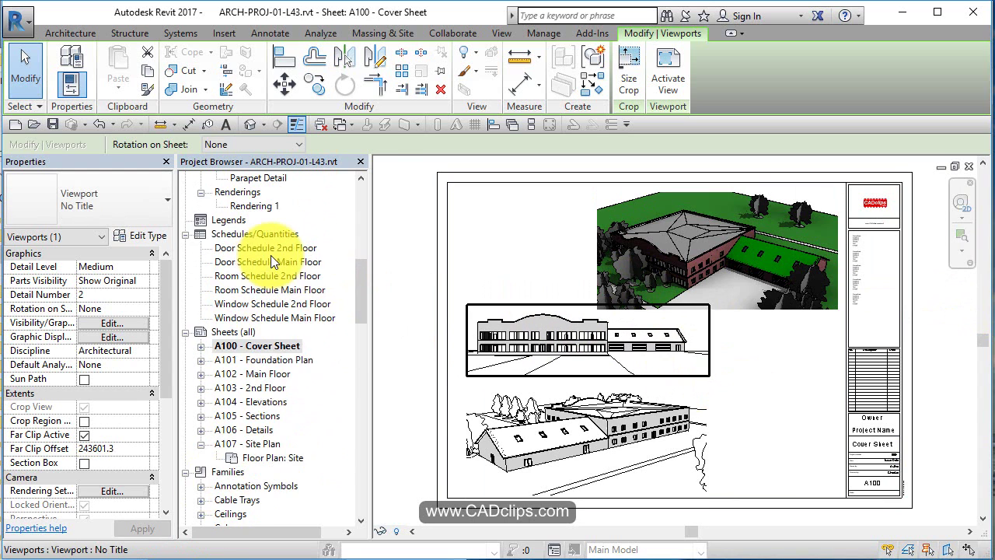
click(254, 247)
- Place Rendering 1 in the sheet's empty right area, delete the elevation viewport, and select the rendering viewport
drag(659, 342, 739, 384)
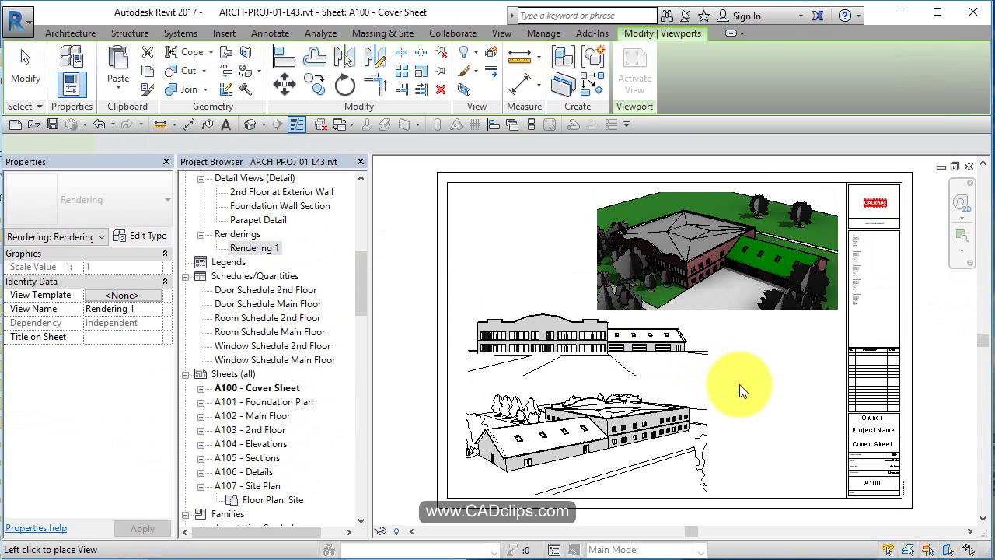
click(734, 382)
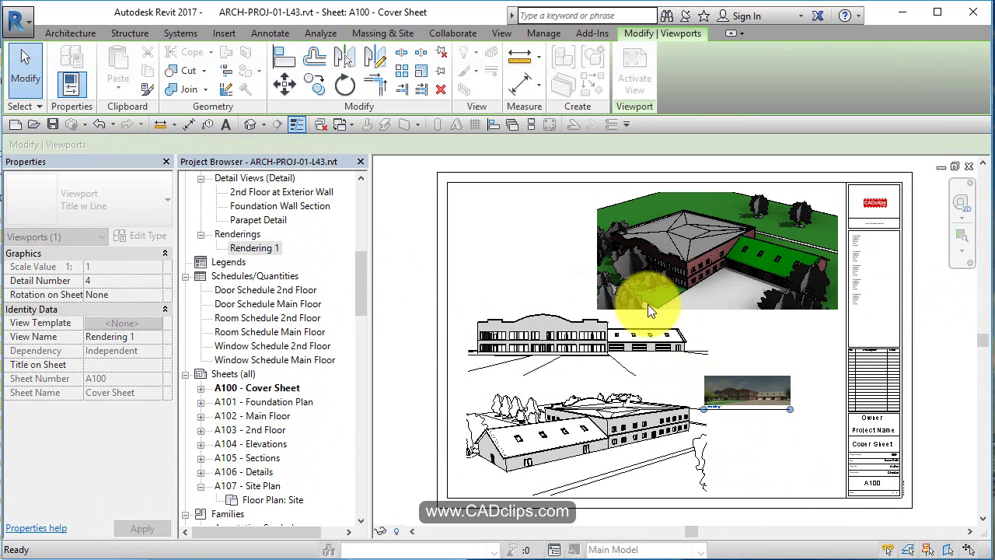
click(638, 334)
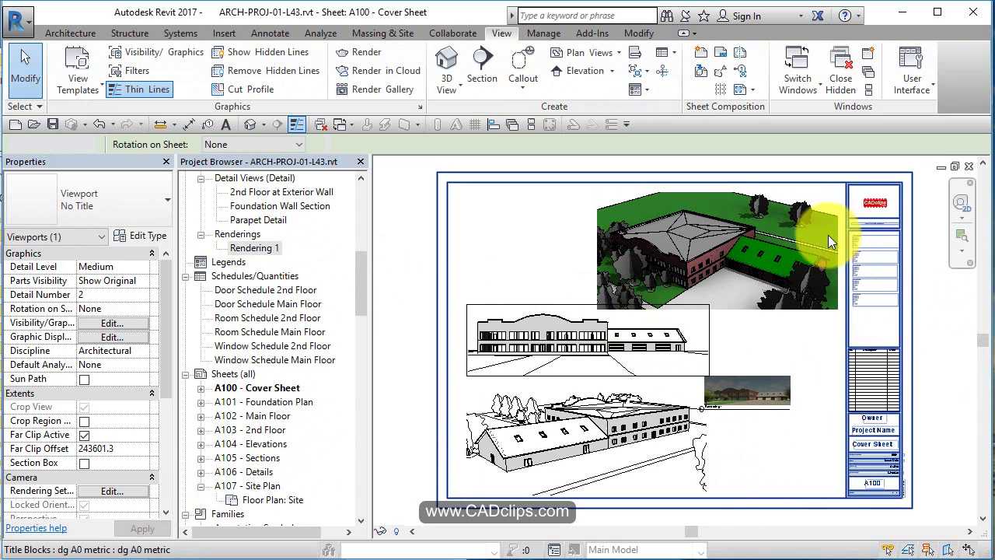
key(Delete)
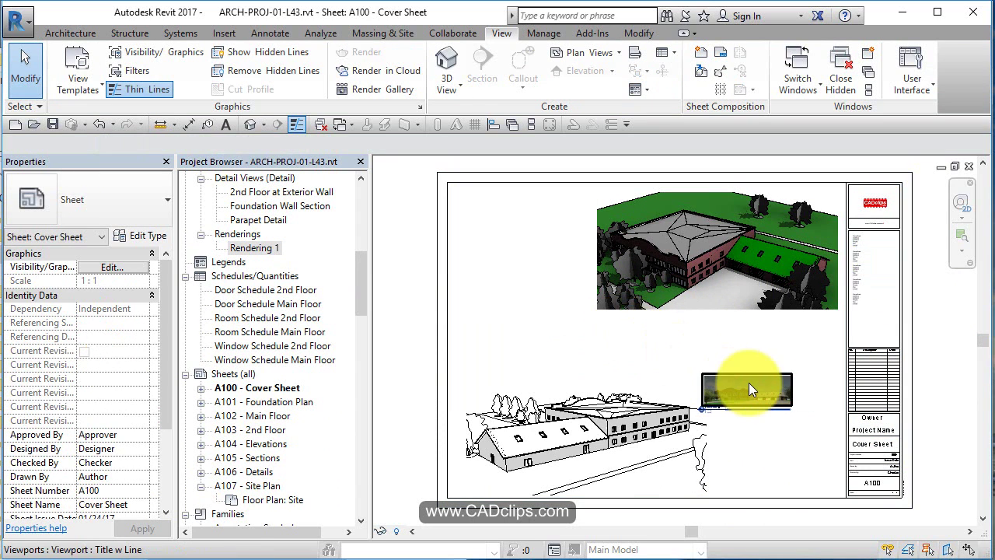
click(748, 382)
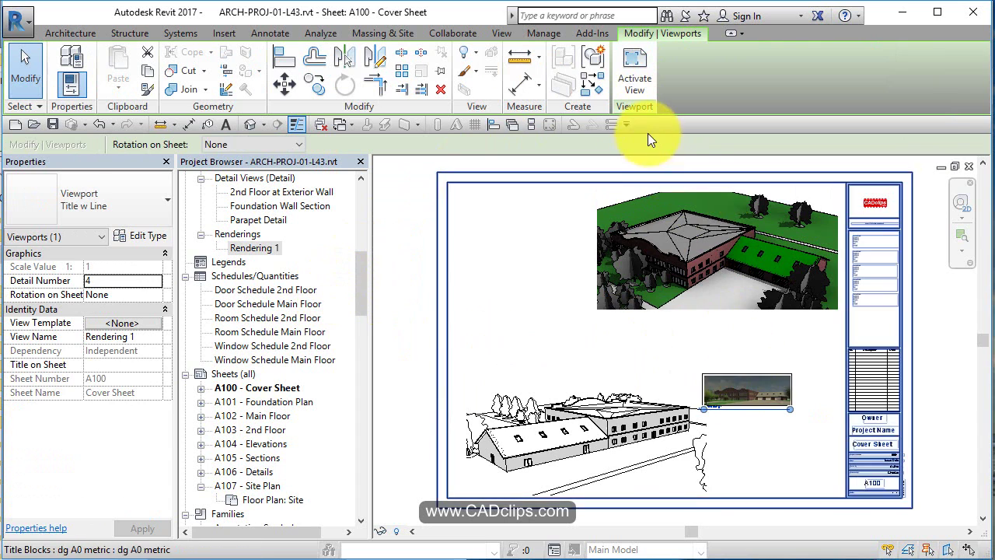
key(Escape)
click(757, 388)
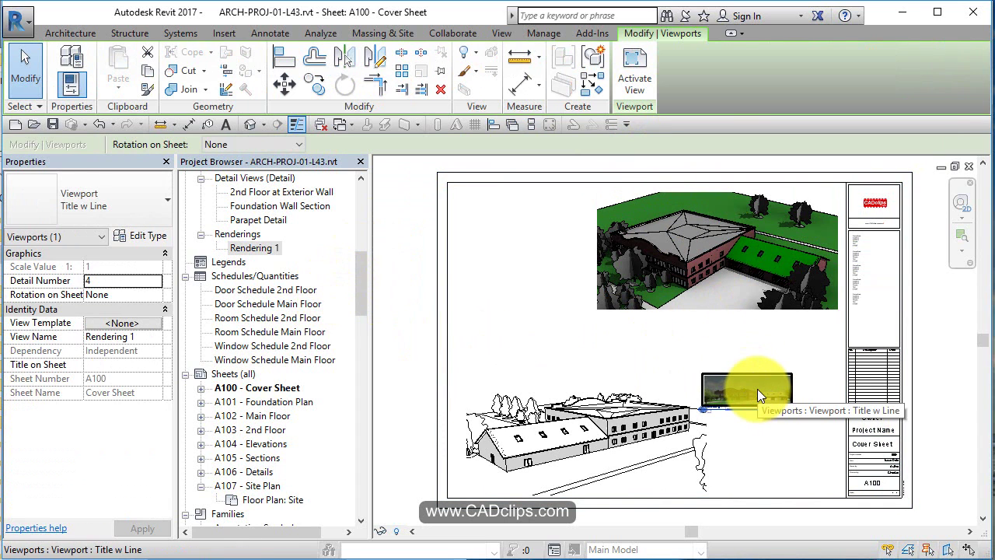
- Check the Rendering 1 view, then move its viewport up and left on the cover sheet
double_click(268, 247)
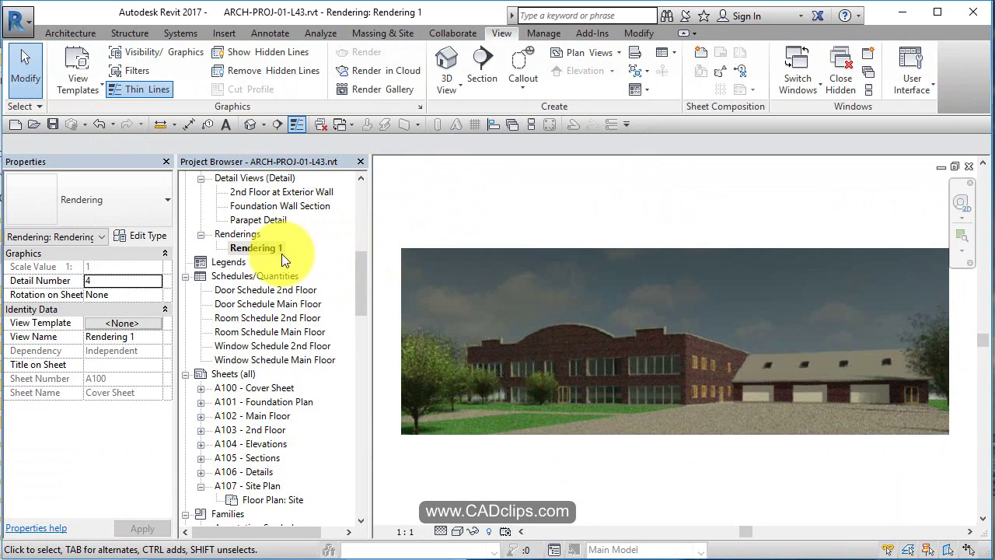
double_click(250, 387)
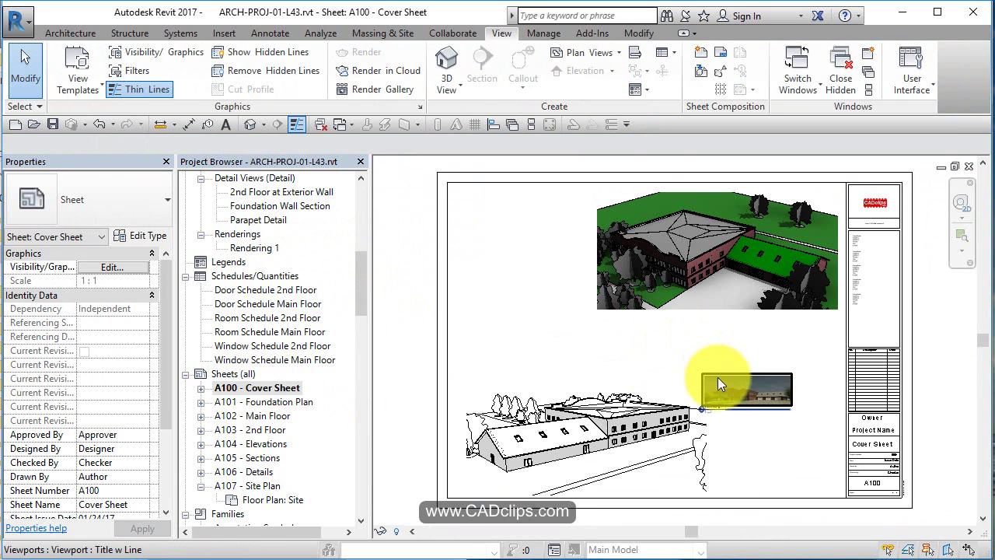
click(717, 378)
drag(751, 384, 663, 349)
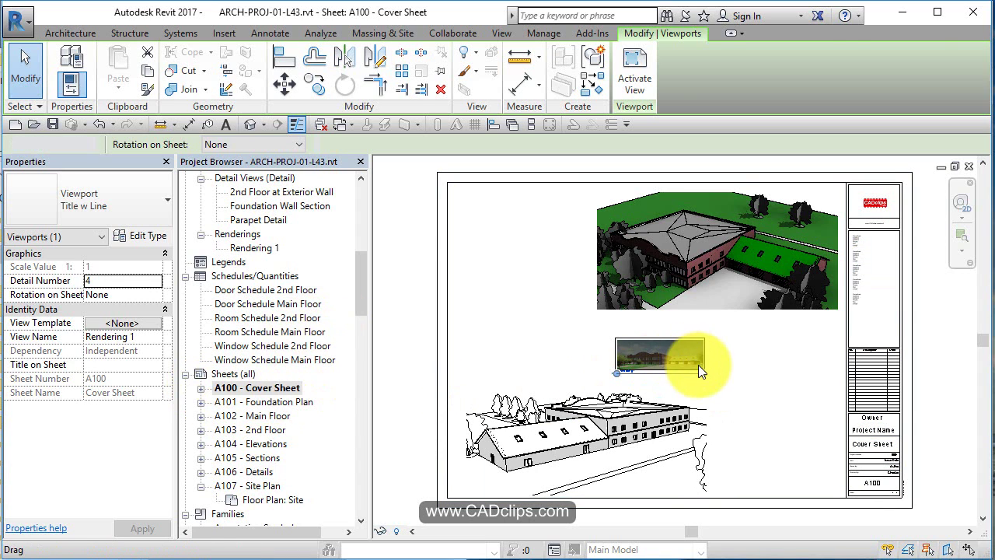
click(770, 378)
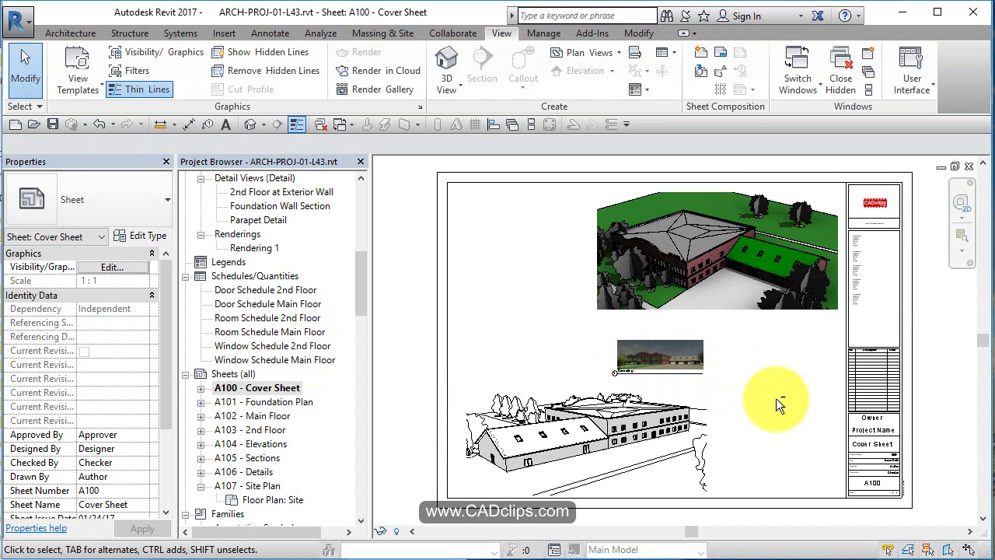
- Select the small rendering viewport and remove it from the A100 sheet
click(698, 362)
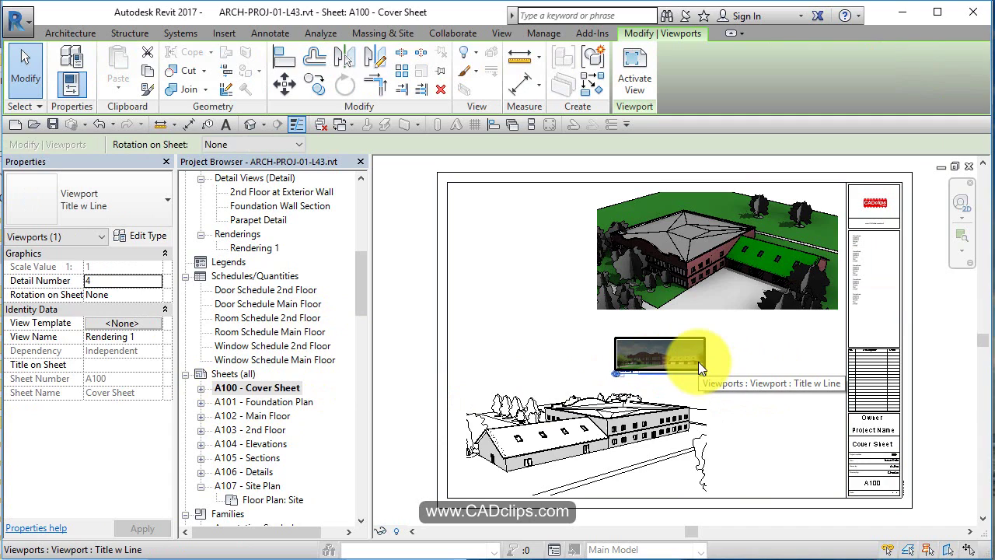
drag(698, 362, 701, 363)
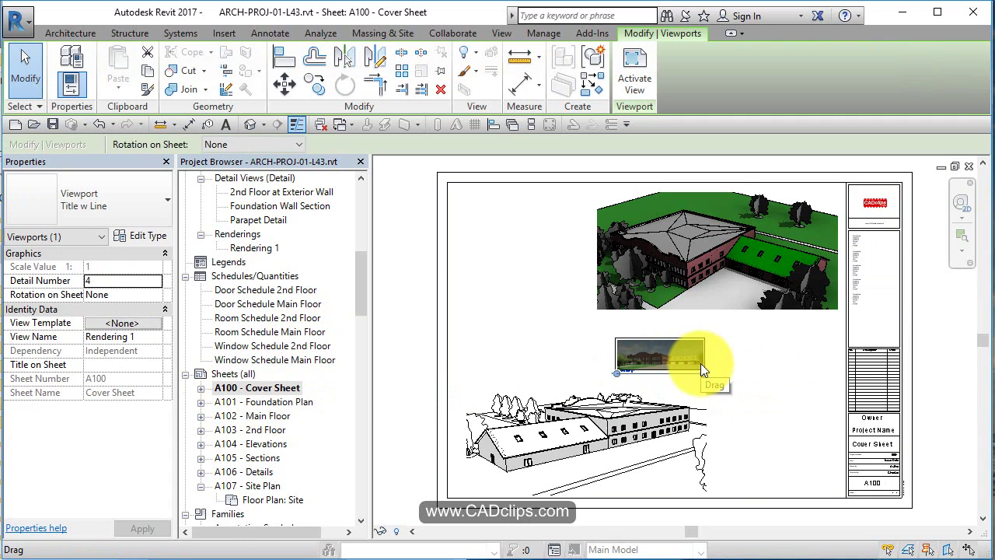
drag(700, 363, 700, 363)
click(740, 359)
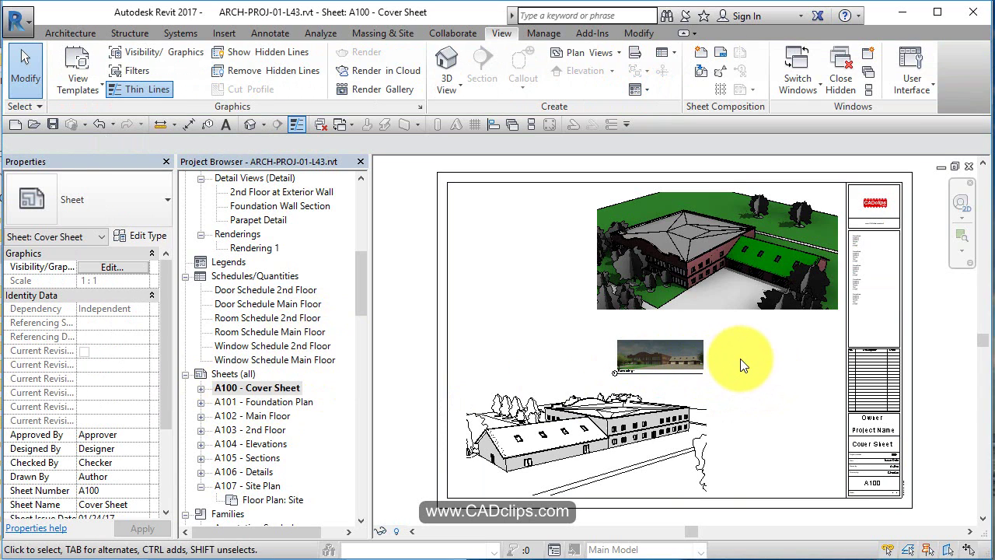
click(695, 354)
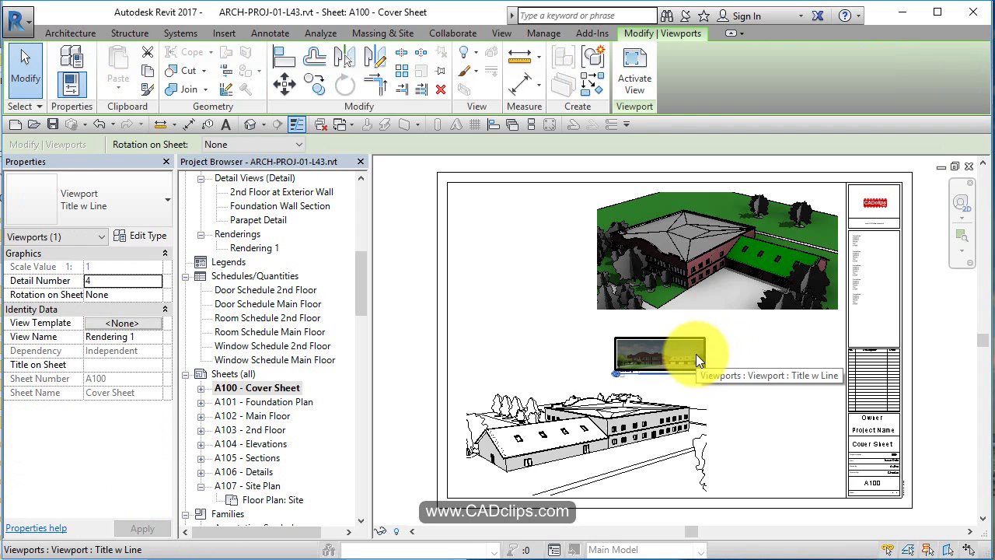
click(696, 353)
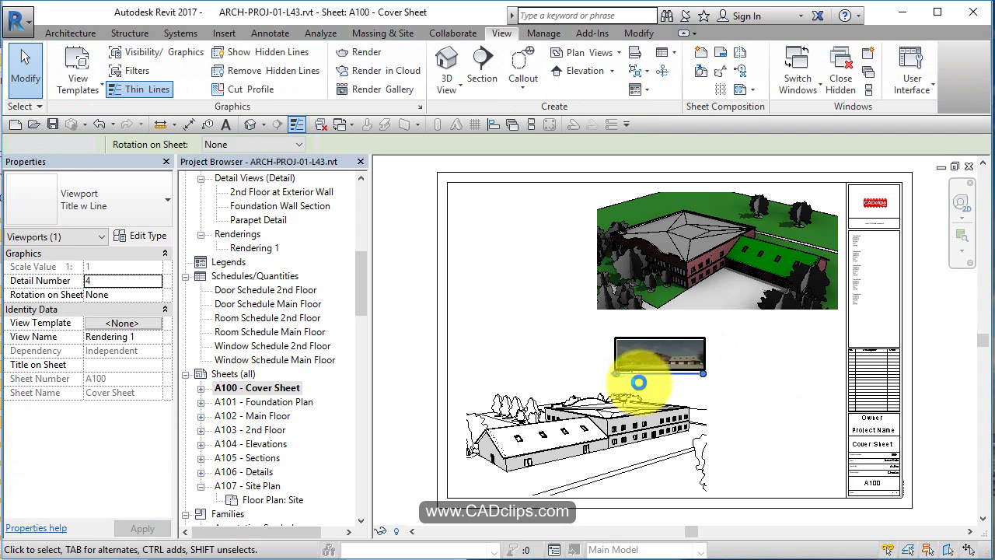
key(Escape)
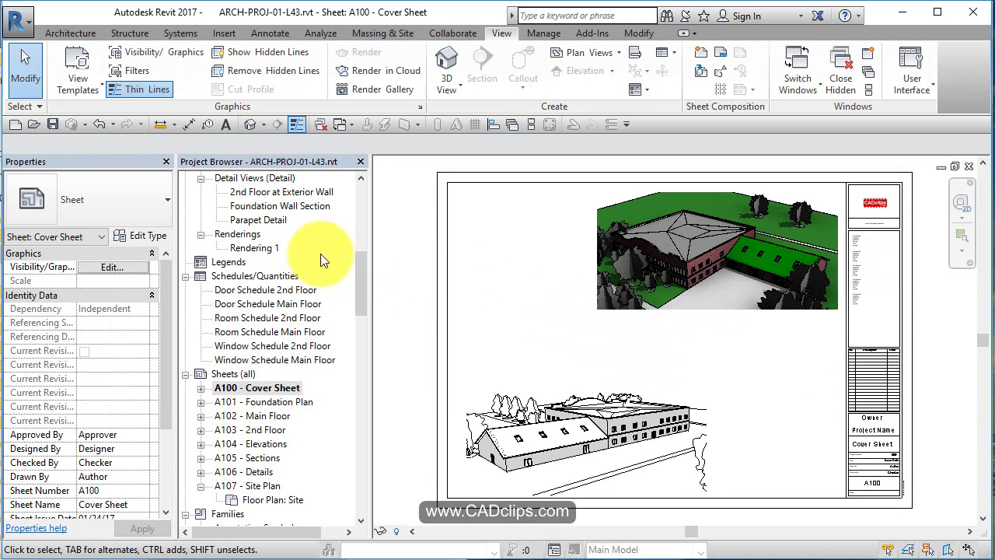
- Place 3D View 5 as a viewport on the A100 Cover Sheet
drag(360, 269, 349, 231)
drag(265, 233, 641, 356)
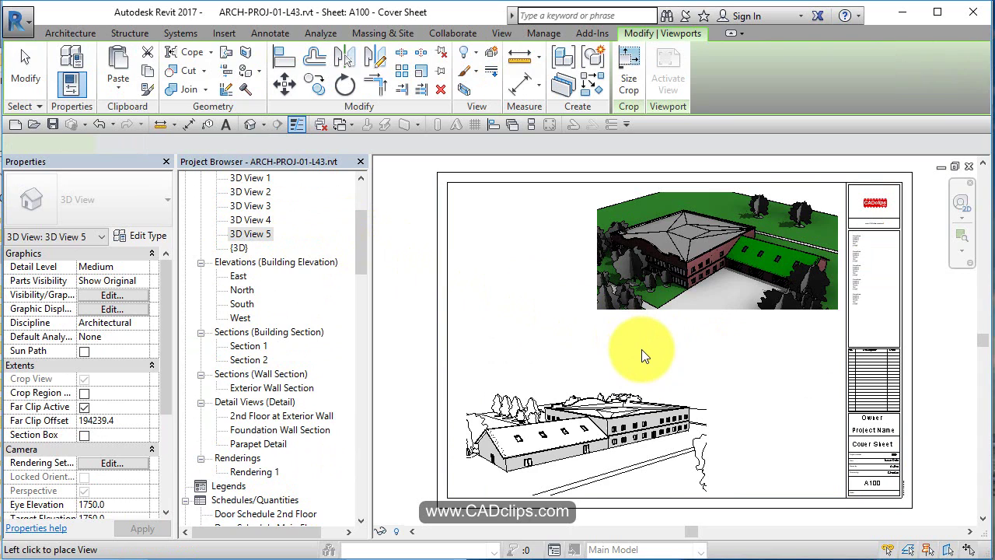
click(642, 351)
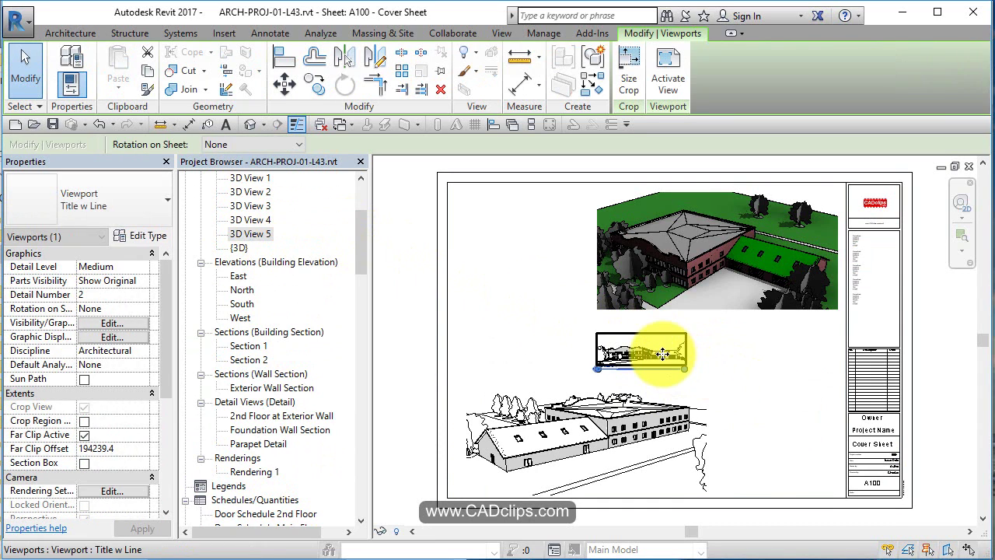
- Scale the viewport's crop to 600 mm wide with proportions locked
click(629, 81)
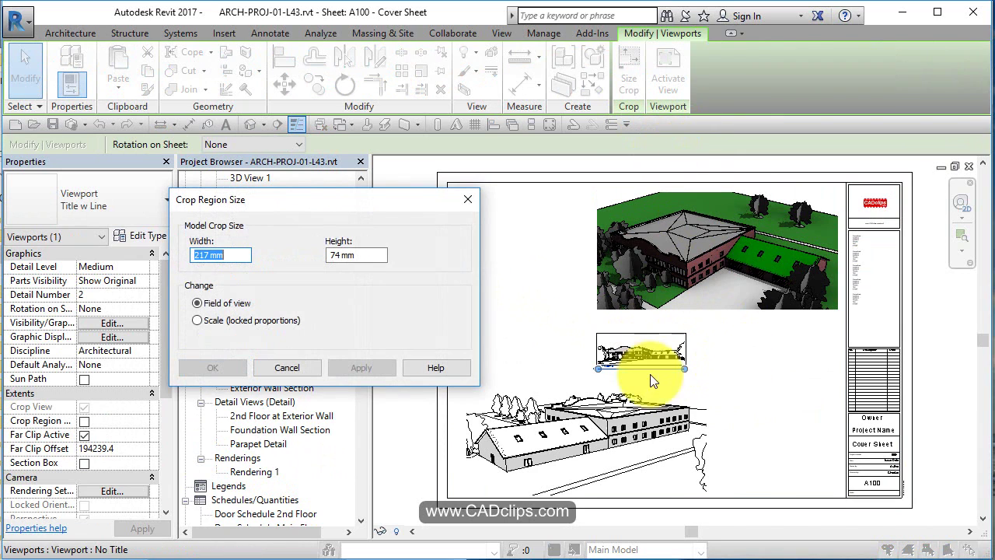
click(235, 318)
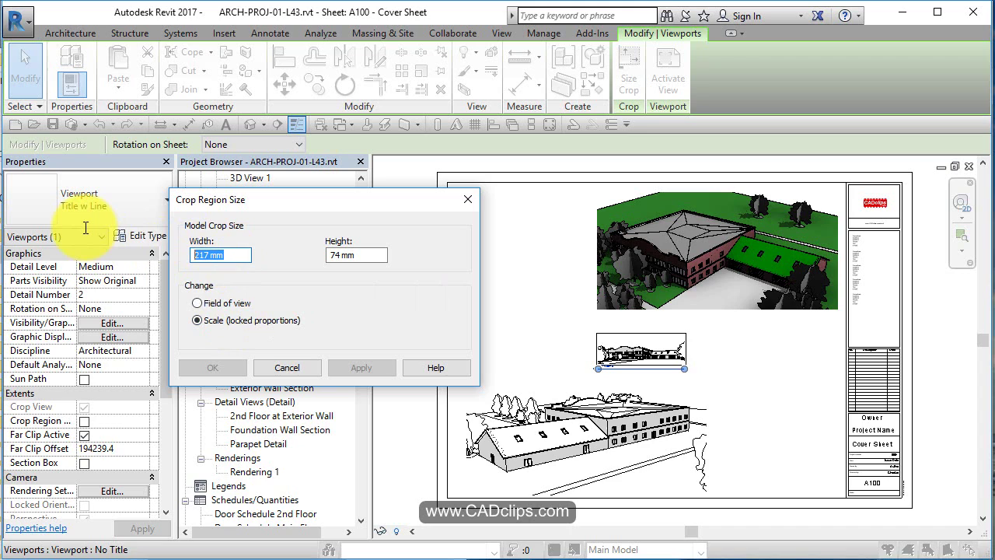
text(400)
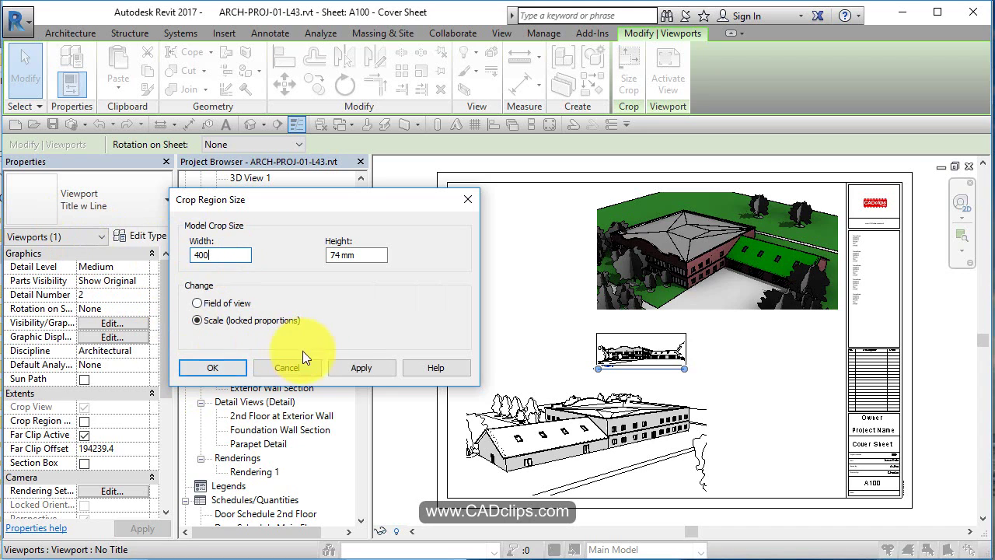
click(362, 367)
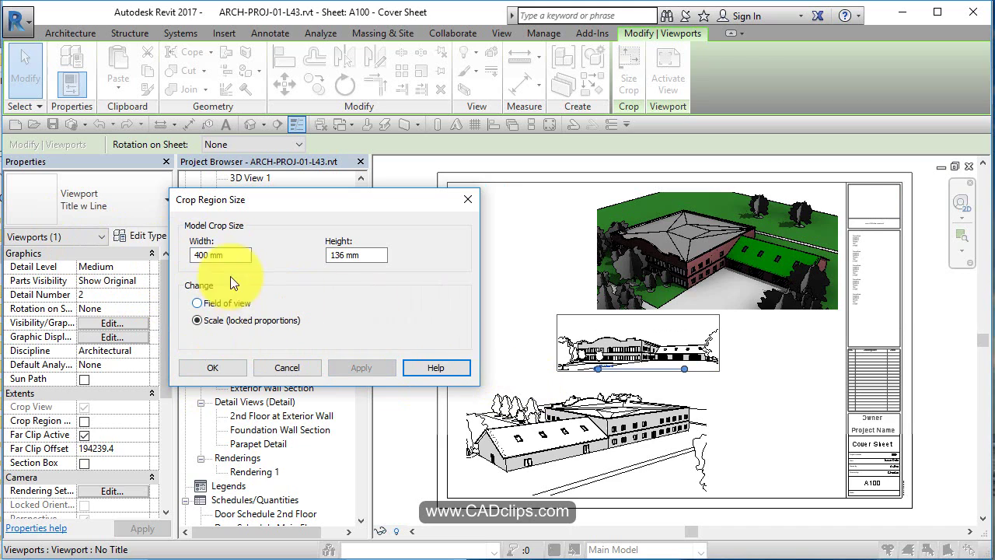
drag(235, 254, 110, 263)
text(600)
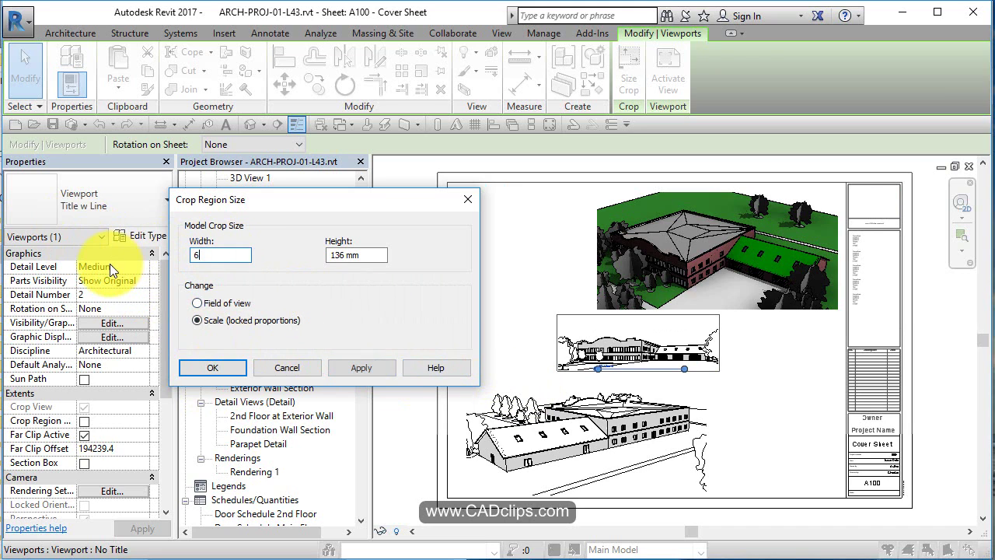
click(347, 365)
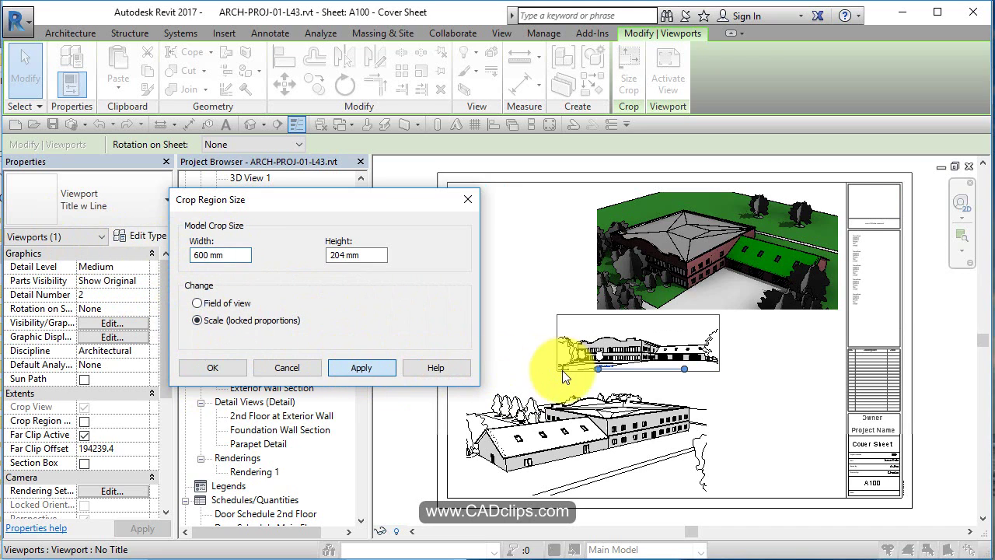
click(221, 366)
- Nudge the 3D View 5 viewport down and to the right on the sheet
click(829, 429)
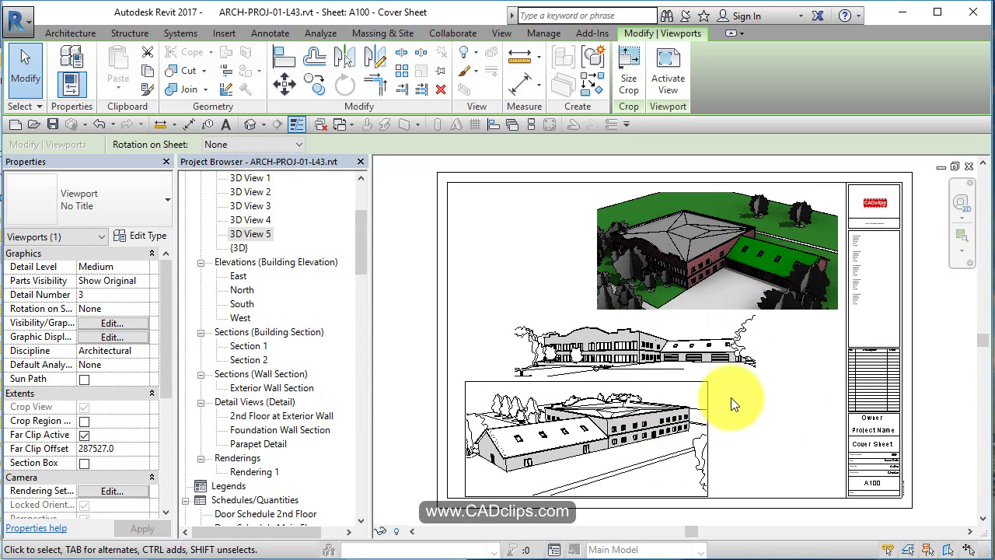
click(725, 359)
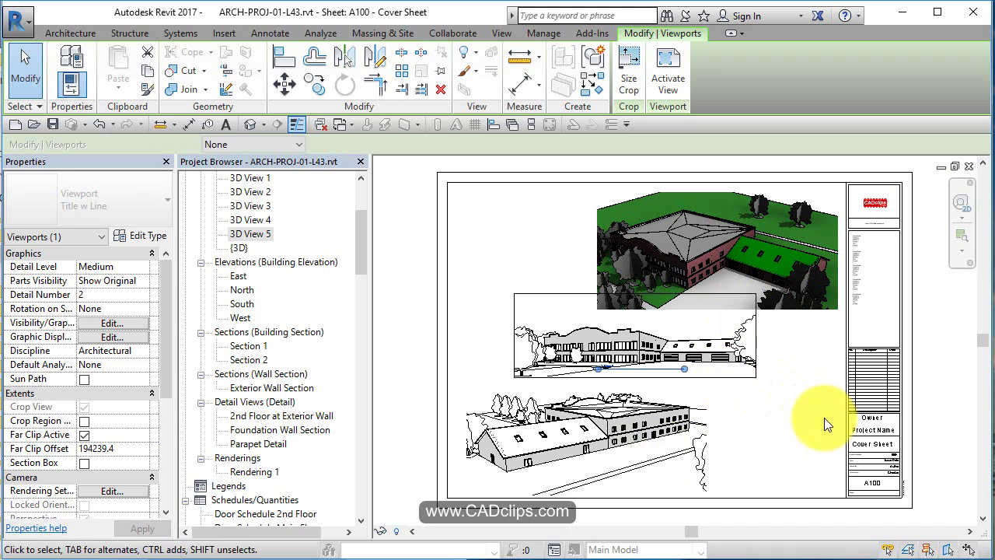
key(Down)
key(Down)
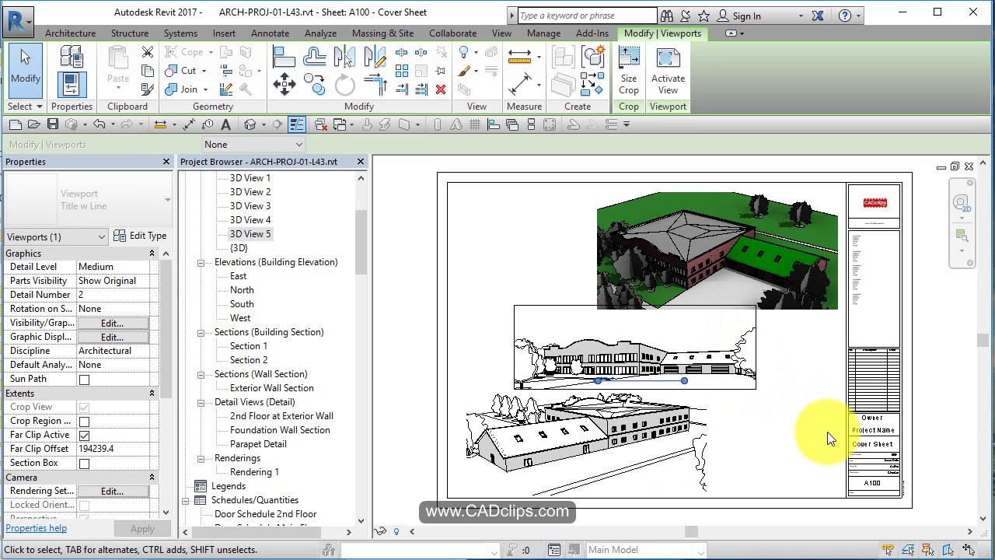
key(Down)
key(Right)
key(Right)
key(Right)
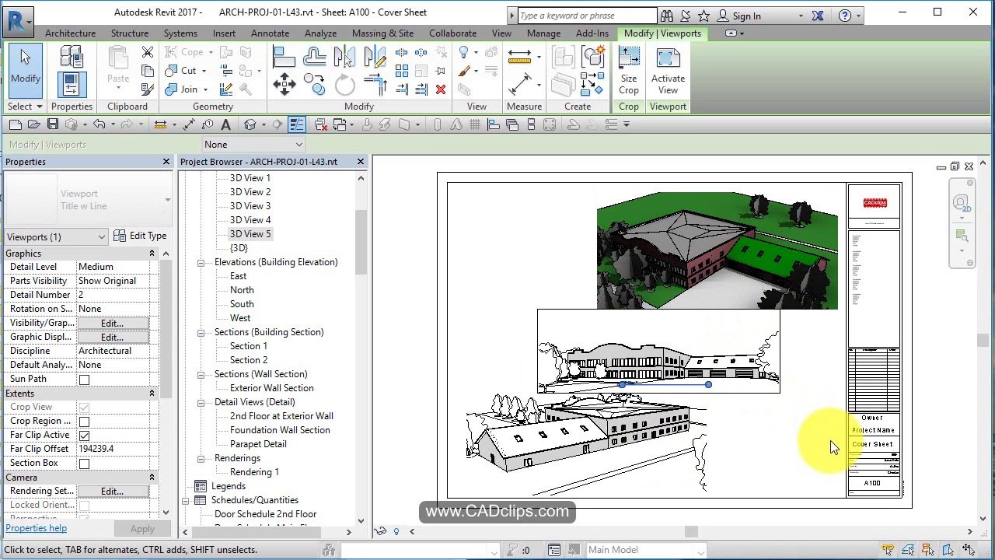
key(Right)
key(Right)
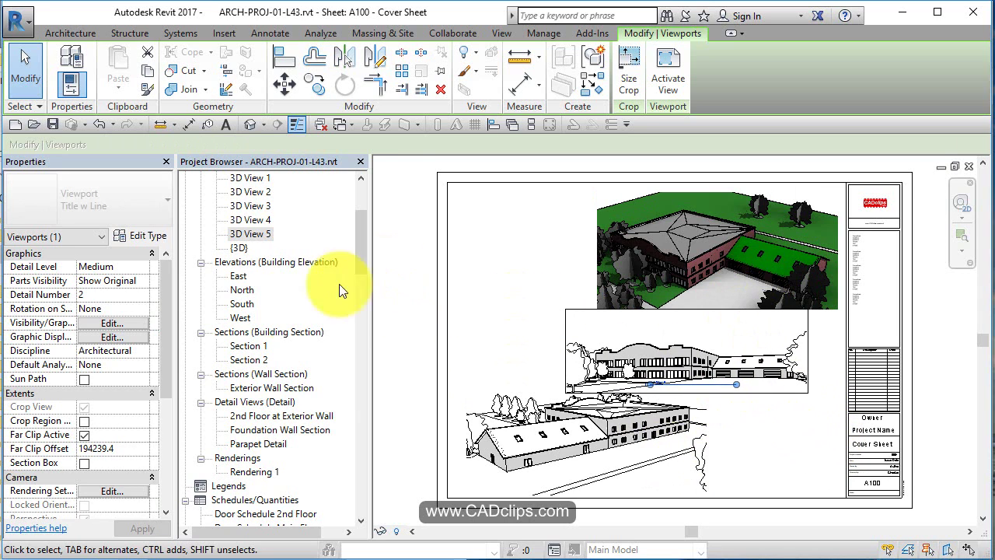
- In 3D View 5, pull the crop region's top edge down toward the building, then hide the crop
double_click(262, 235)
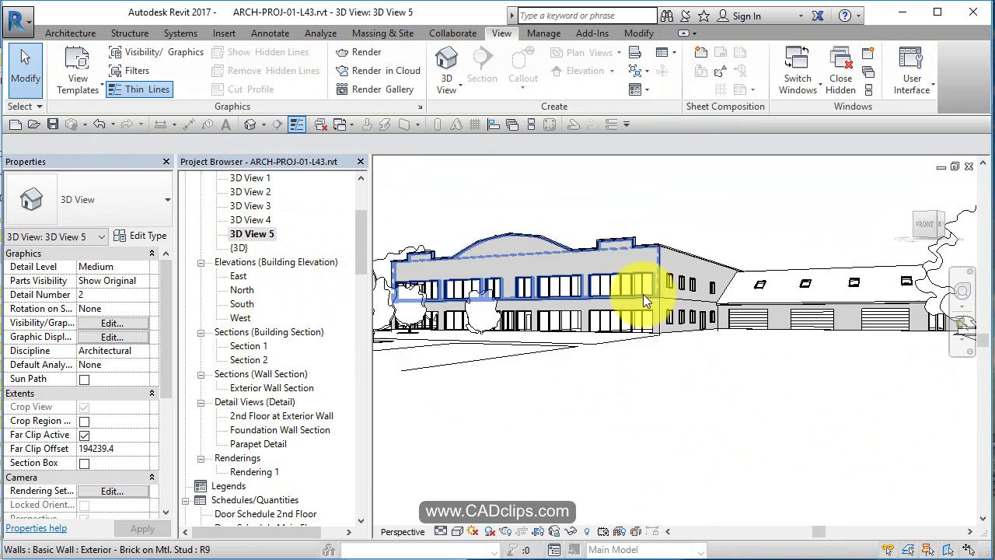
scroll(643, 294, down, 4)
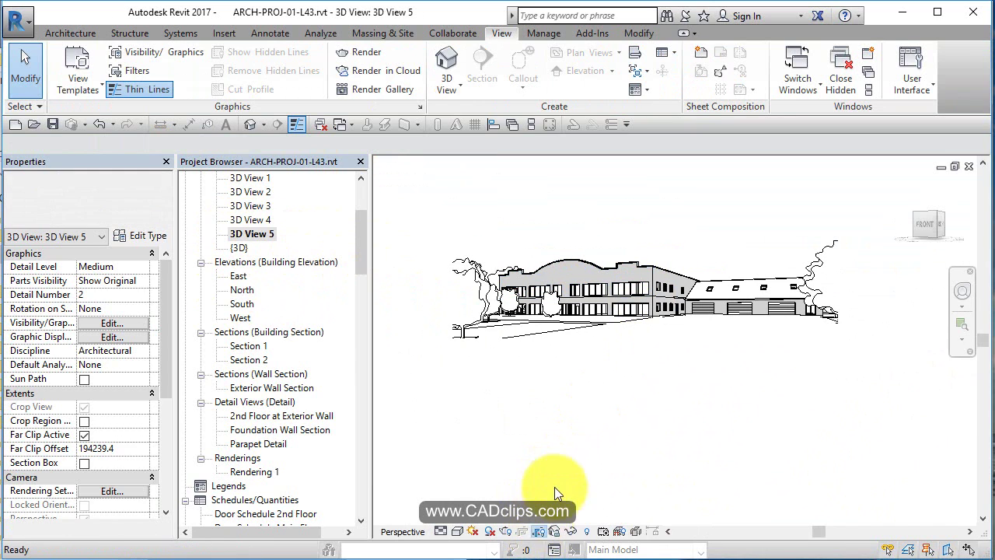
click(537, 530)
click(665, 207)
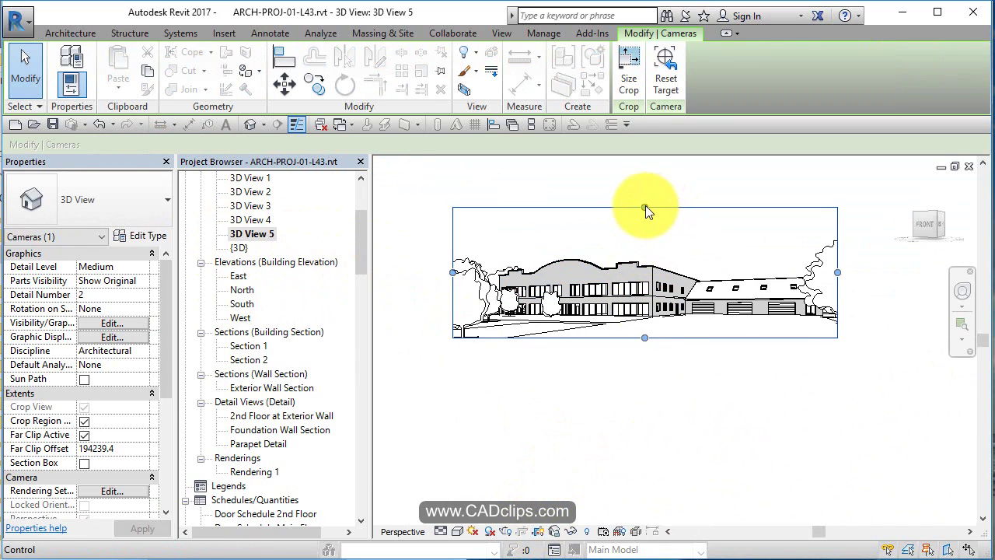
drag(645, 208, 644, 236)
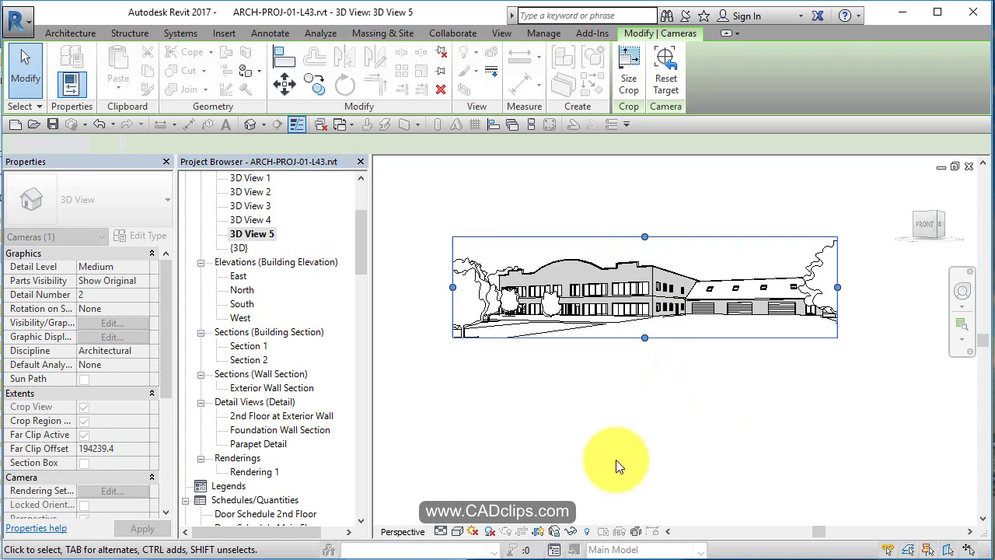
click(565, 510)
click(554, 531)
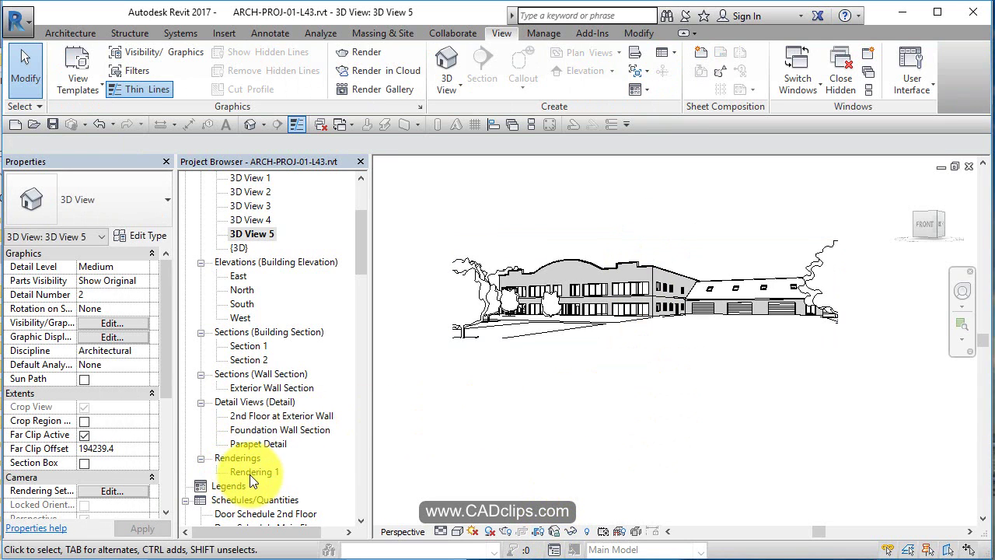
- On A100, shift the elevation viewport slightly up and left, then reopen 3D View 5
scroll(244, 491, down, 3)
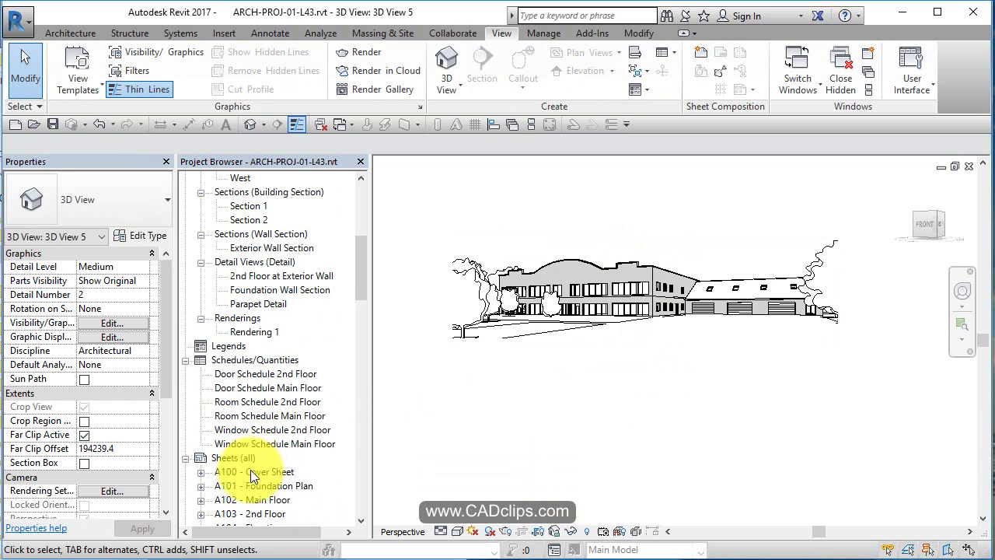
double_click(255, 473)
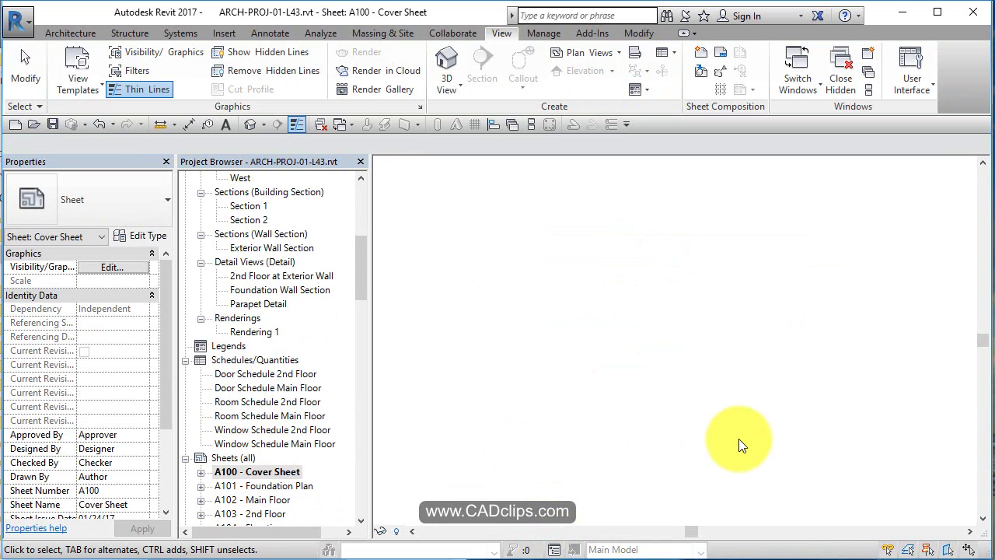
click(757, 372)
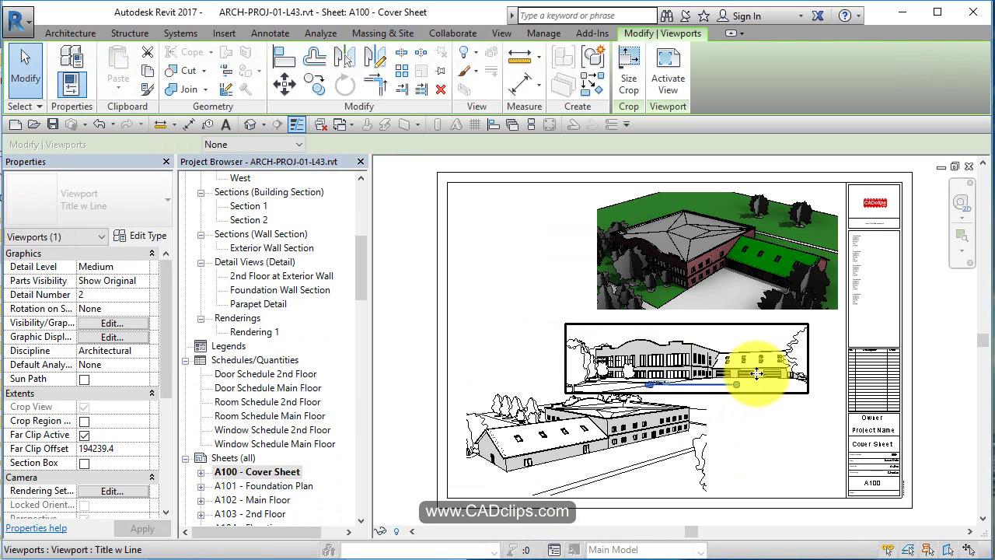
drag(777, 374, 752, 379)
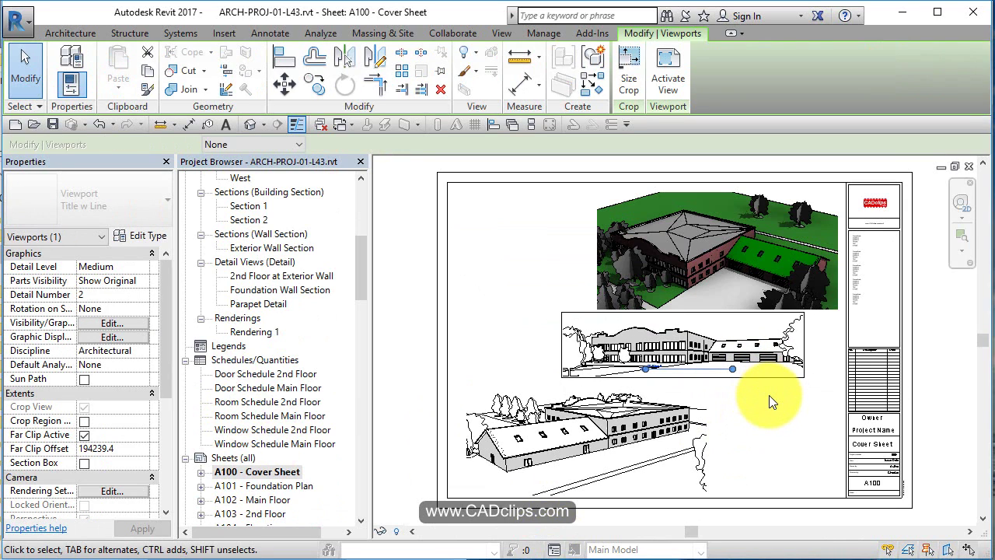
key(Left)
key(Left)
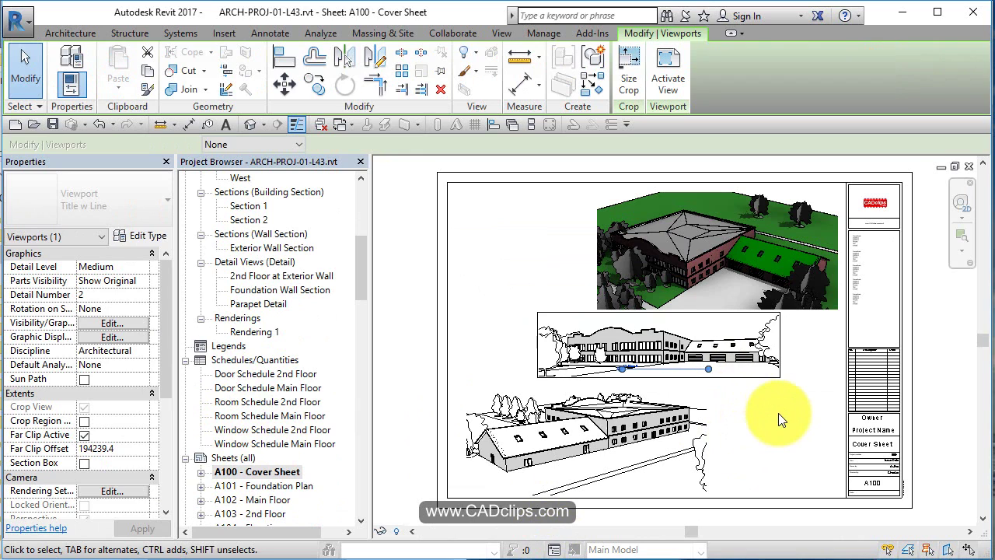
click(783, 412)
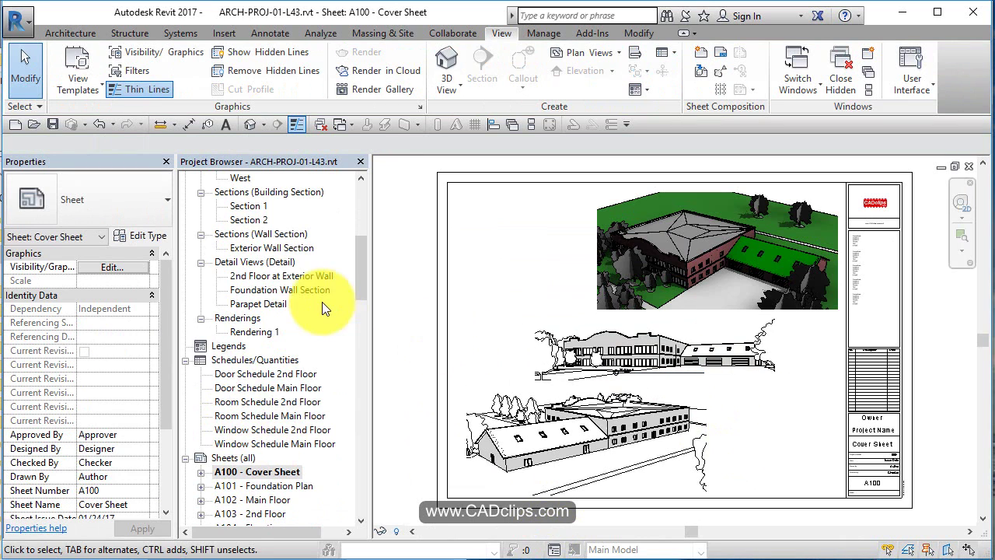
click(357, 195)
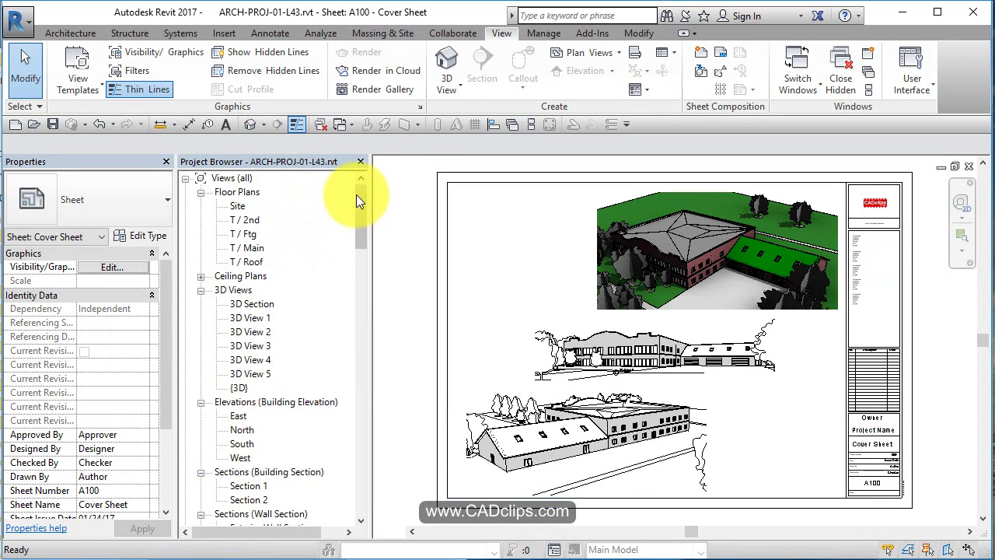
double_click(256, 373)
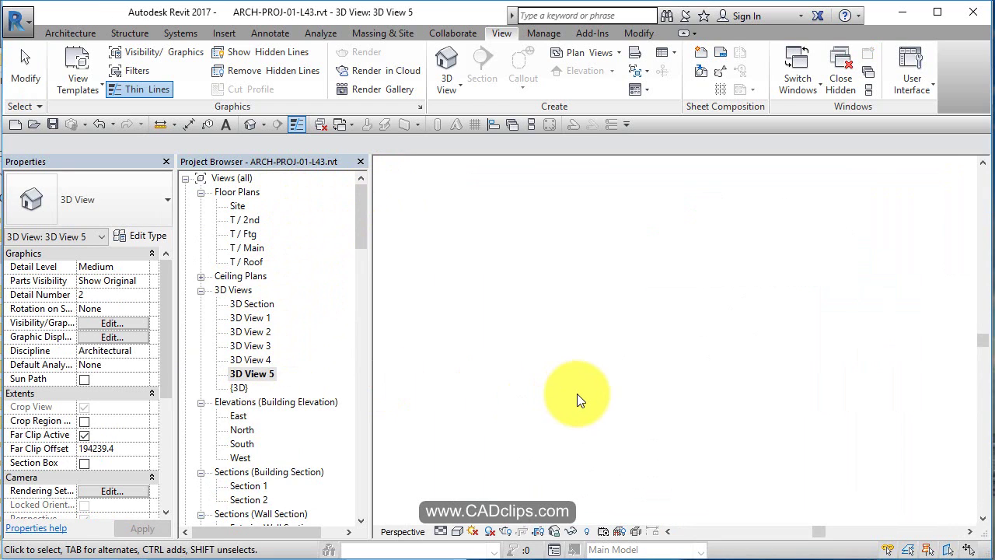
- Render 3D View 5 at Medium quality and store the image in the project as 'Rendering 2'
click(505, 531)
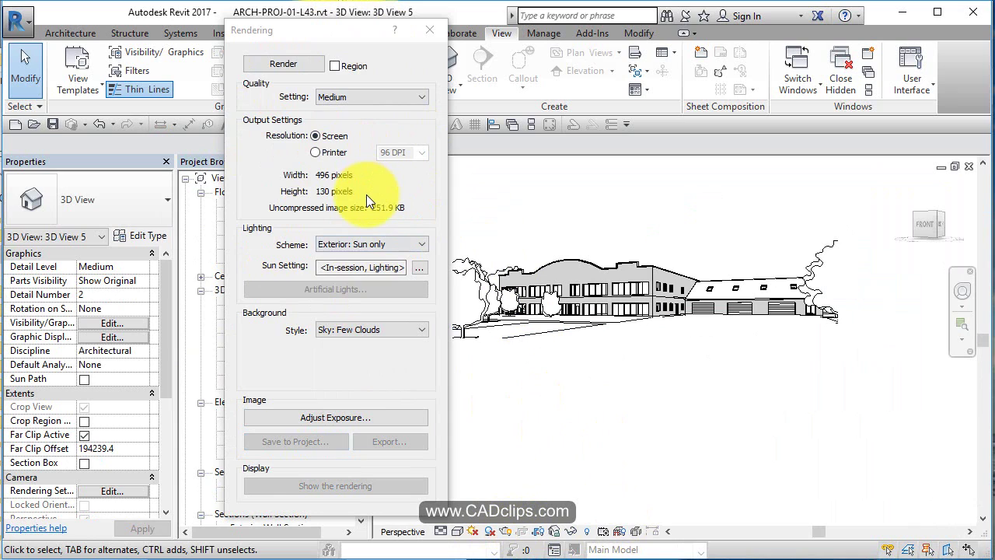
click(283, 64)
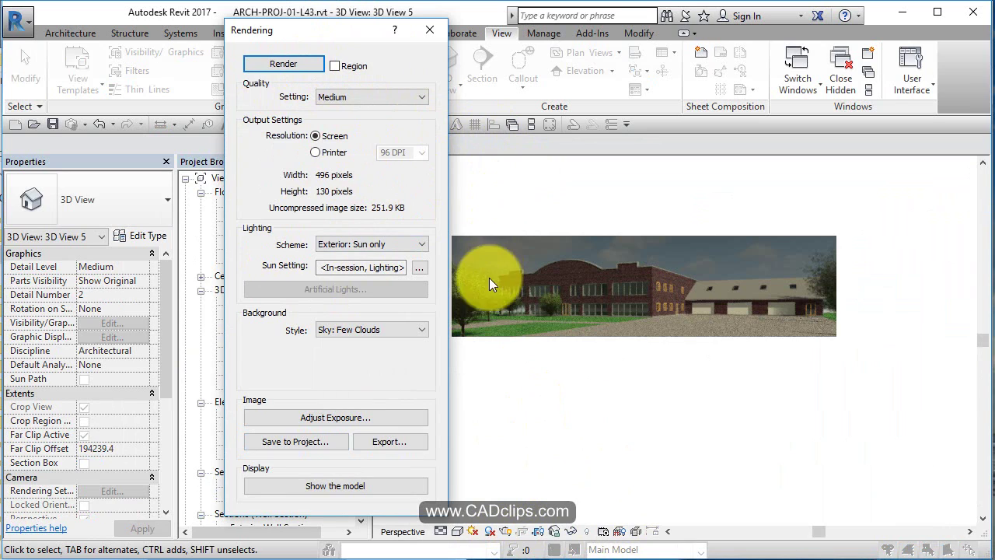
click(310, 445)
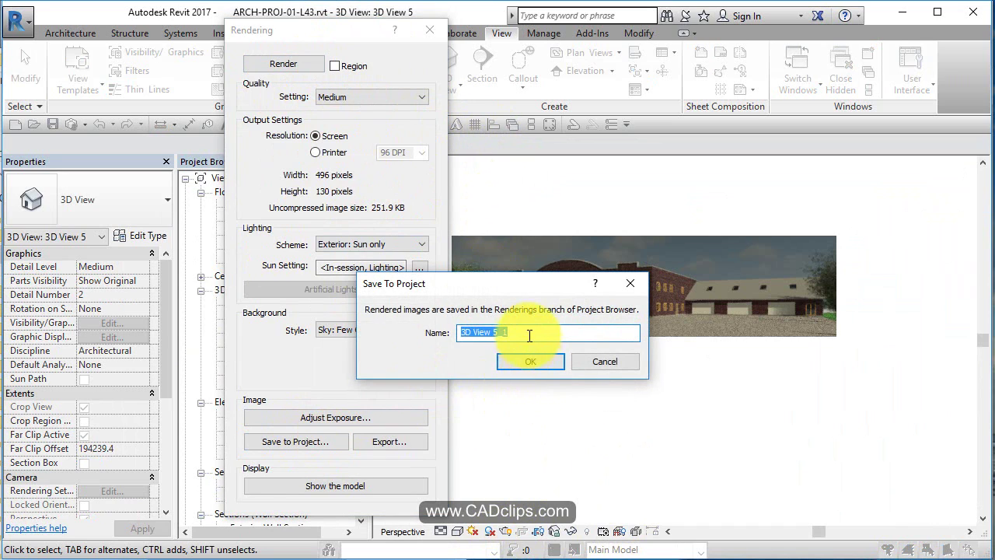
text(Re)
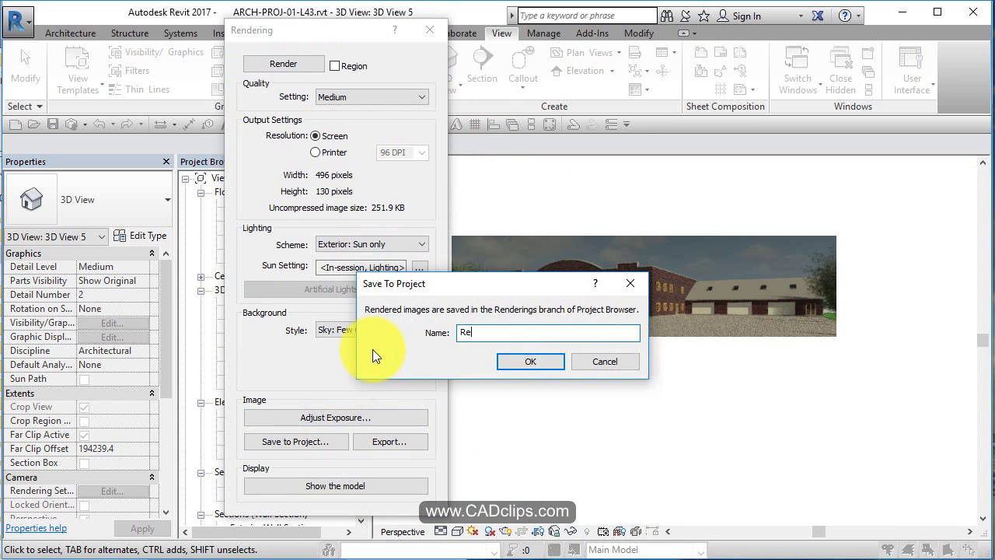
text(ndering 2)
click(522, 366)
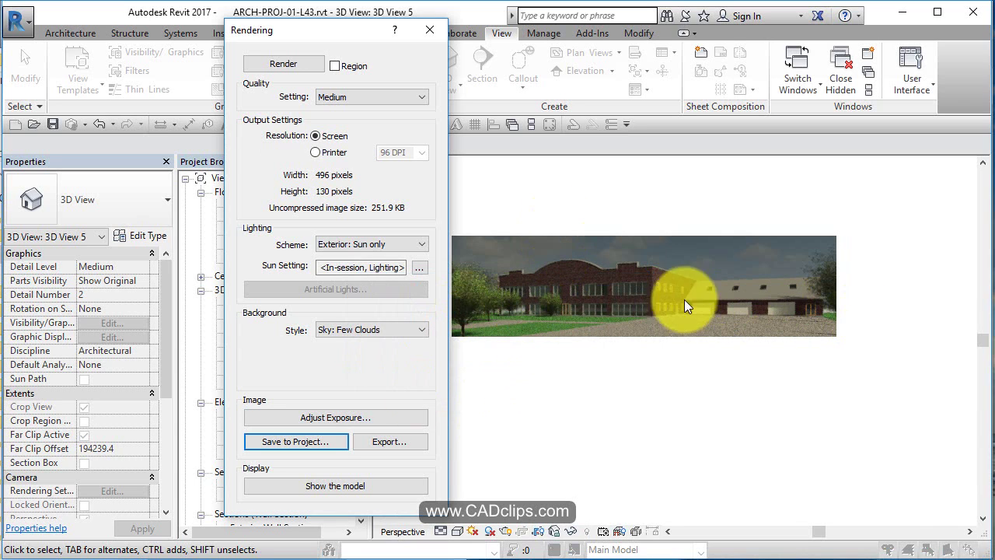
click(429, 30)
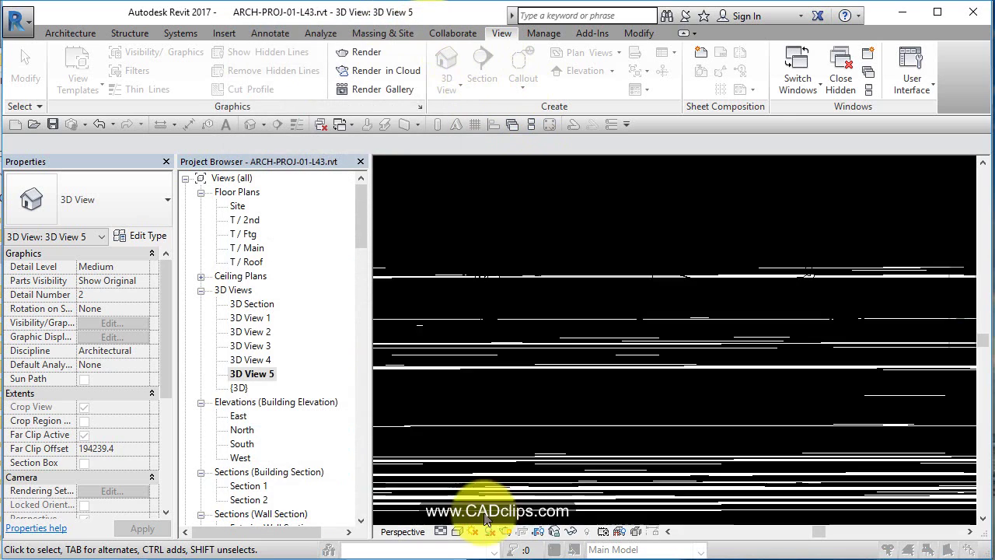
- Delete the elevation viewport from the middle of the A100 Cover Sheet
scroll(268, 487, down, 6)
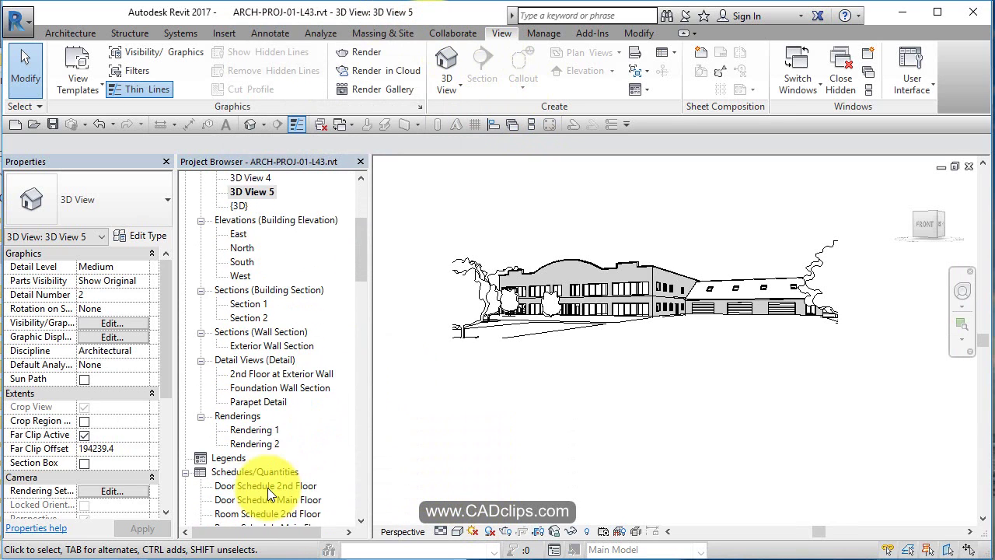
scroll(268, 451, down, 2)
double_click(268, 429)
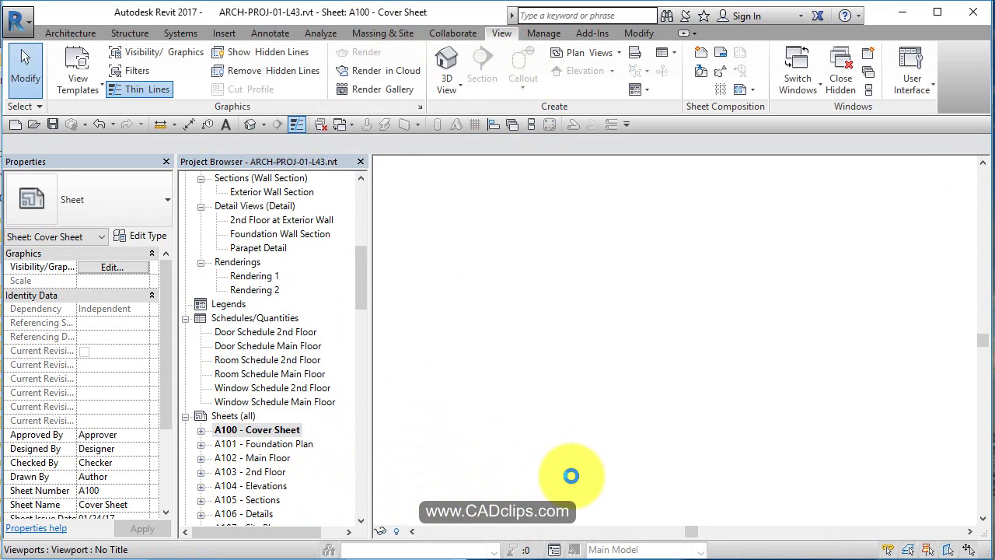
click(661, 362)
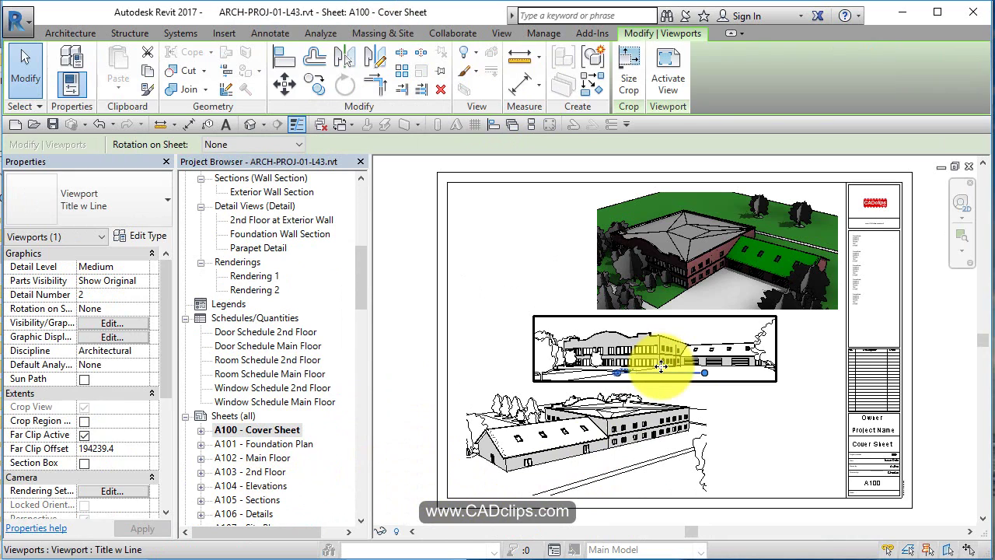
key(Delete)
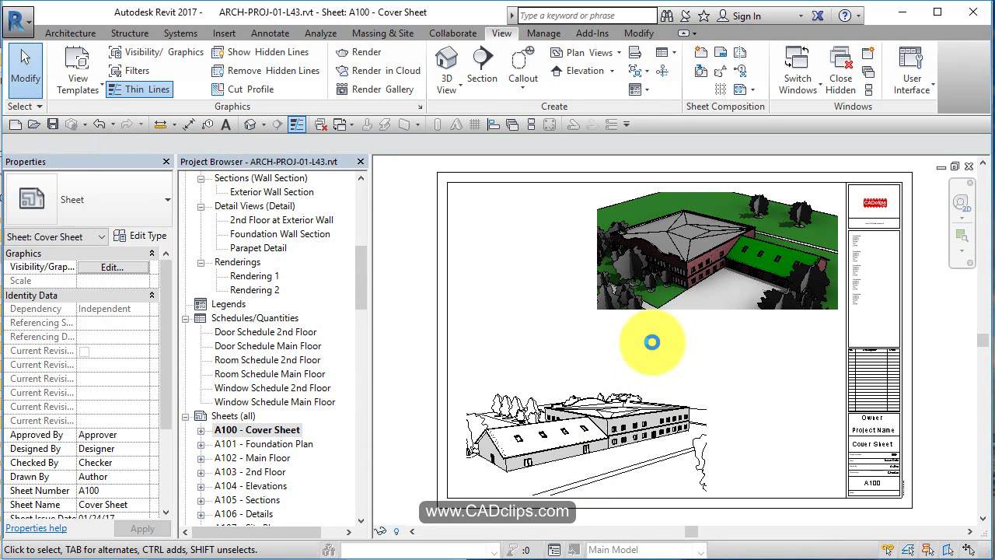
click(652, 342)
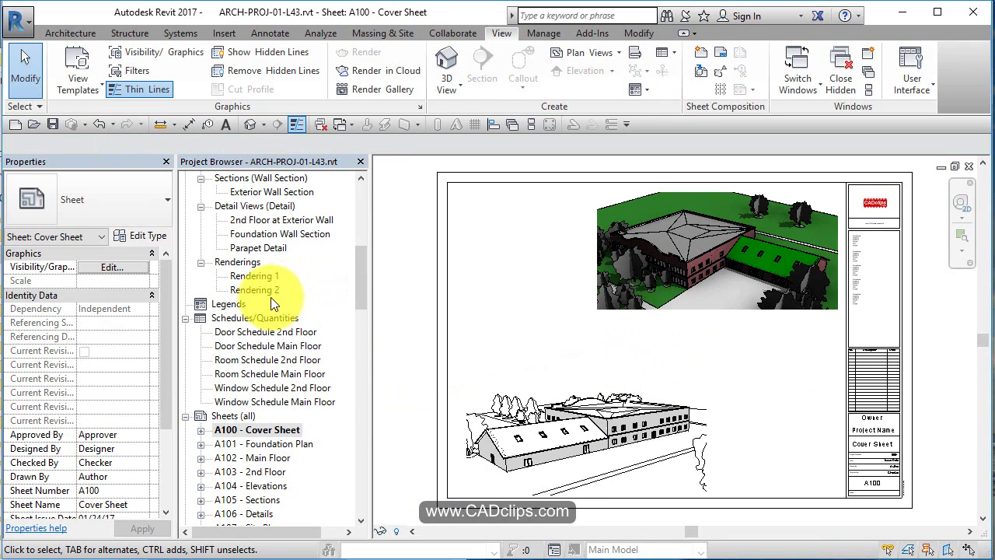
- Place Rendering 2 on the sheet where the elevation viewport was
drag(269, 293, 659, 357)
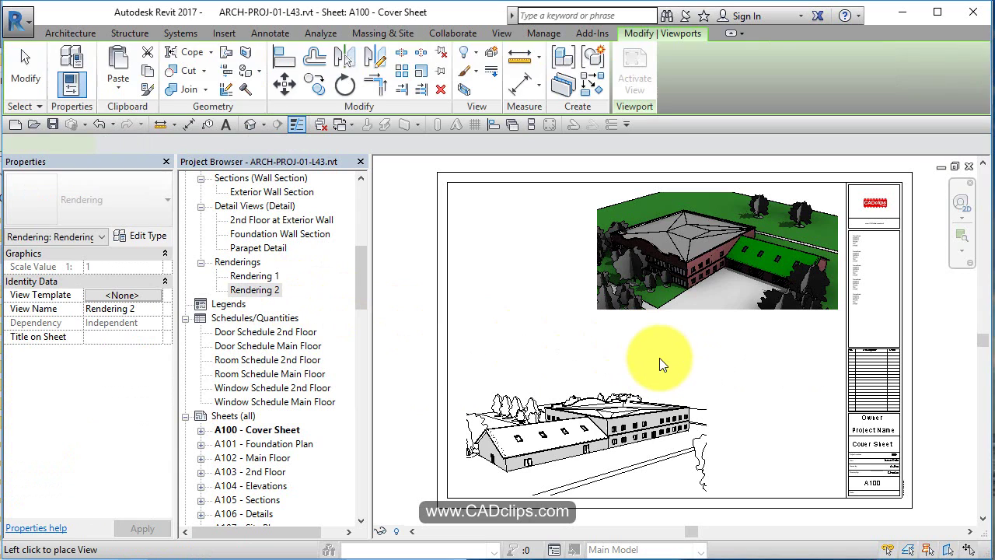
click(652, 359)
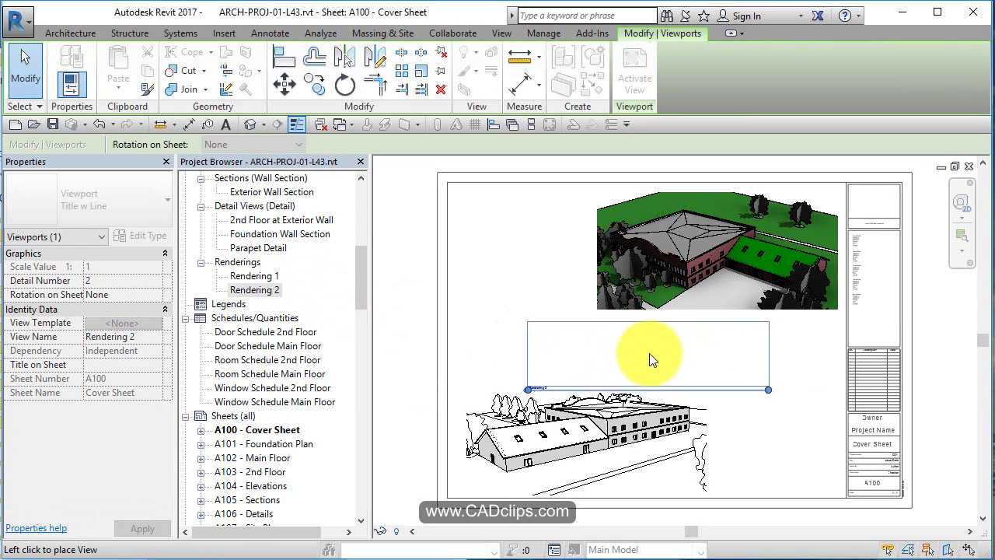
click(663, 351)
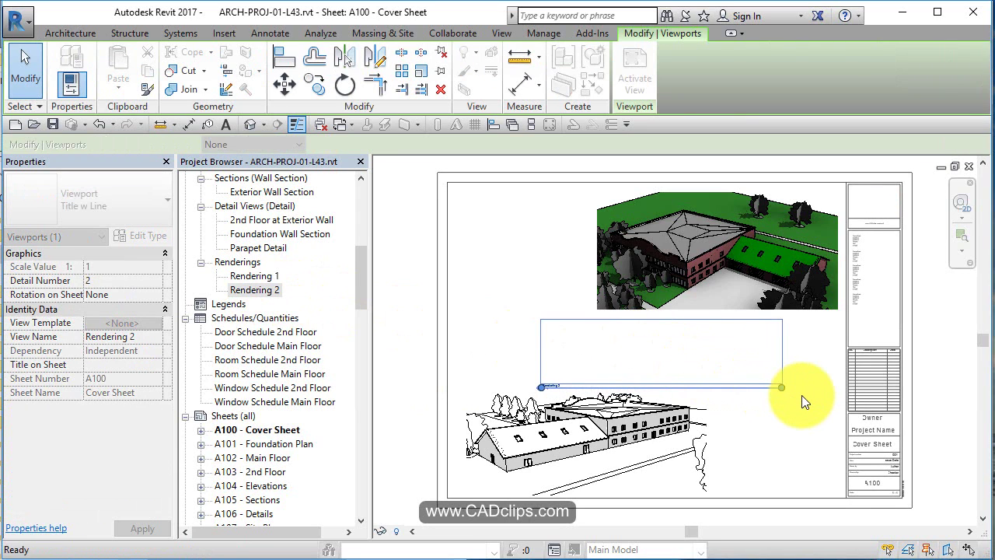
click(721, 381)
click(781, 380)
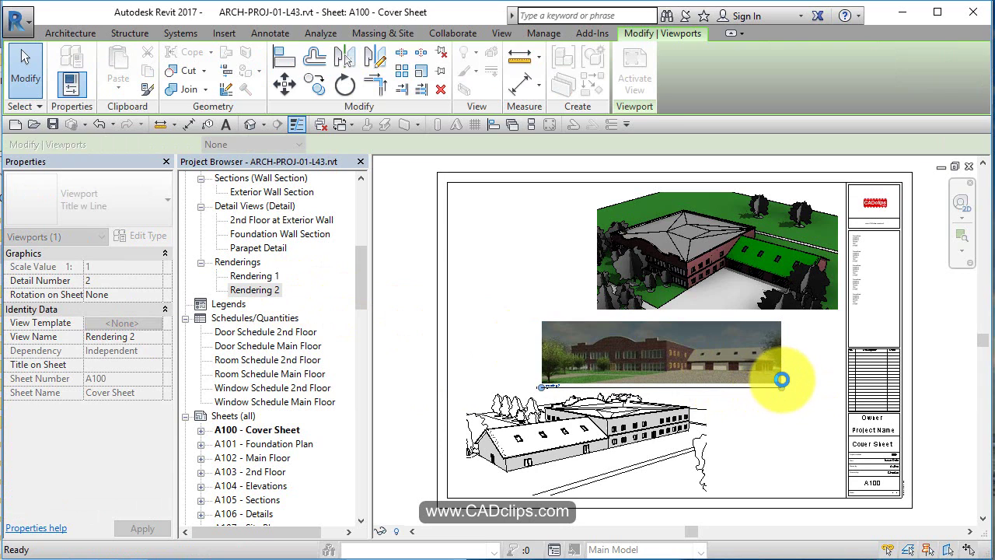
click(782, 387)
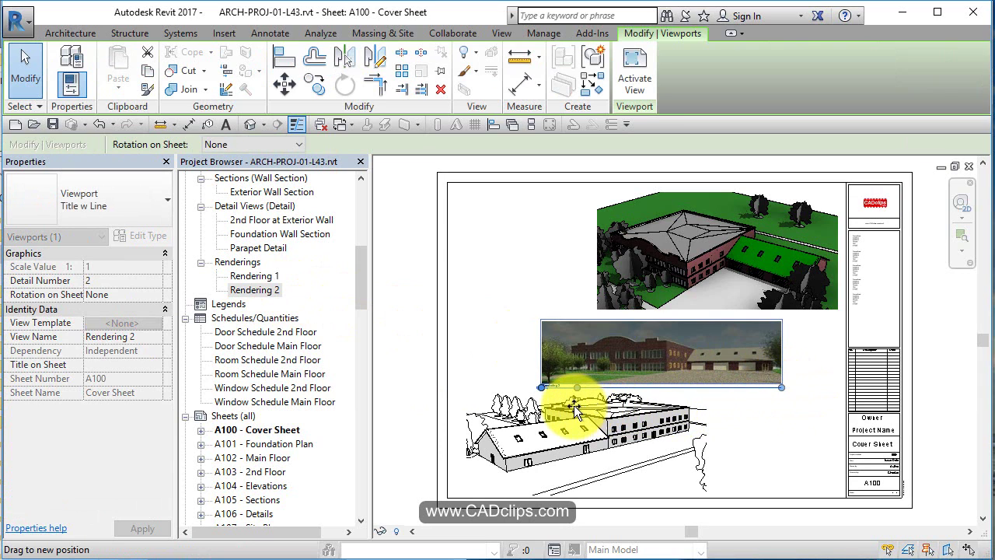
- Move the lower 3D viewport's title to the right
click(659, 424)
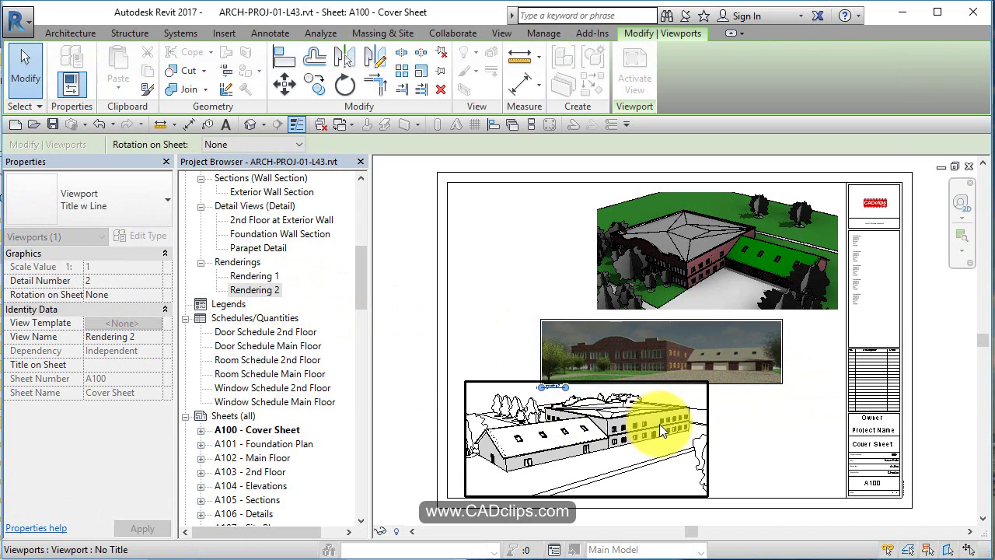
drag(550, 383, 739, 402)
key(Escape)
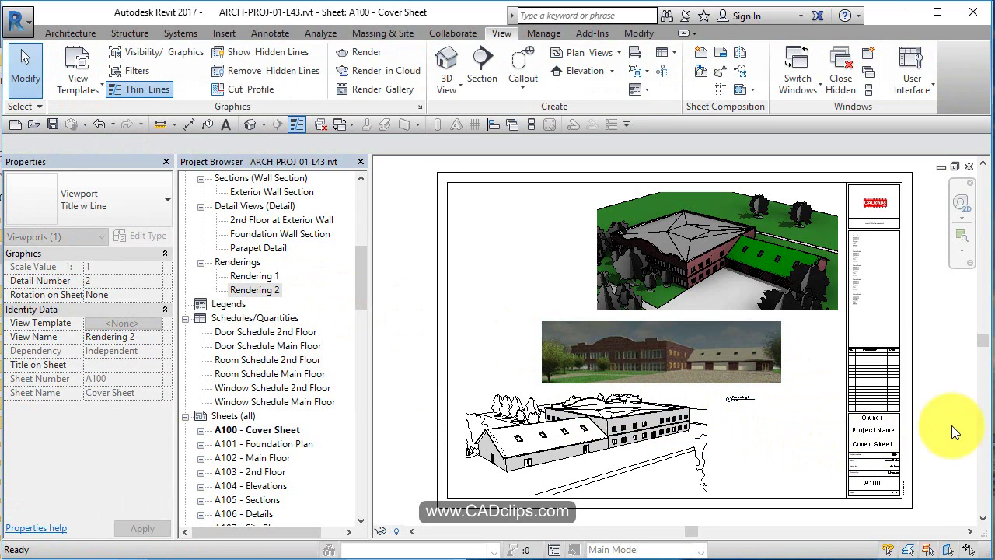
click(951, 425)
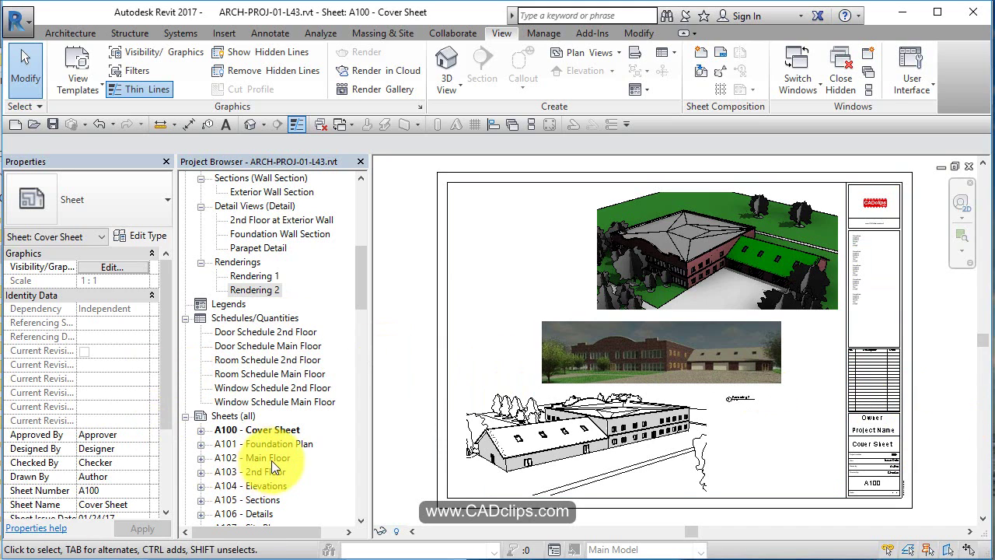
- Collapse A107, open the default {3D} view and orbit to look down on the roof
scroll(264, 476, down, 1)
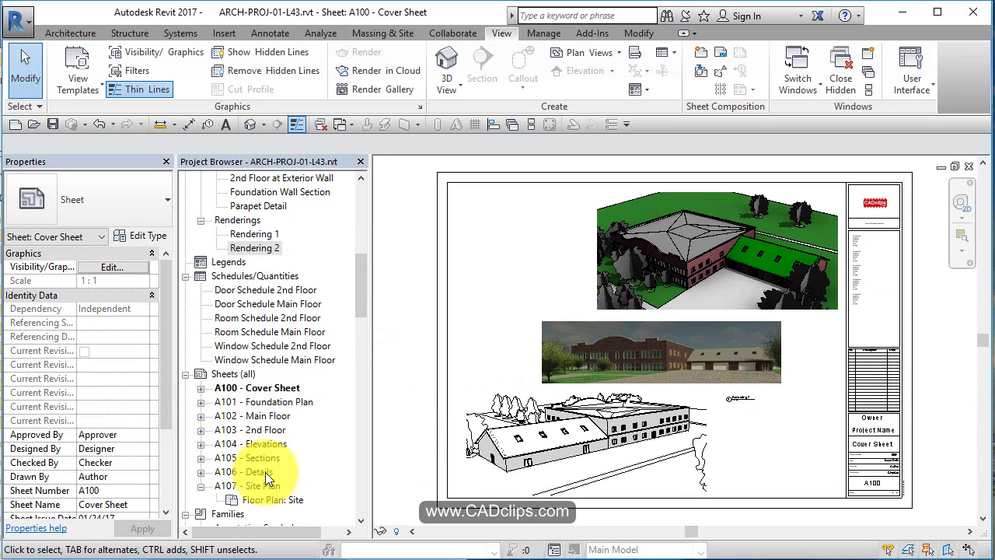
click(200, 487)
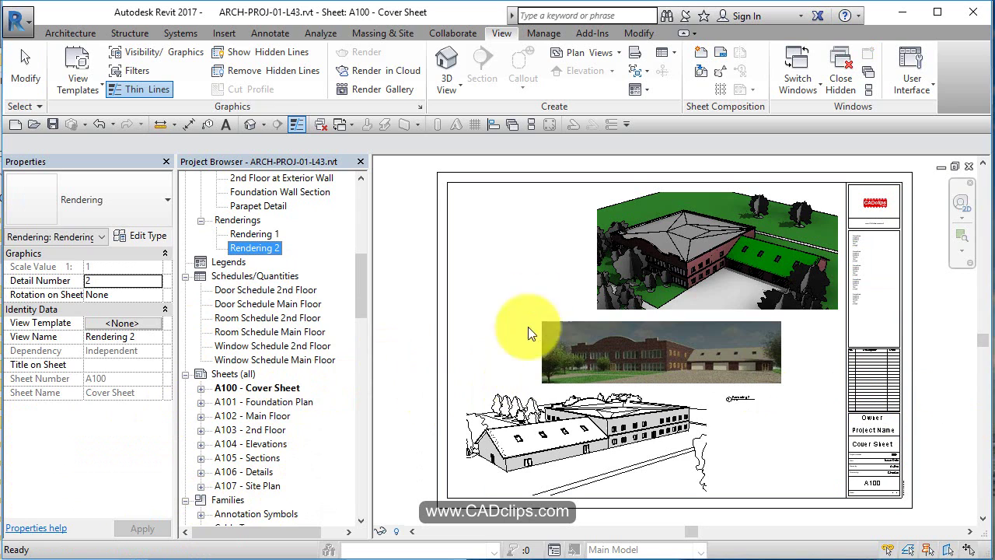
click(251, 123)
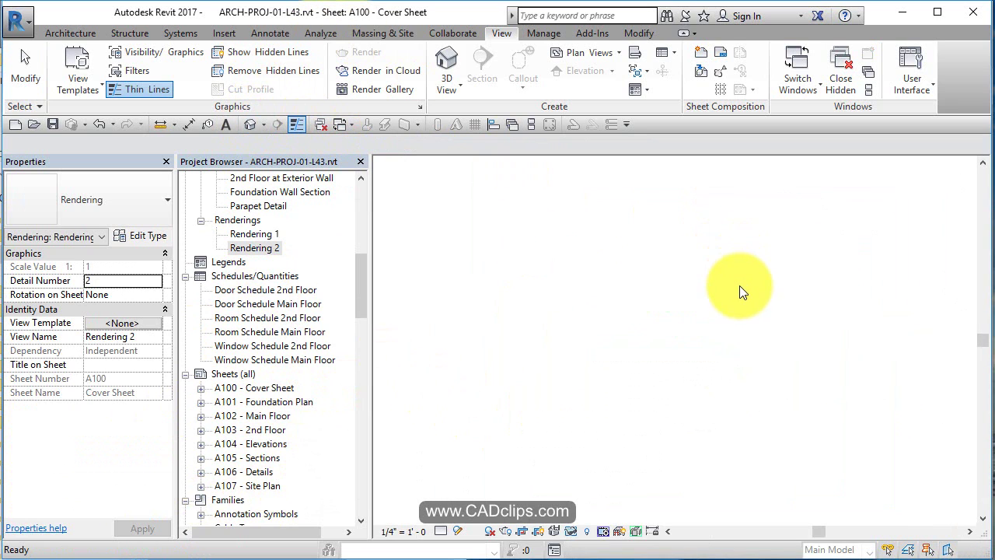
scroll(732, 386, up, 5)
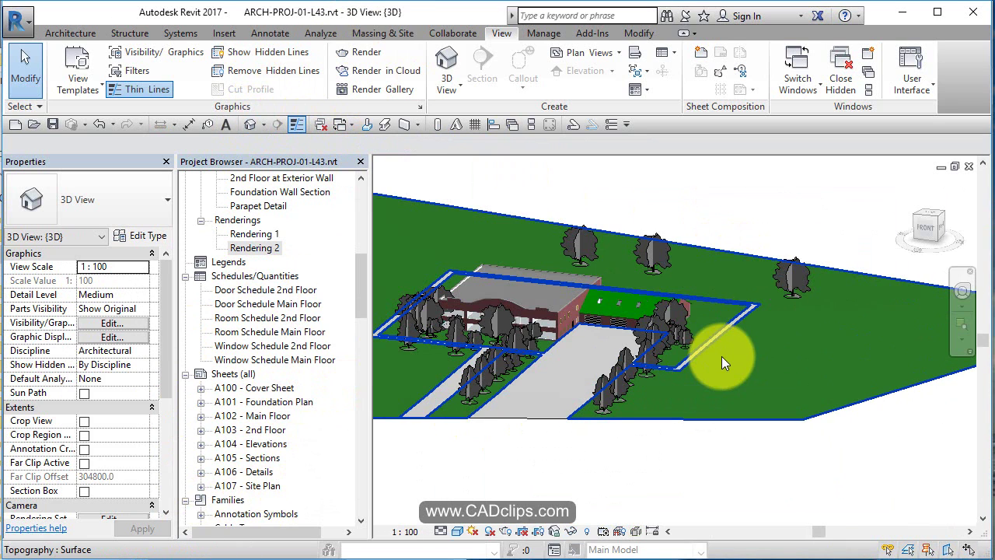
shift+middle_drag(816, 392, 792, 373)
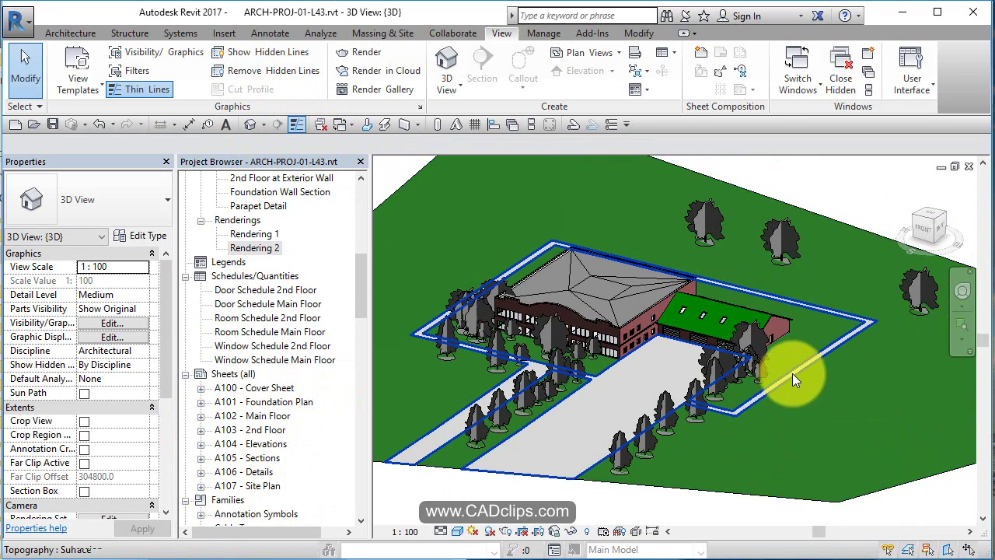